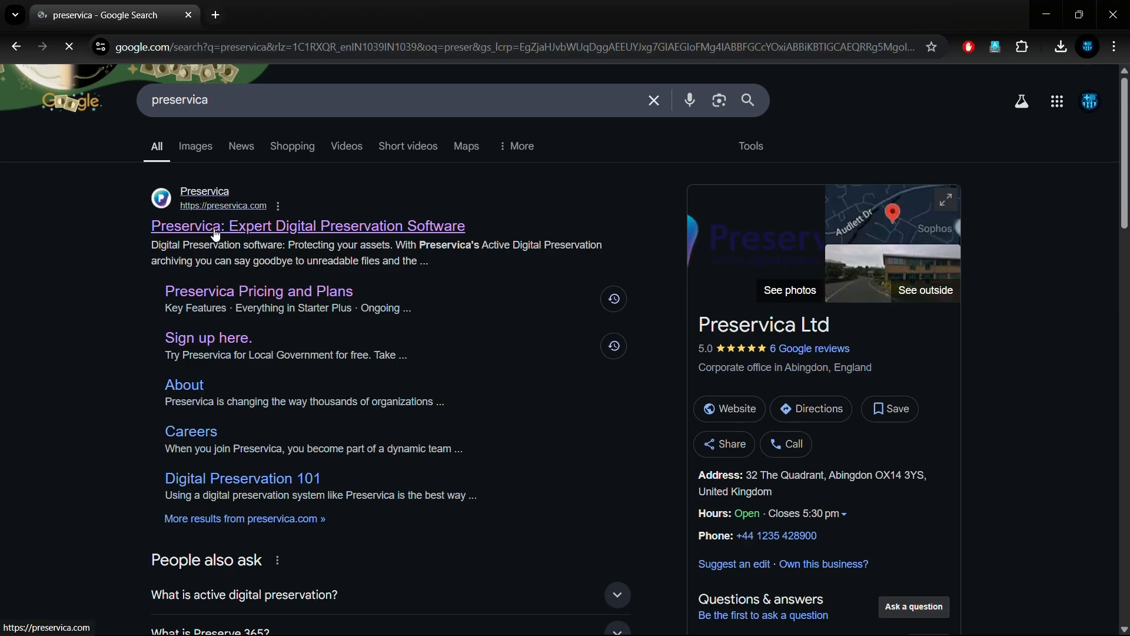
Register for Preservica Starter with the organization Panjab University, country India and industry Student, accepting the terms and conditions.
click(216, 236)
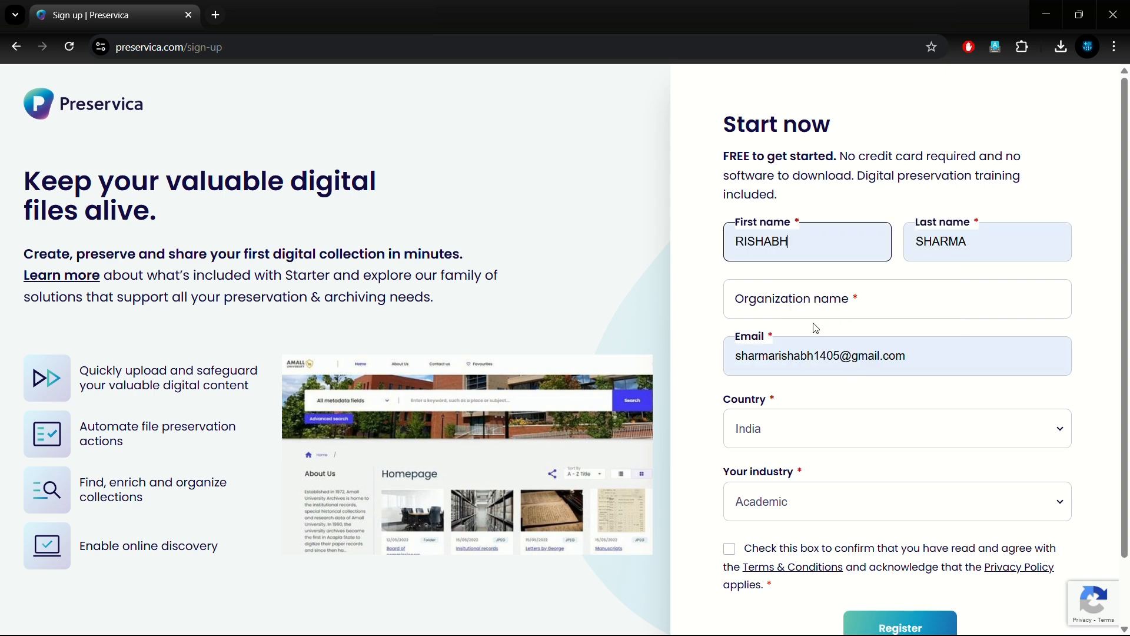
click(811, 307)
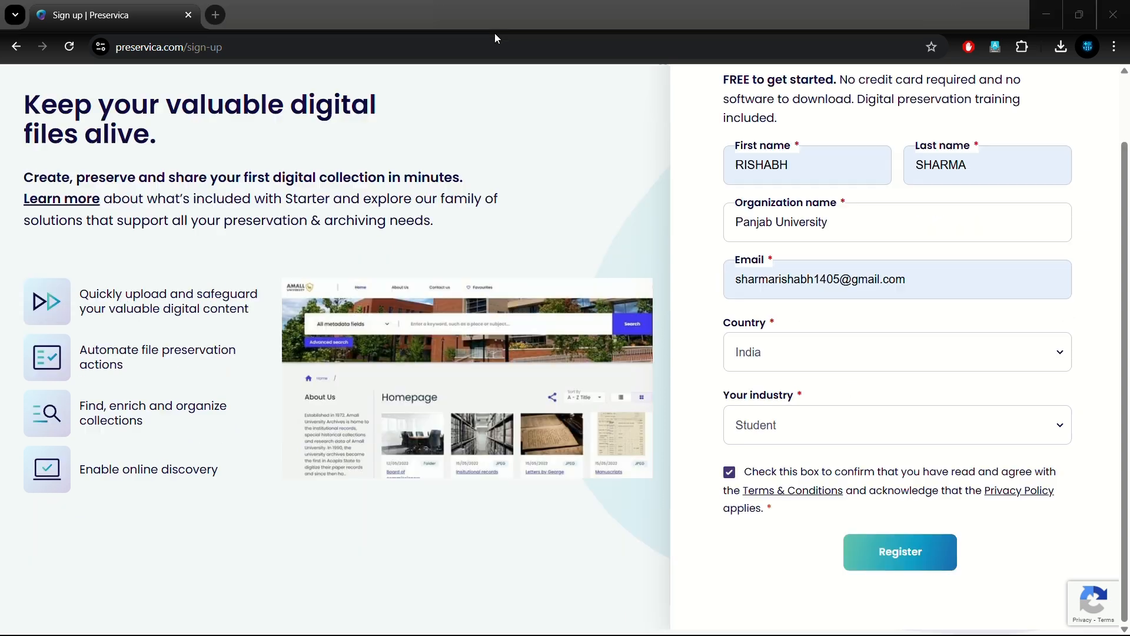
click(883, 550)
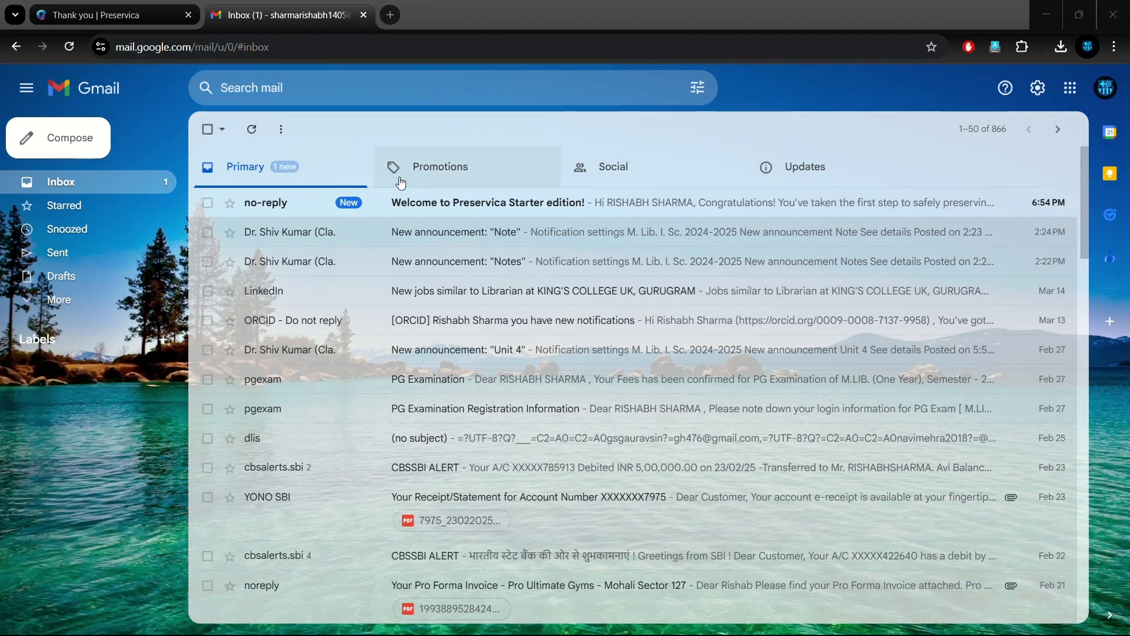
Open the Preservica Starter welcome email in Gmail and set the new account password through its link.
click(396, 195)
click(309, 470)
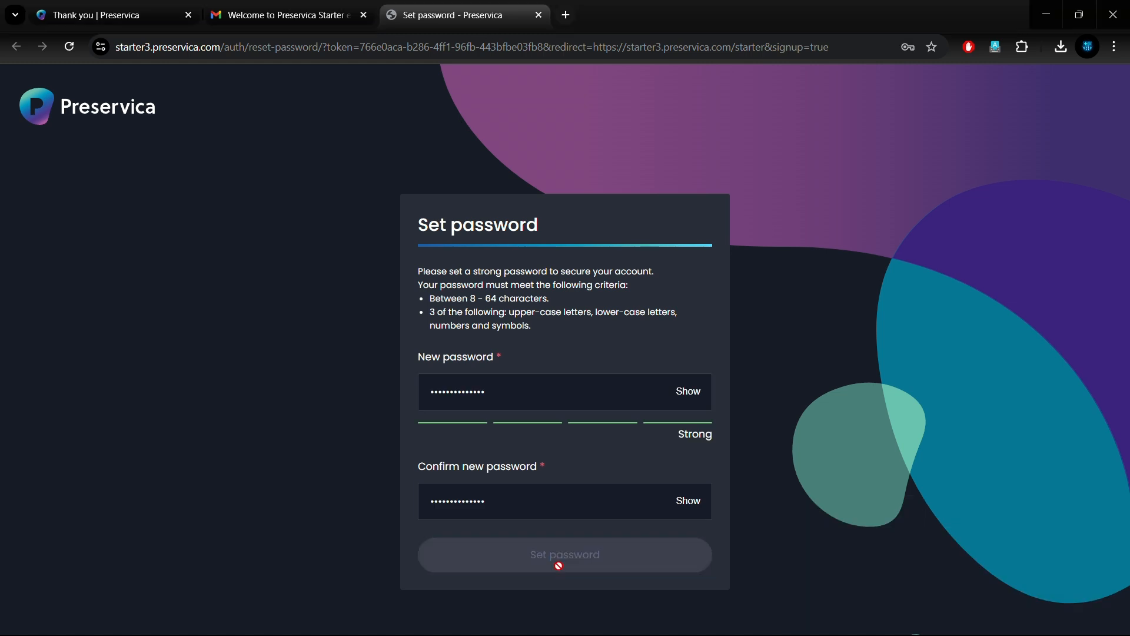
Log in to Preservica Starter with the account's email address and password.
click(477, 309)
click(476, 306)
click(542, 357)
key(Tab)
text(•••••••••••••)
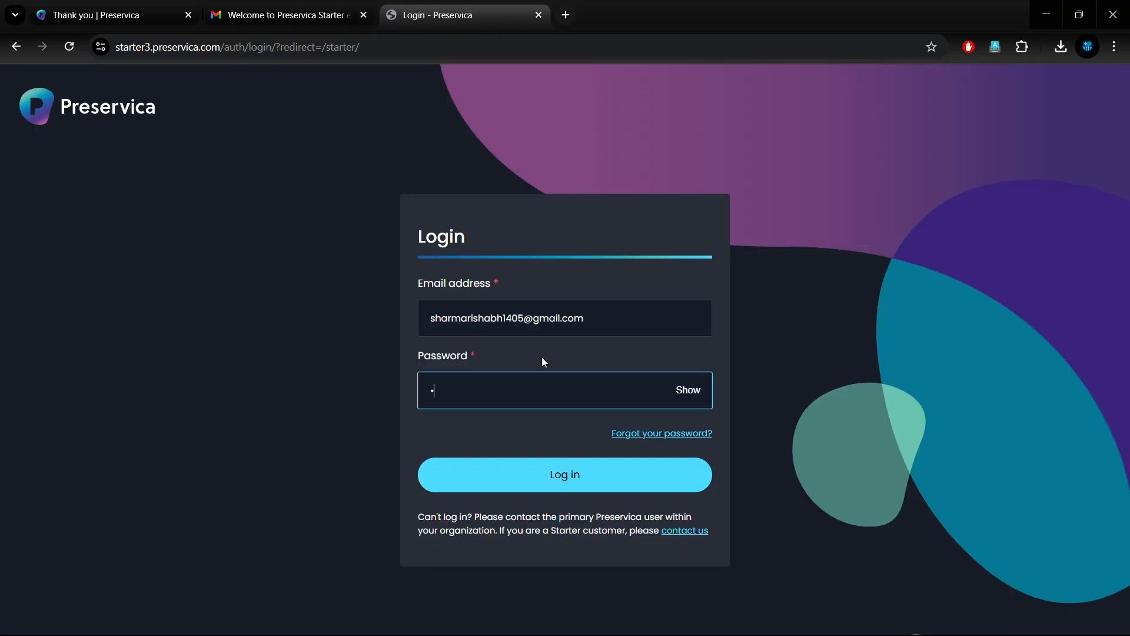
key(Return)
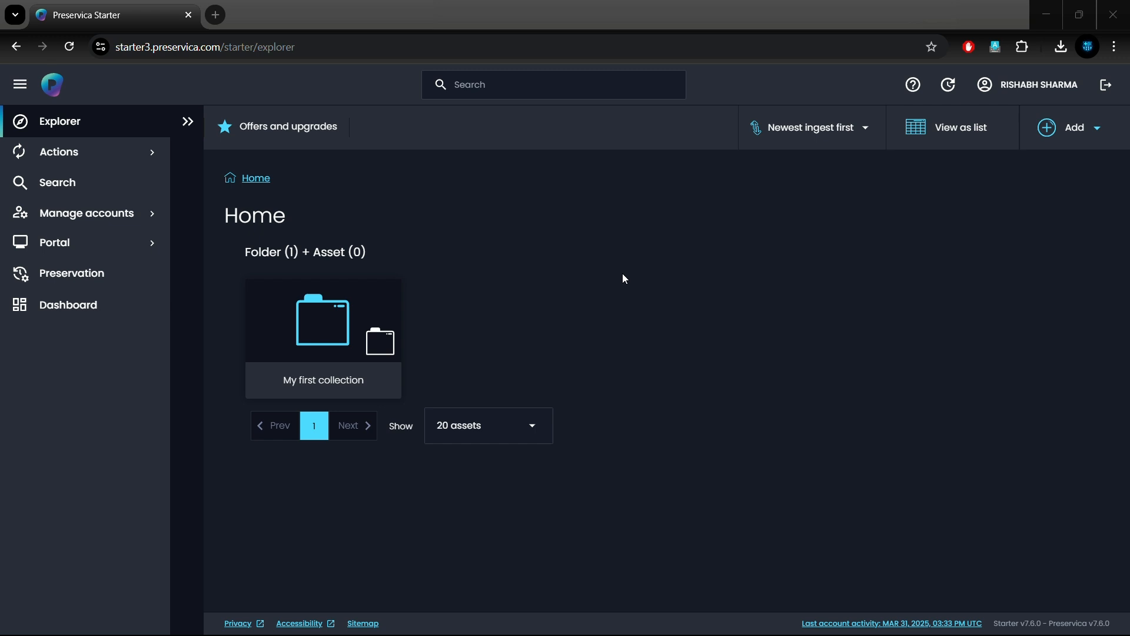
Create a new folder titled Archive with the description "Files for archiving." and the security tag public.
click(1096, 130)
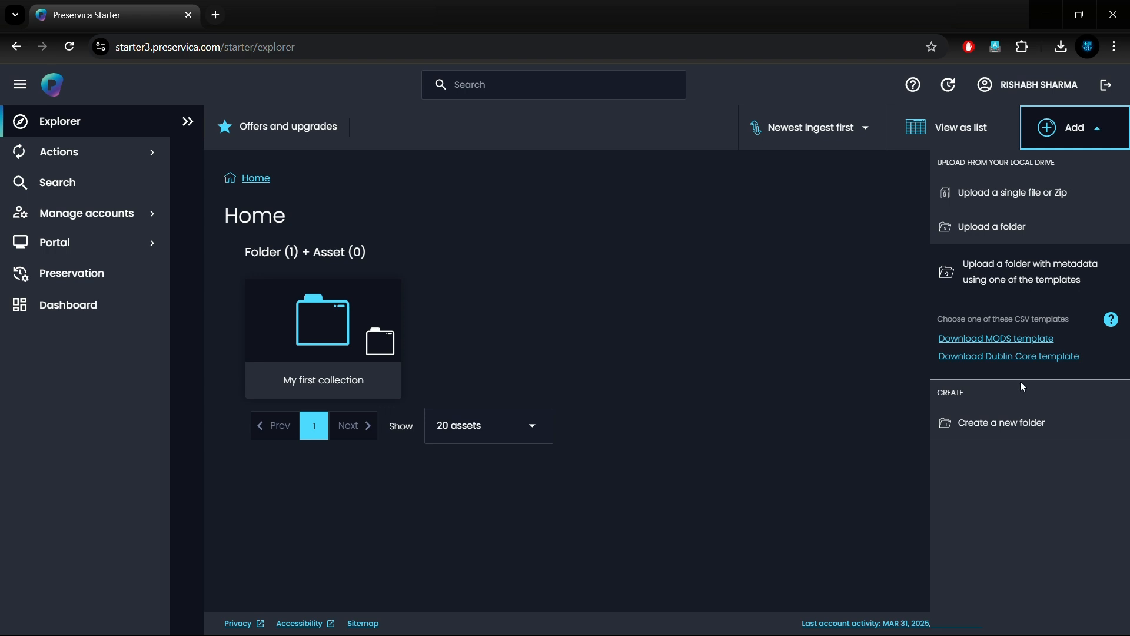
click(1007, 420)
click(412, 277)
text(Archive)
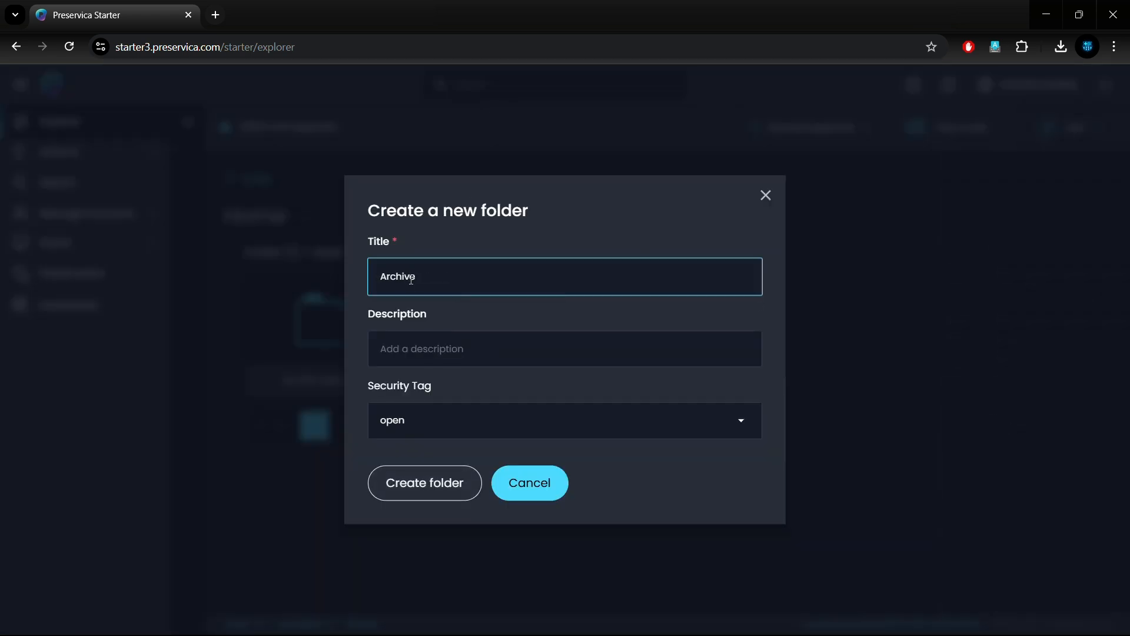
click(422, 356)
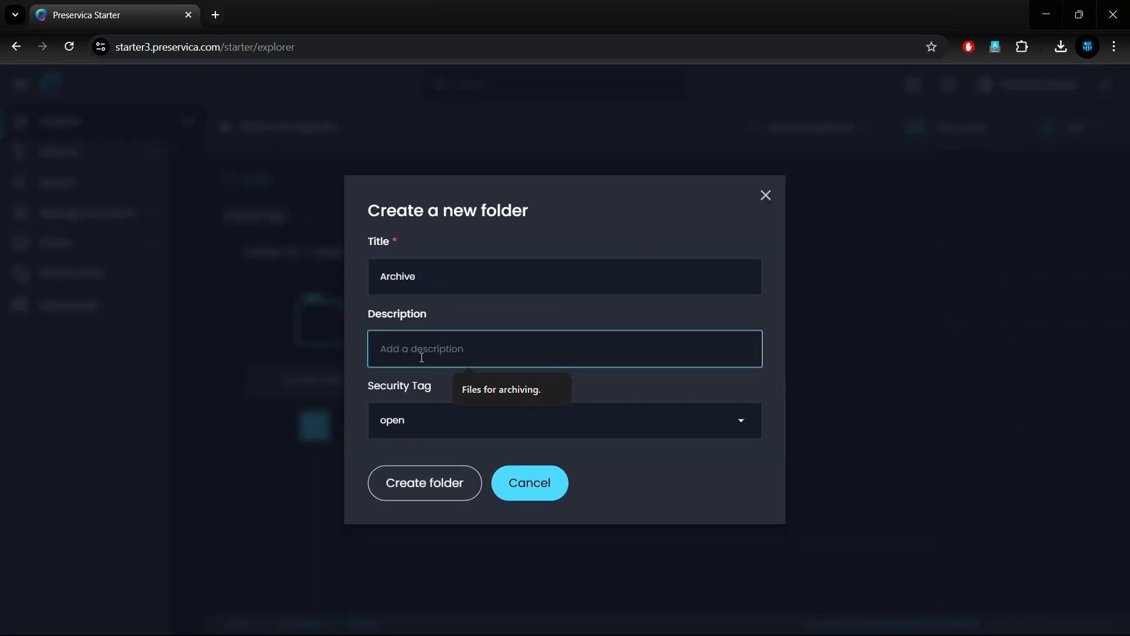
click(500, 389)
click(449, 425)
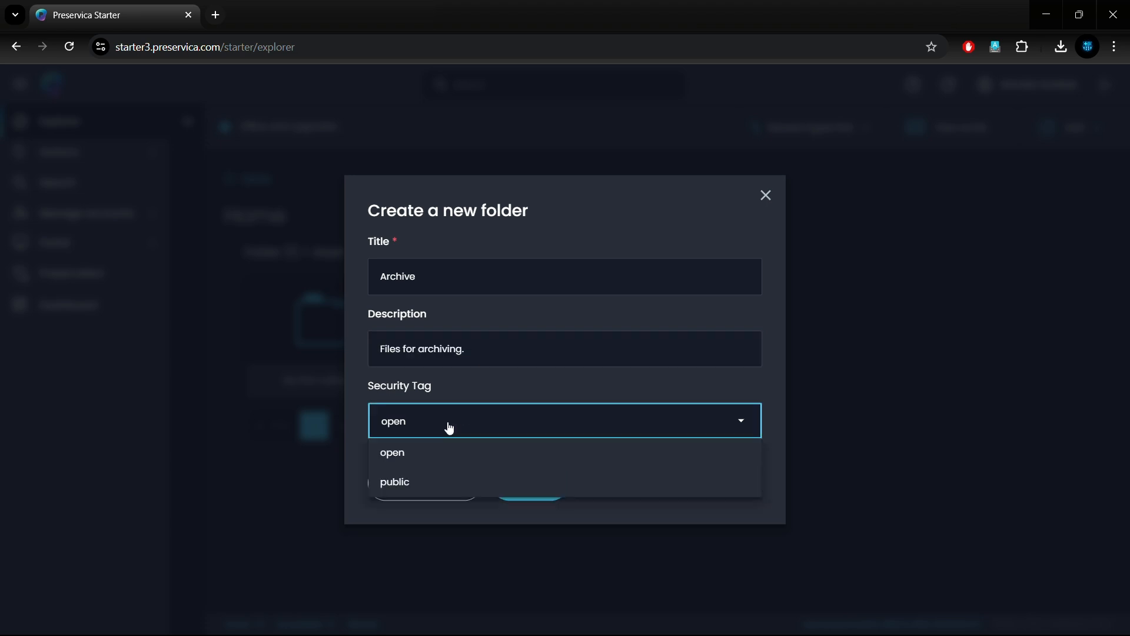
click(433, 482)
click(443, 484)
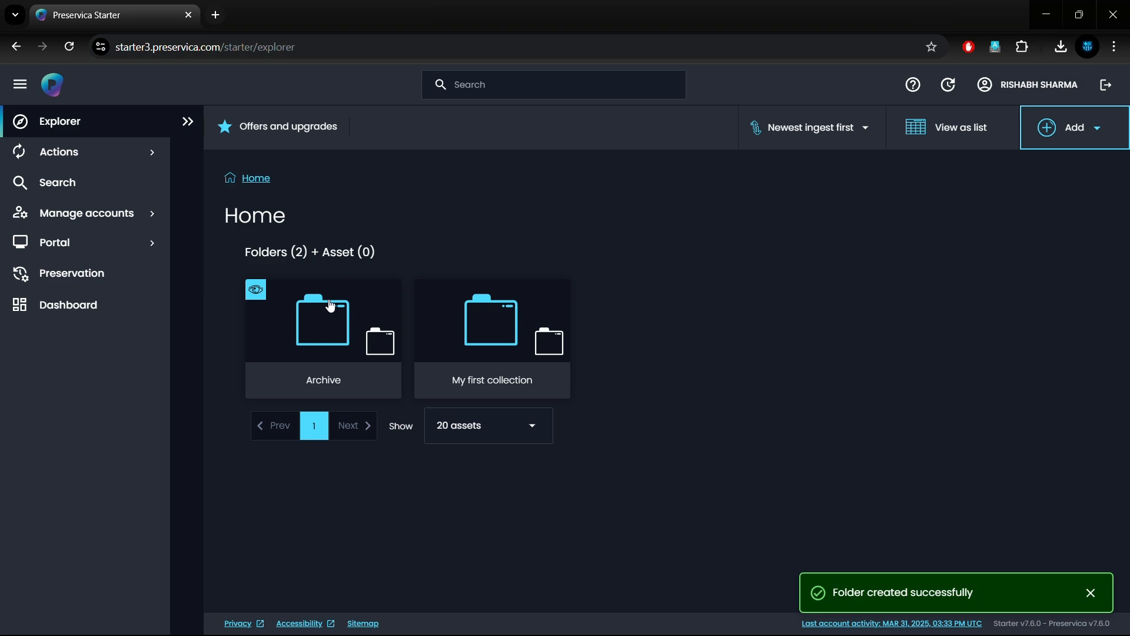
Look over the files in the local Preservica uploads folder, and open the Archive folder in Preservica.
key(alt+Tab)
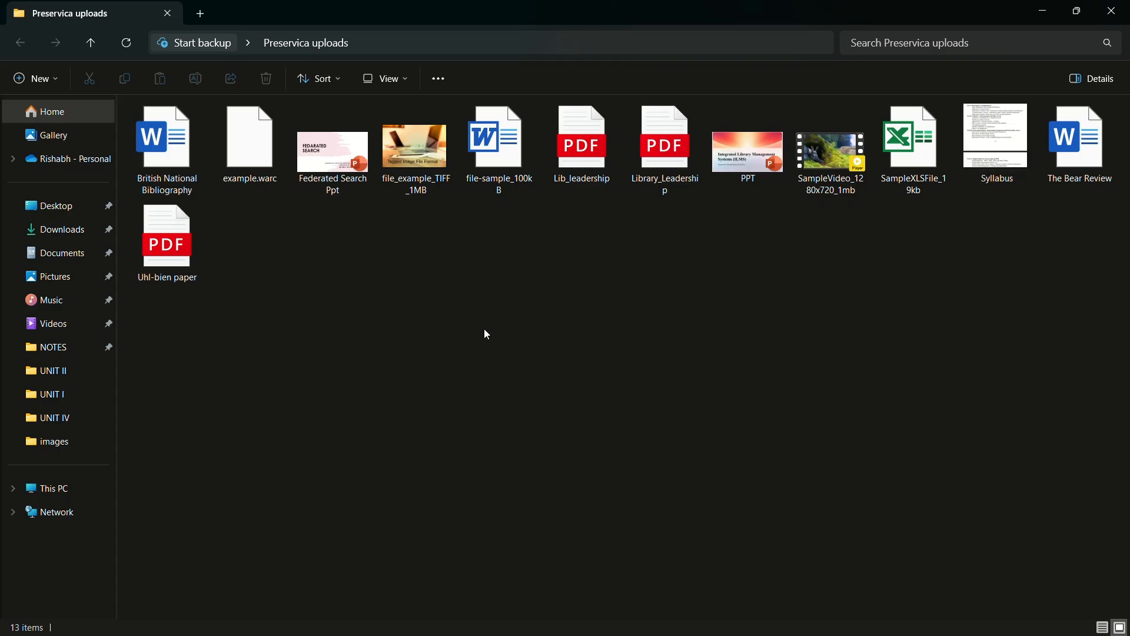
key(alt+Tab)
click(331, 330)
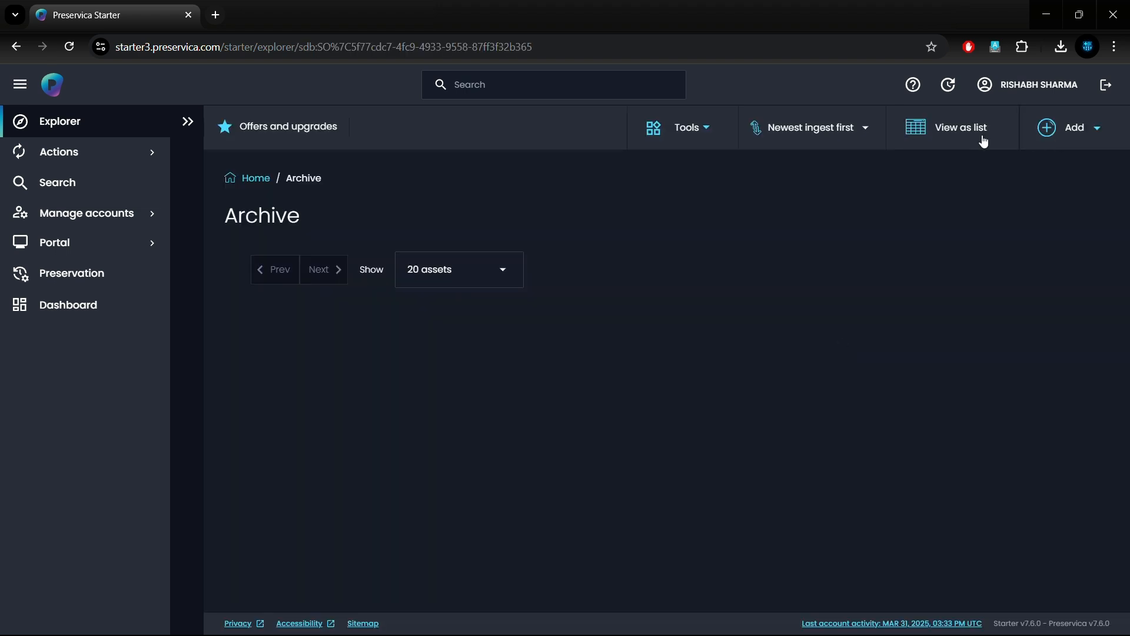
click(486, 27)
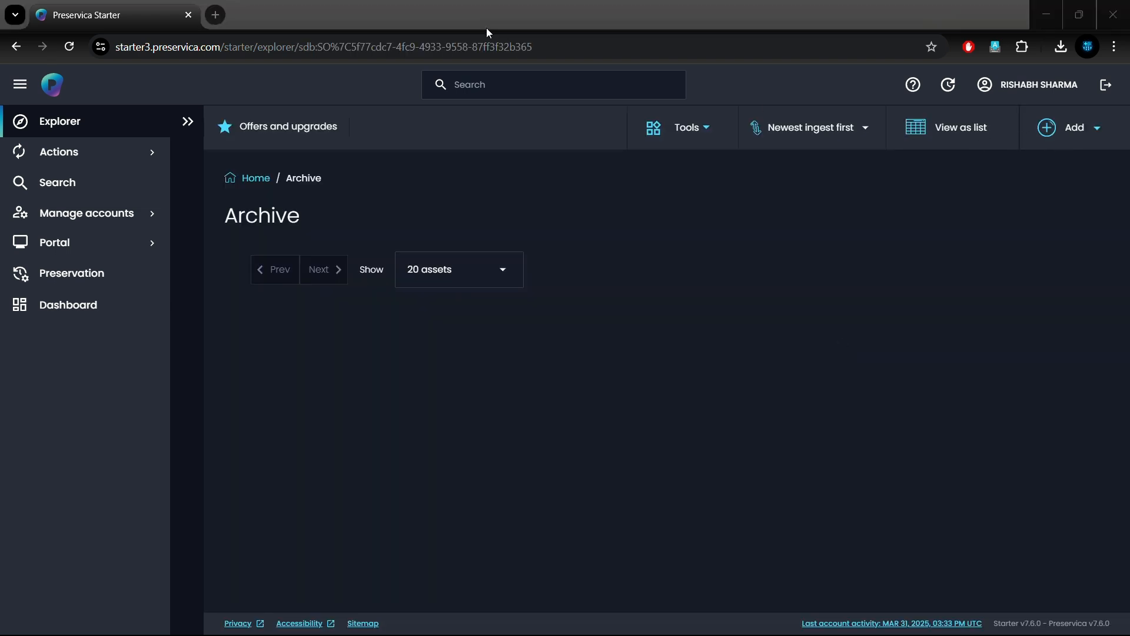
Upload British National Bibliography from the Desktop's Preservica uploads folder to Archive as a single file, and view its preserving progress.
click(1094, 136)
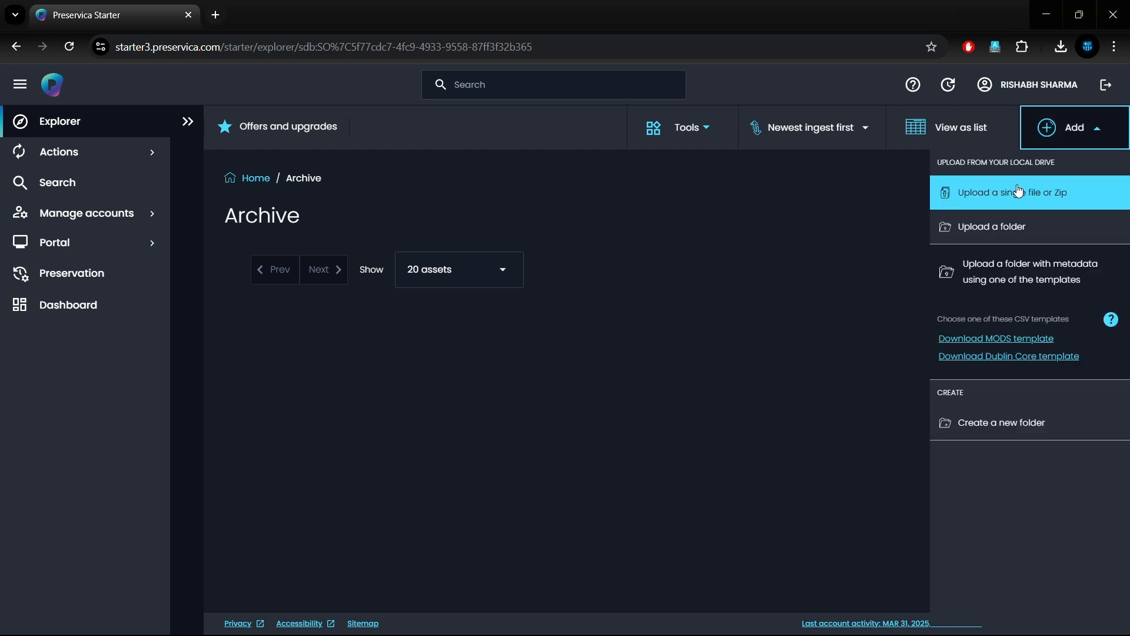
click(948, 191)
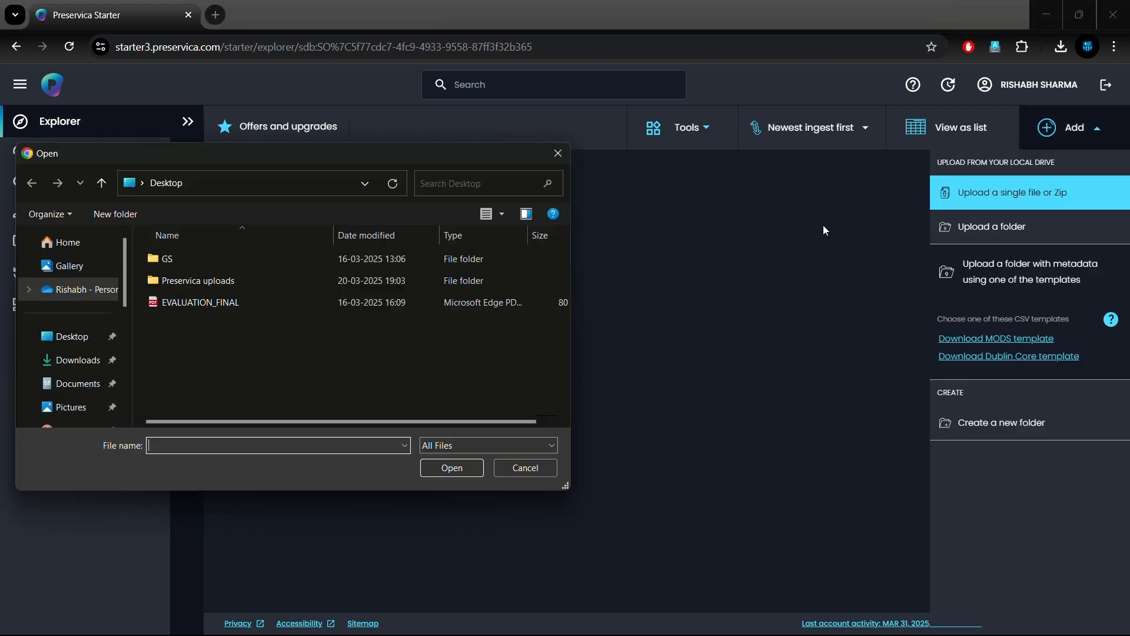
click(197, 281)
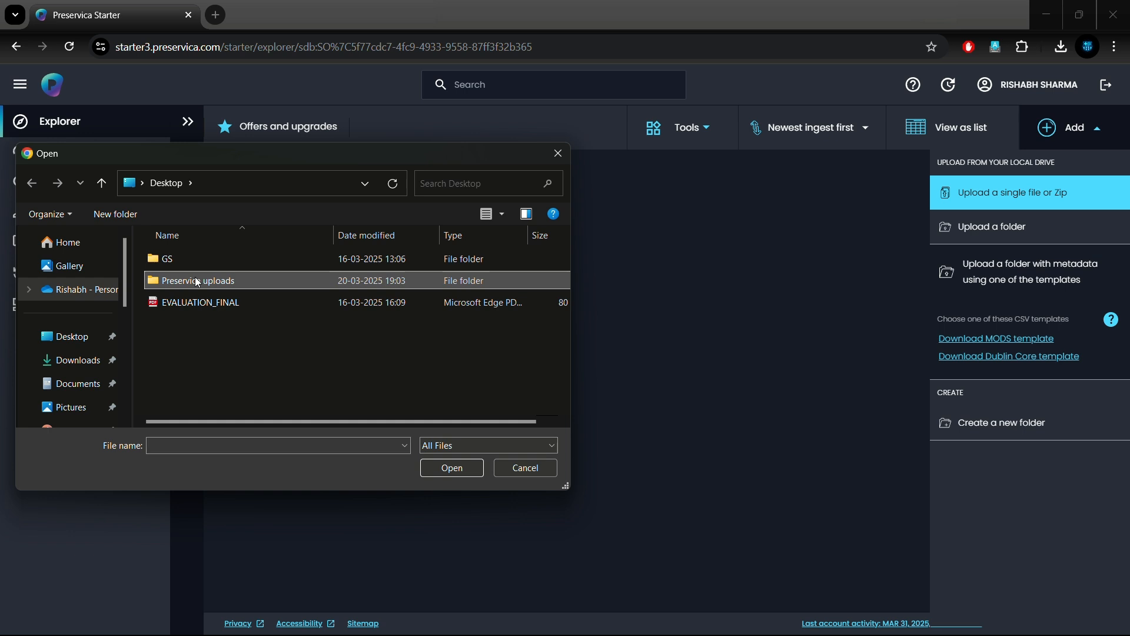
double_click(229, 283)
click(221, 261)
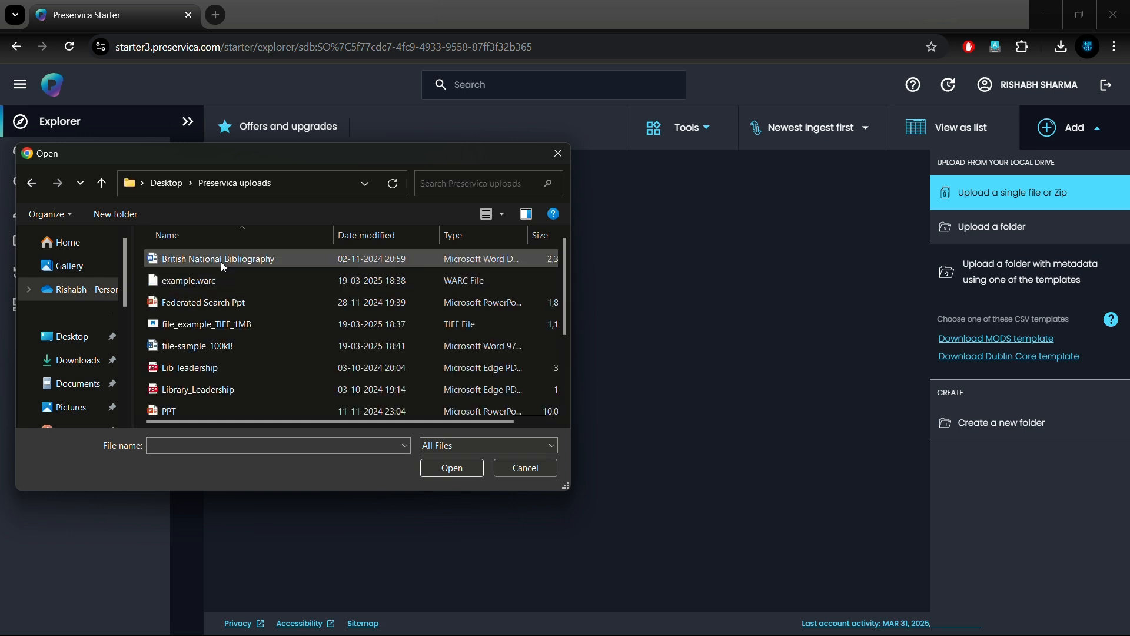
click(451, 469)
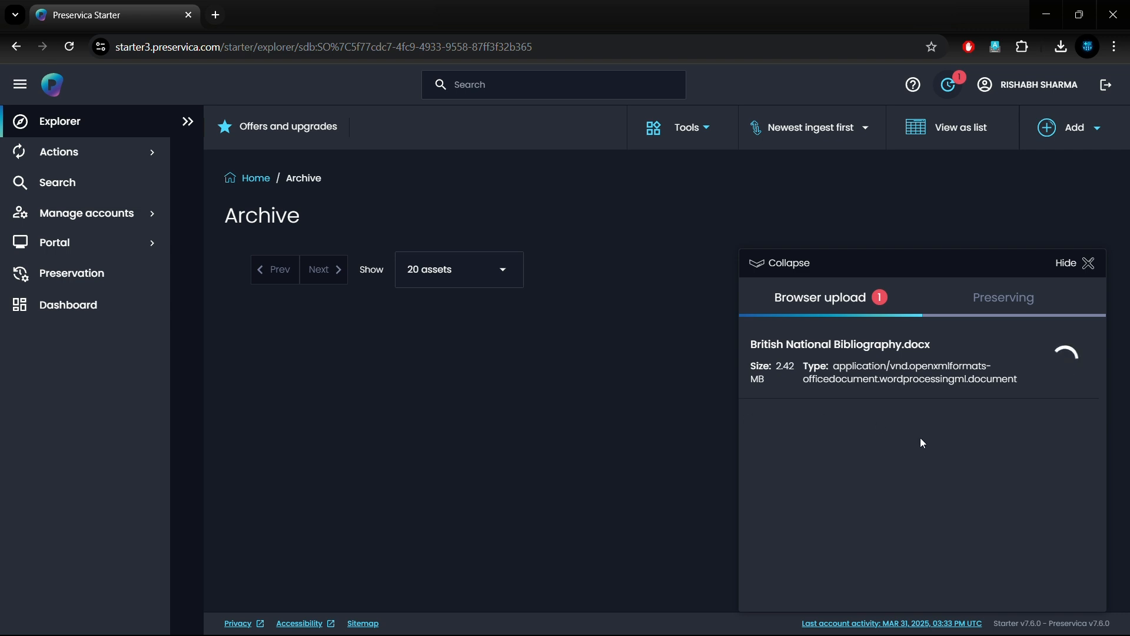
click(1008, 305)
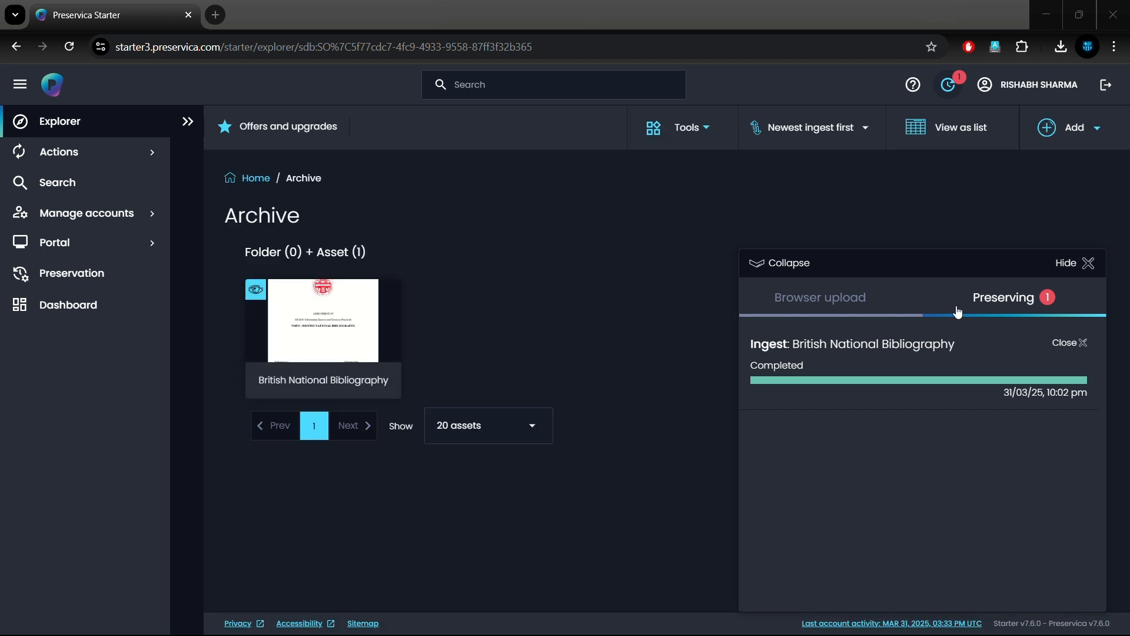
Upload file_example_TIFF_1MB to the Archive folder as a single file, and check its upload and preserving progress.
click(1068, 127)
click(1037, 188)
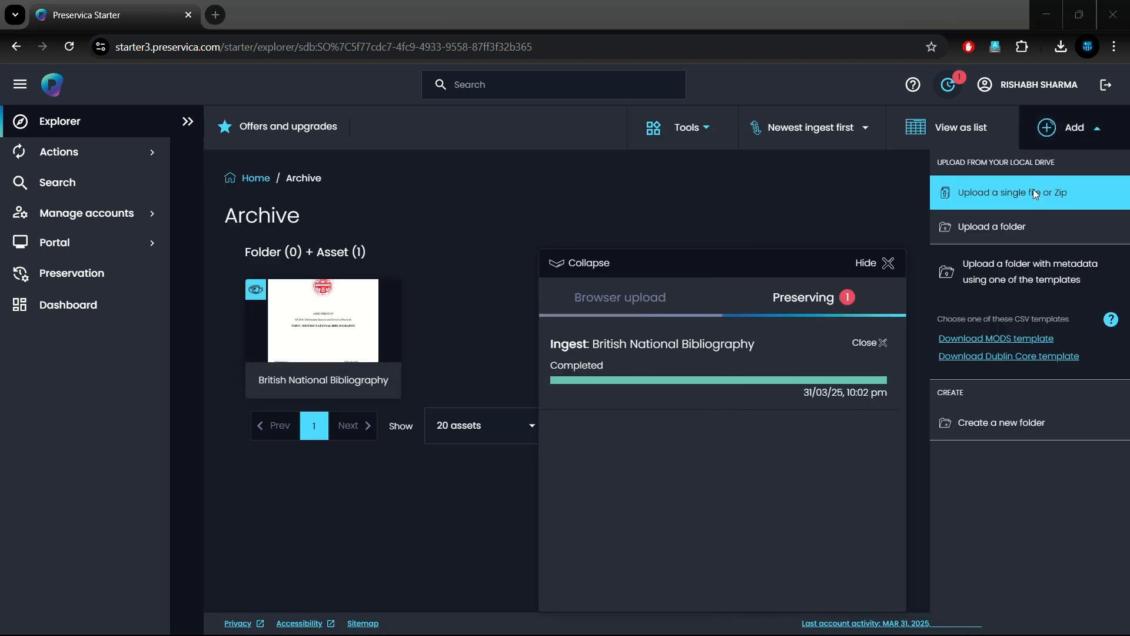
click(240, 308)
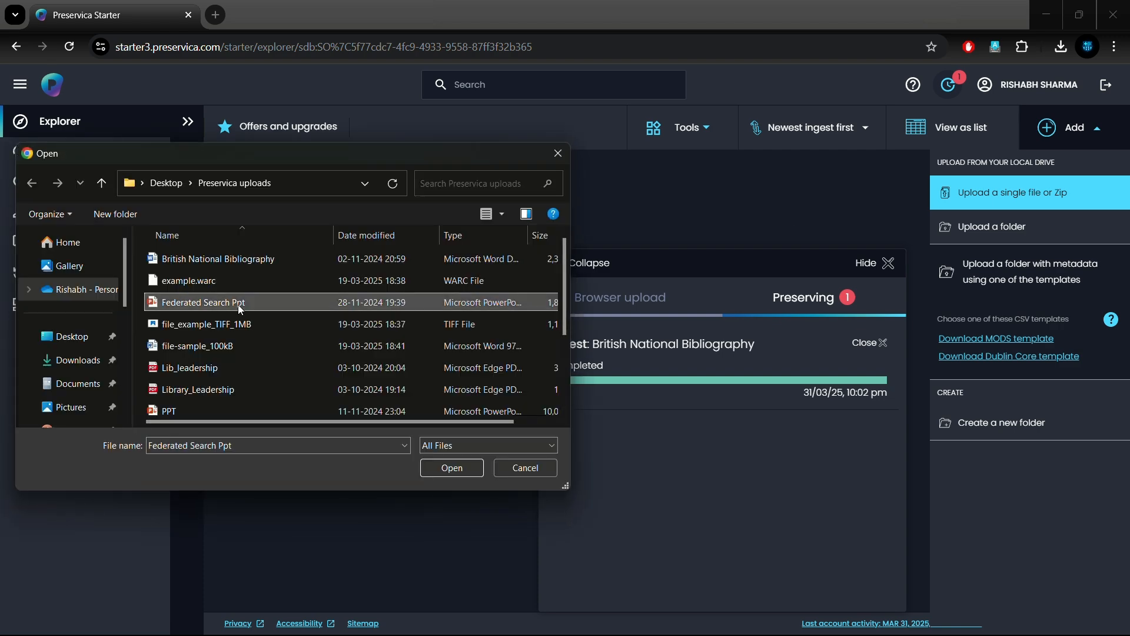
click(242, 323)
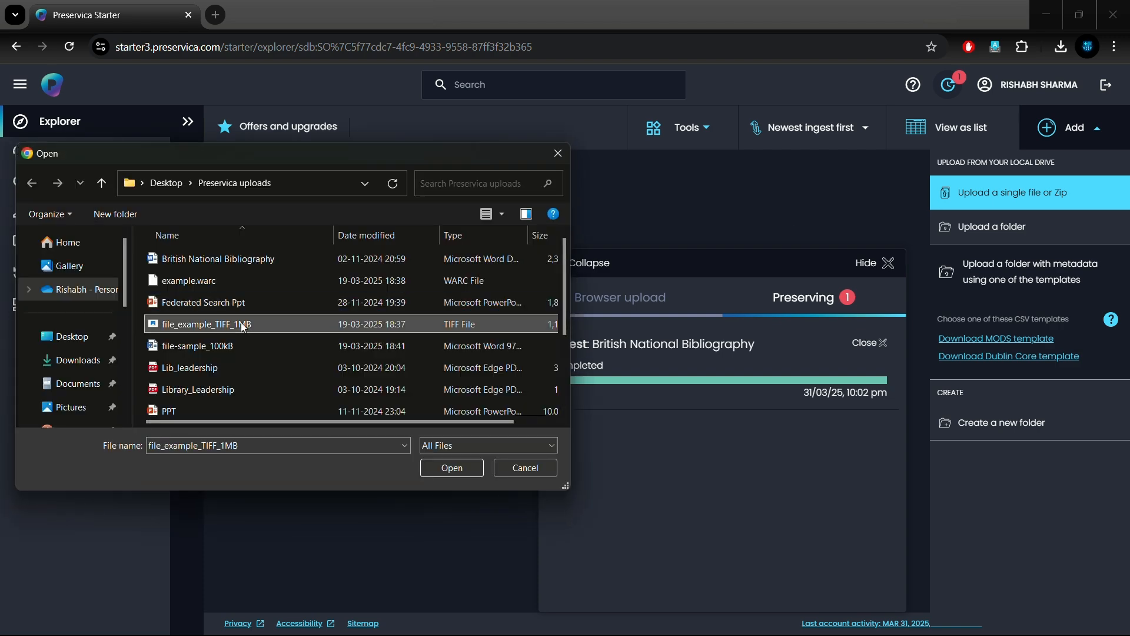
click(451, 468)
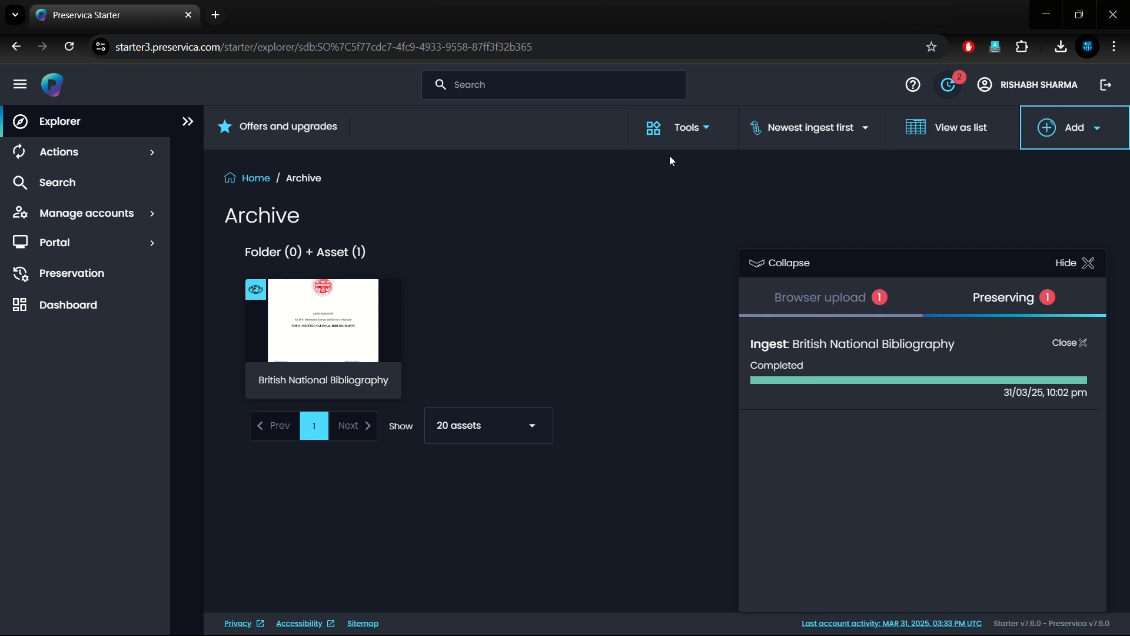
click(856, 301)
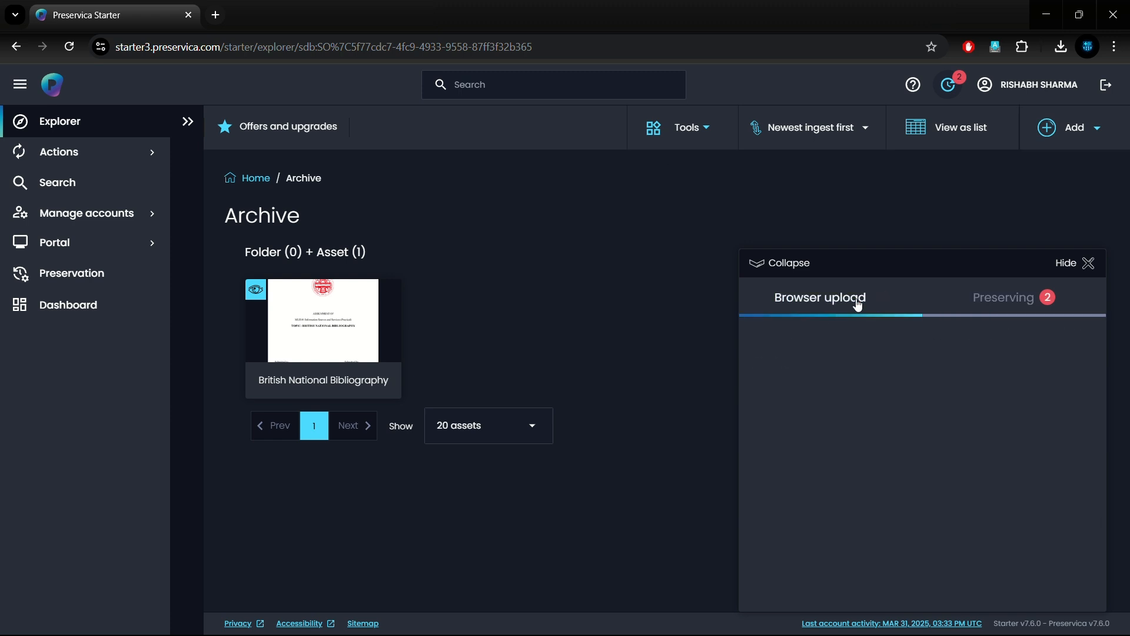
click(1012, 303)
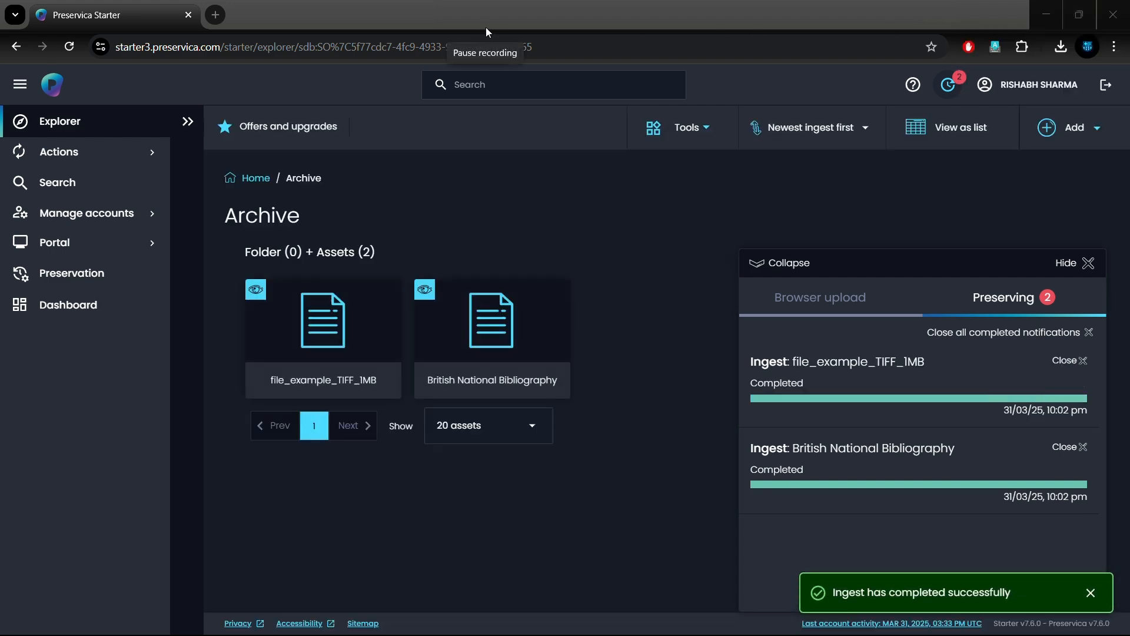
click(486, 27)
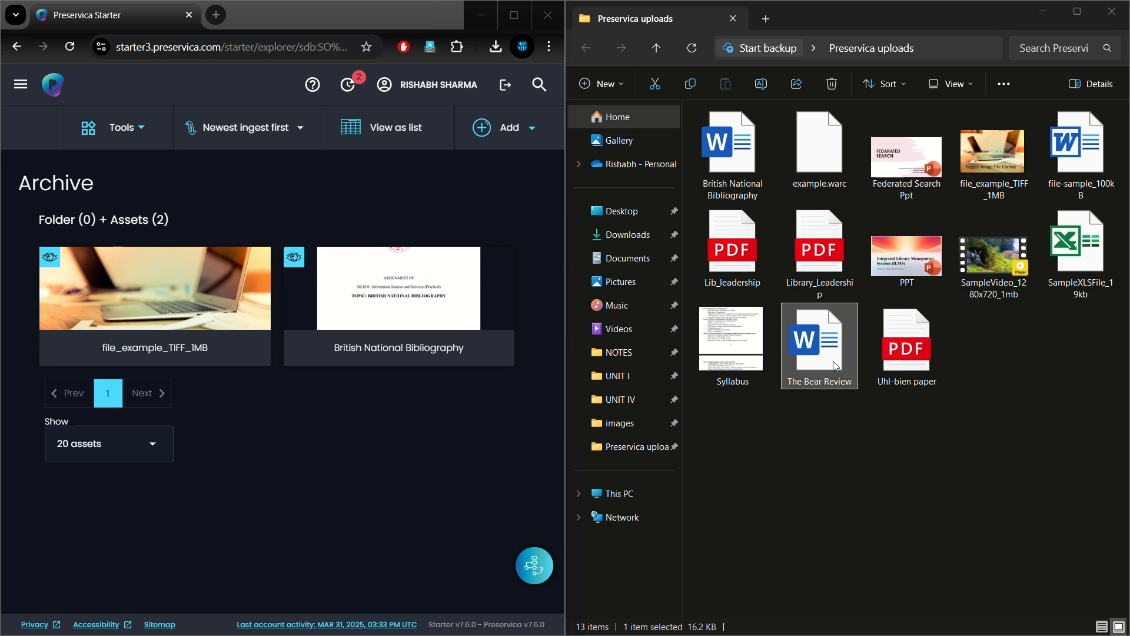
Upload The Bear Review and Lib_leadership from the File Explorer window straight into Archive, and hide the progress notifications.
drag(834, 366, 379, 441)
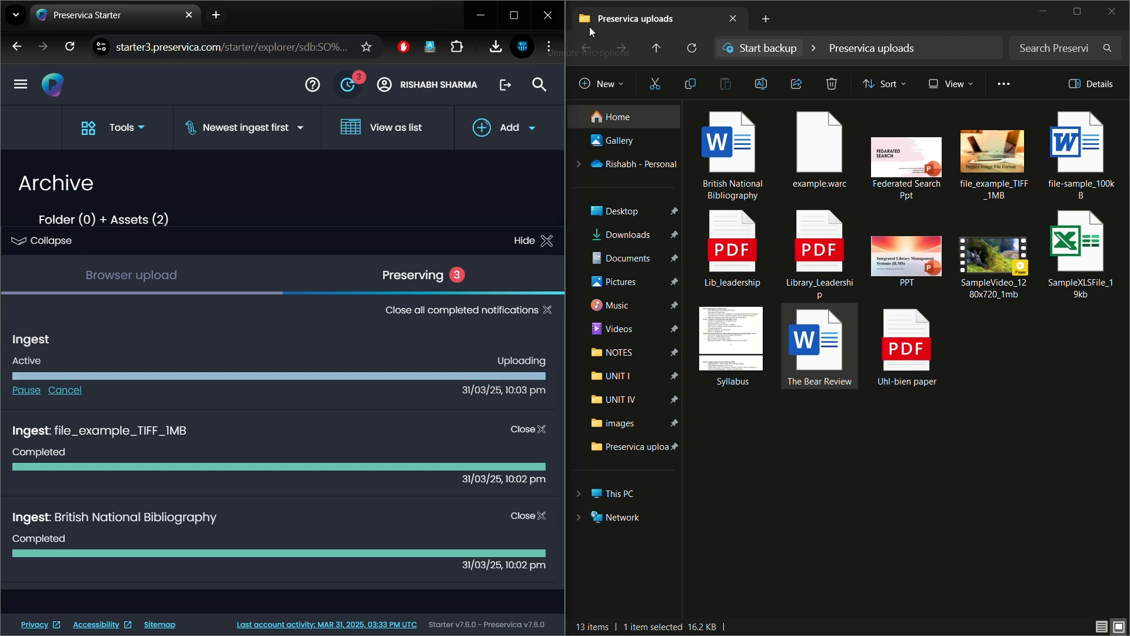
click(732, 250)
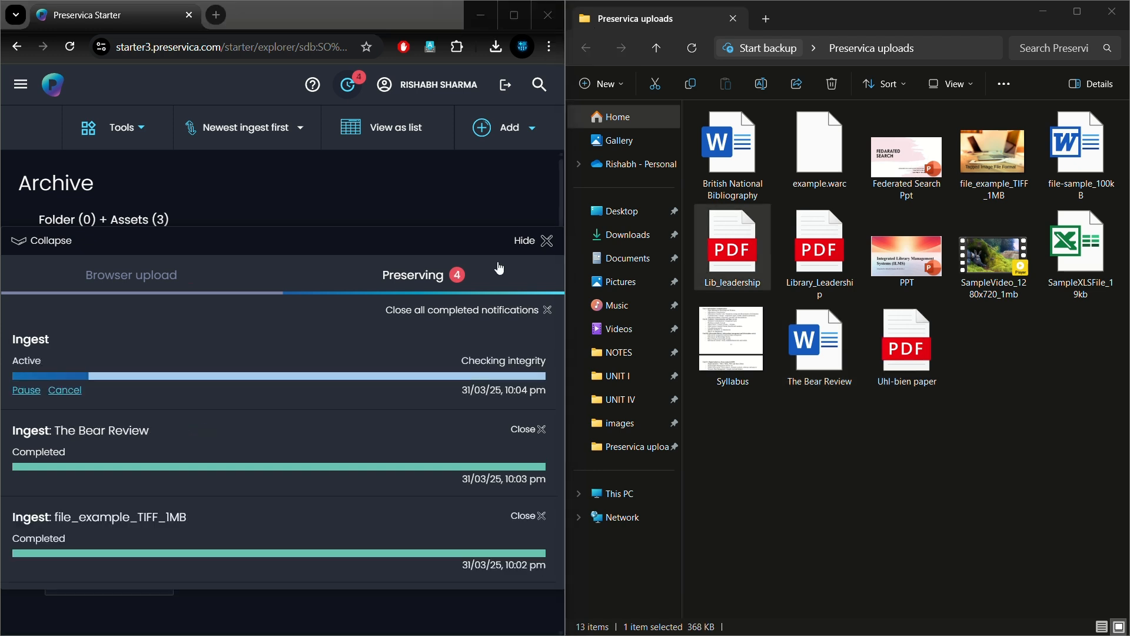
click(548, 241)
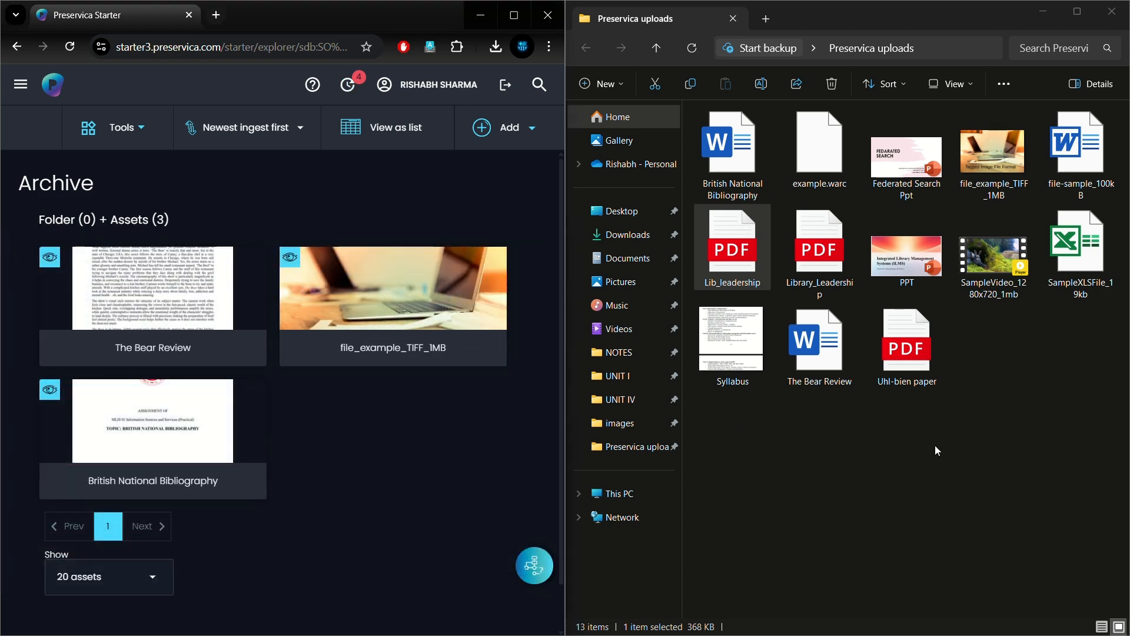
Upload the Library_Leadership PDF from the File Explorer window into Archive, review the ingest list and hide it.
click(818, 263)
drag(818, 264, 308, 401)
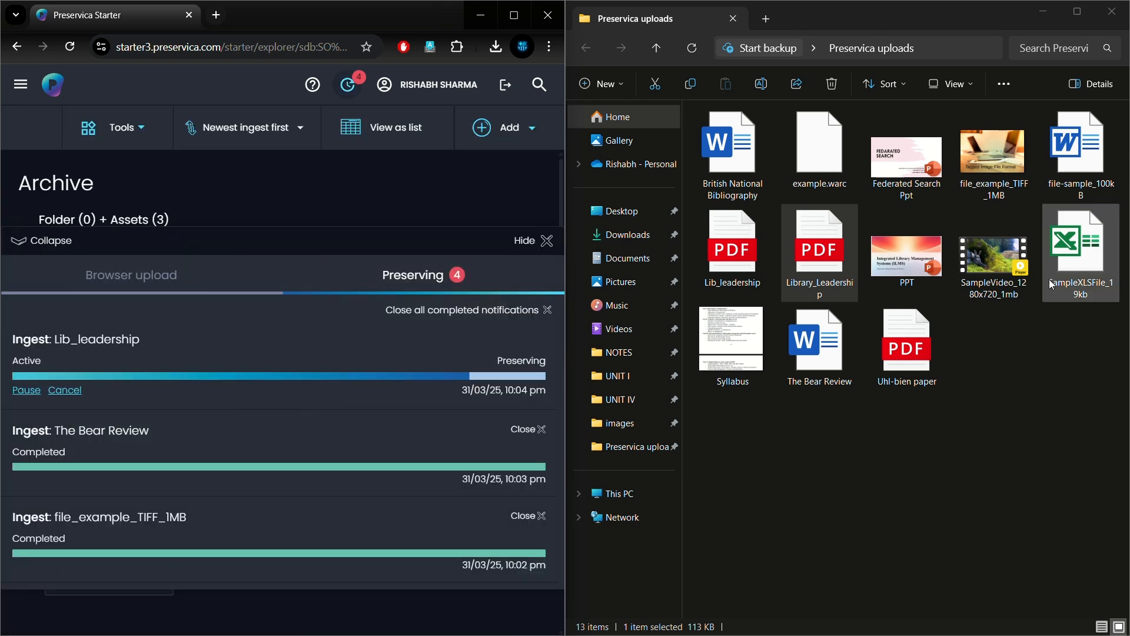
click(591, 30)
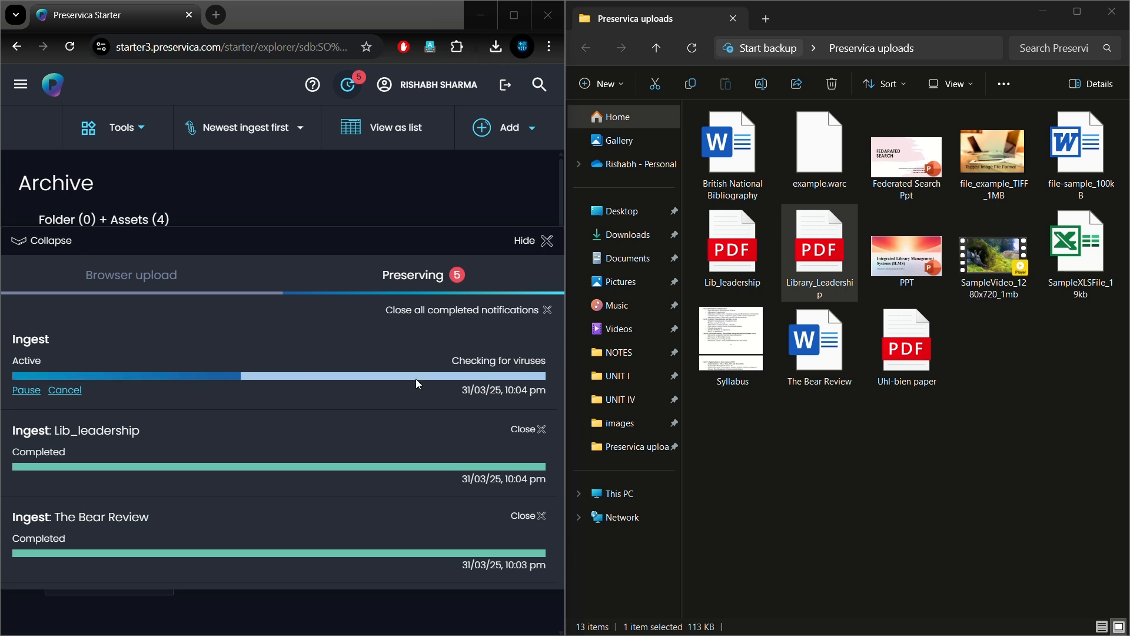
scroll(348, 440, down, 3)
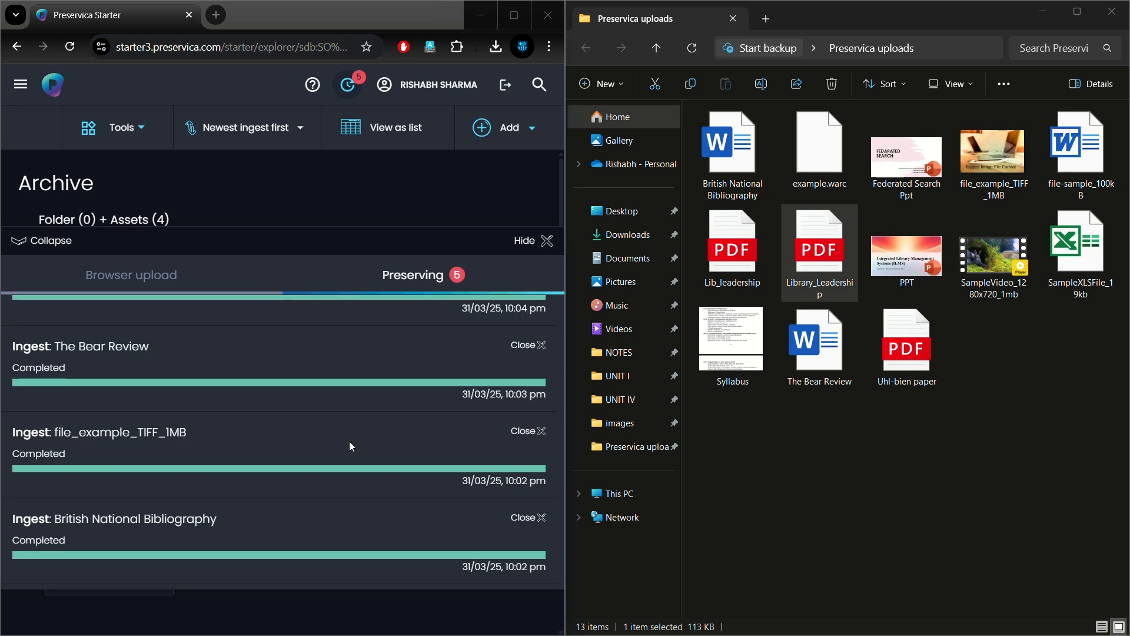
scroll(349, 440, up, 3)
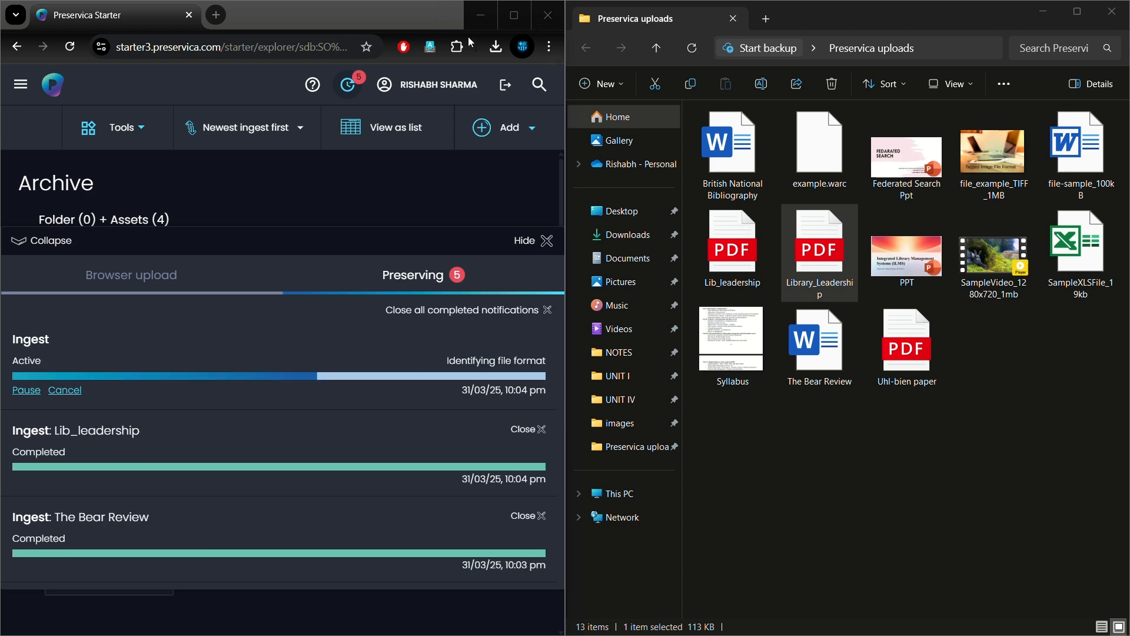
click(547, 240)
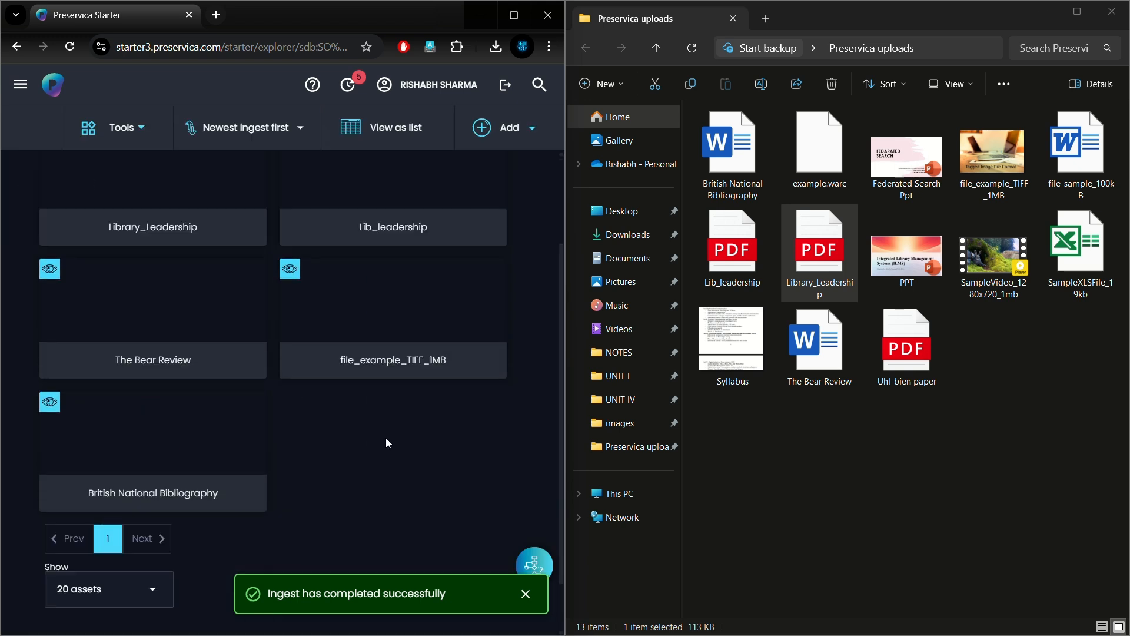
Upload SampleVideo_1280x720_1mb from the File Explorer window straight into Archive, and check its preserving progress.
click(588, 24)
drag(1005, 284, 374, 448)
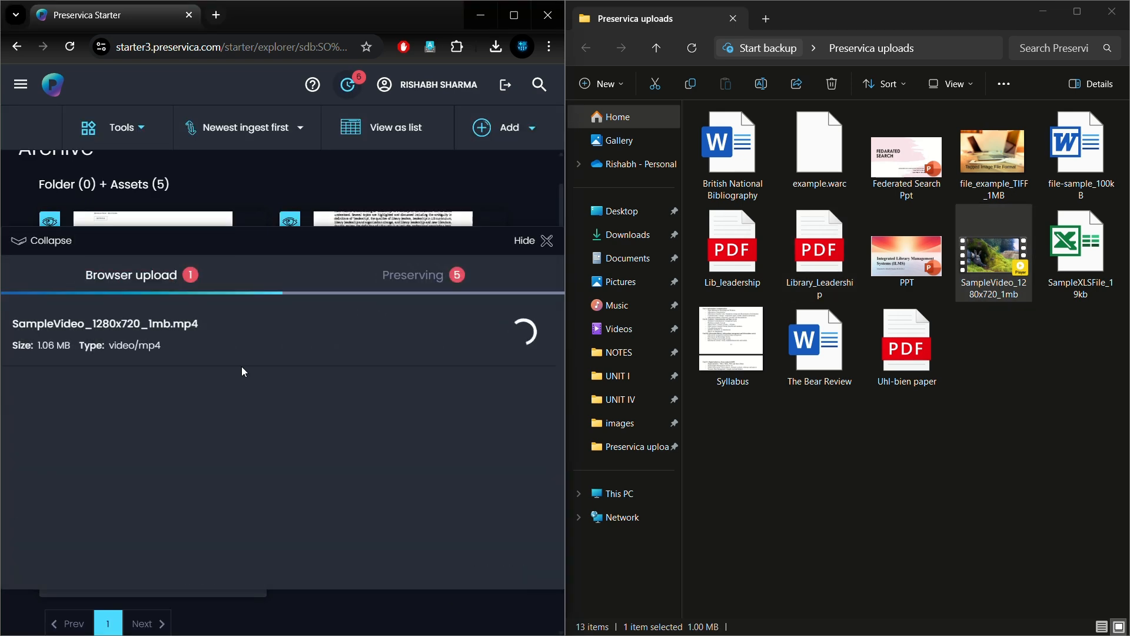
click(421, 280)
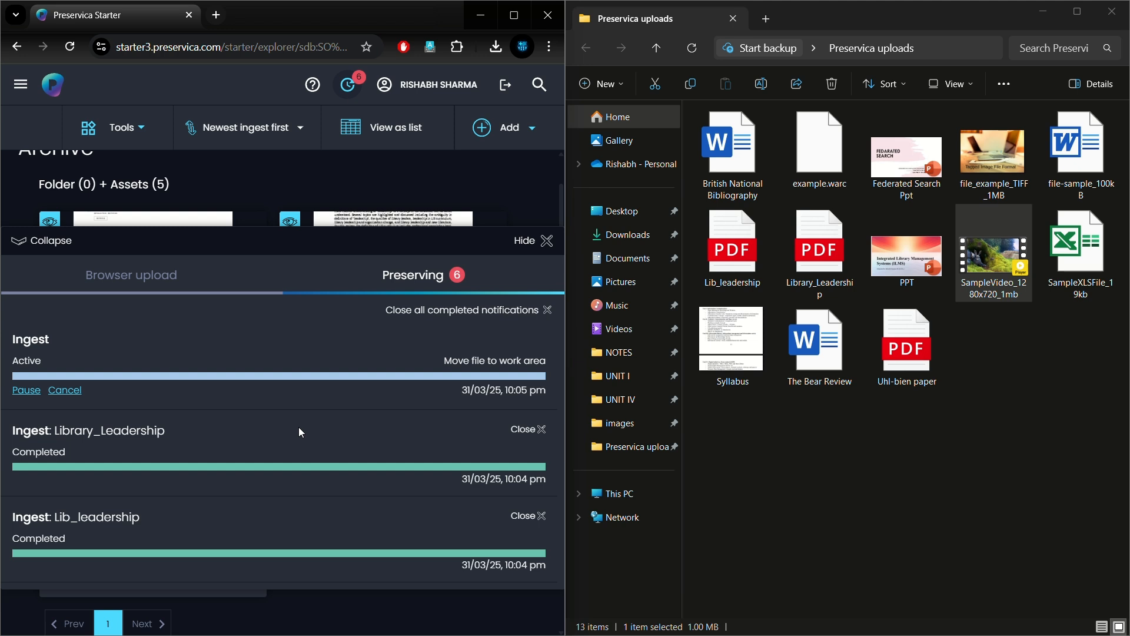
click(594, 24)
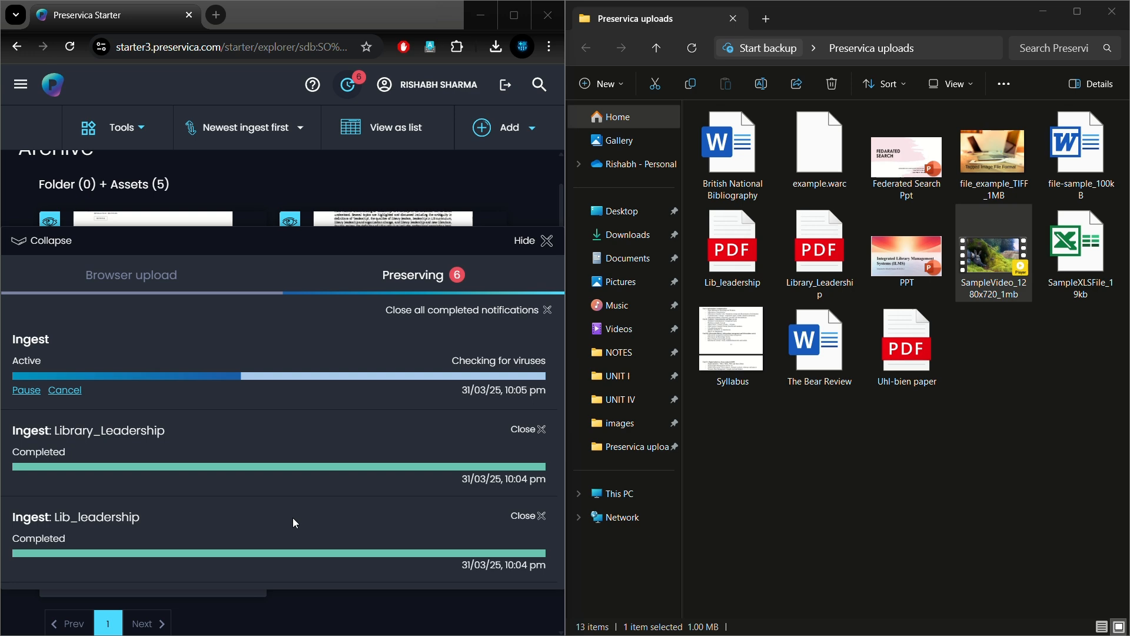
Minimise the File Explorer window, maximise the browser, and look over the options for adding content to Archive.
click(1042, 19)
double_click(420, 22)
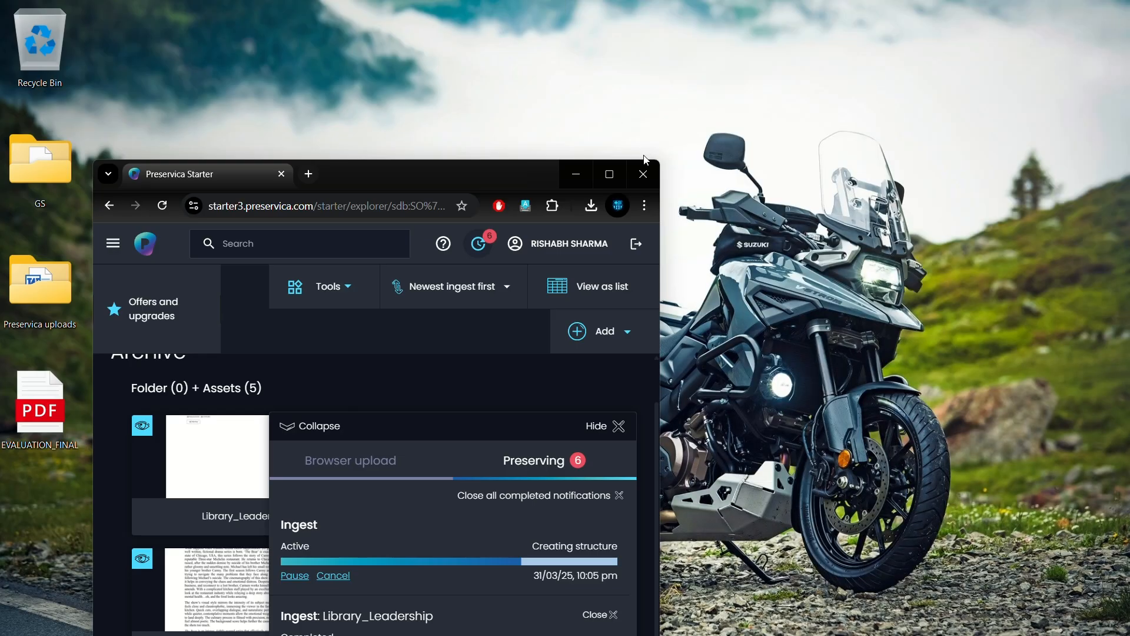
click(610, 174)
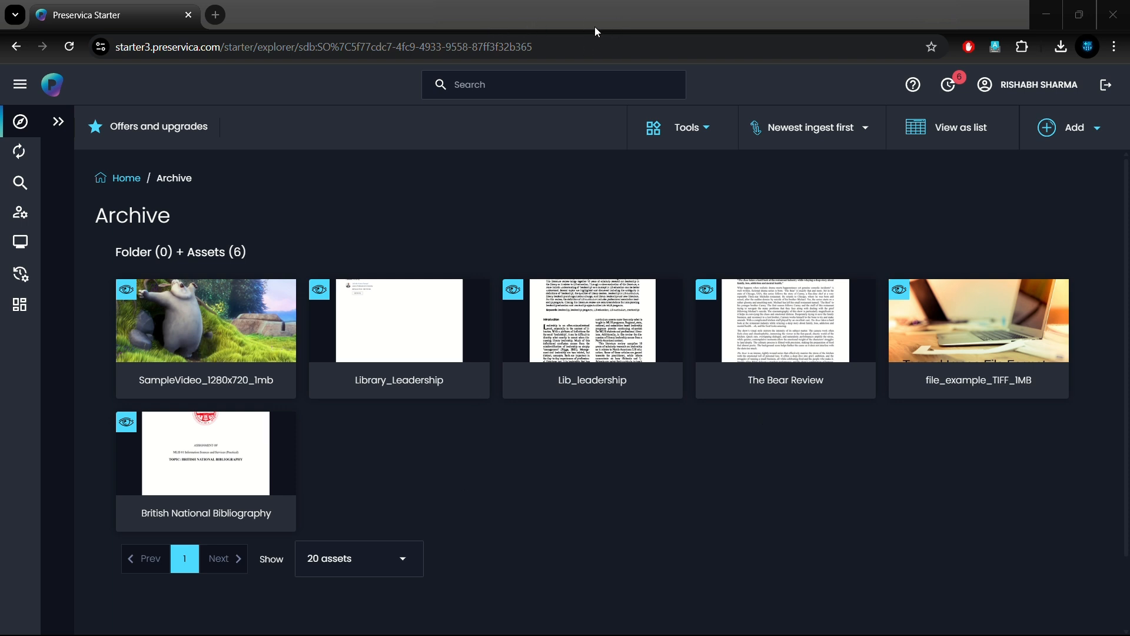
click(1071, 127)
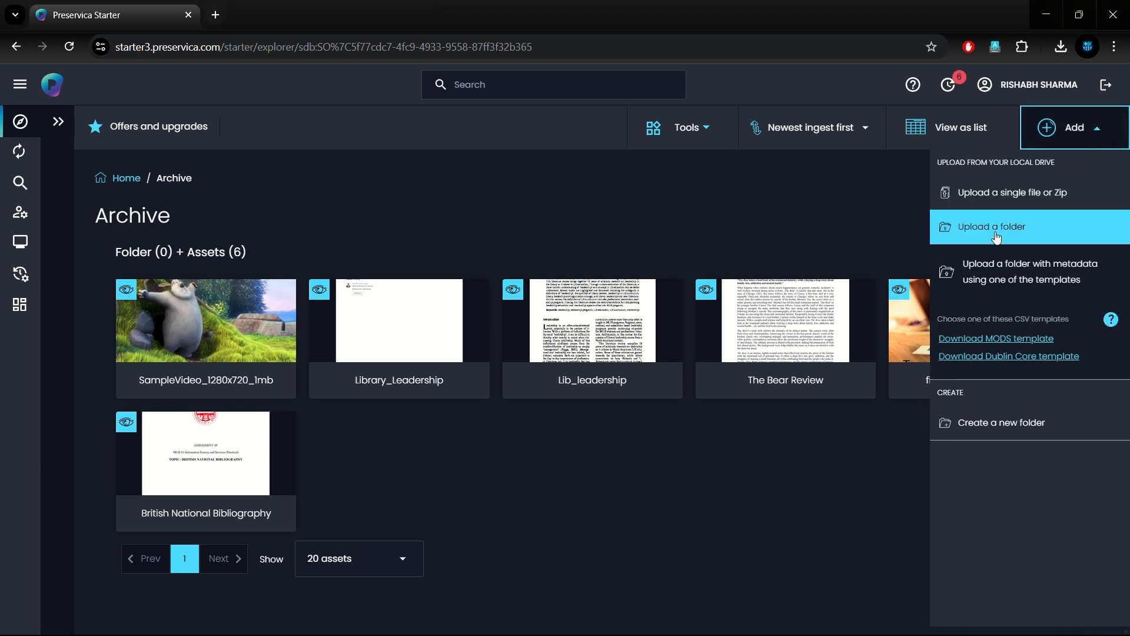
click(1062, 131)
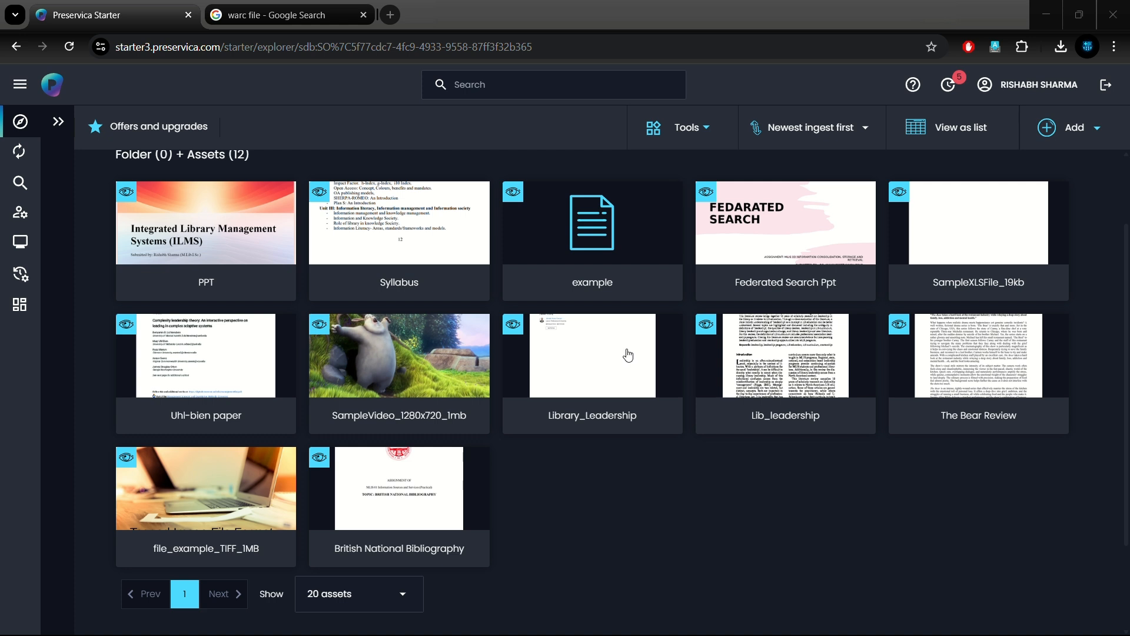
Open the PPT asset in Archive and review the preservation and access representations in its preservation history.
click(213, 235)
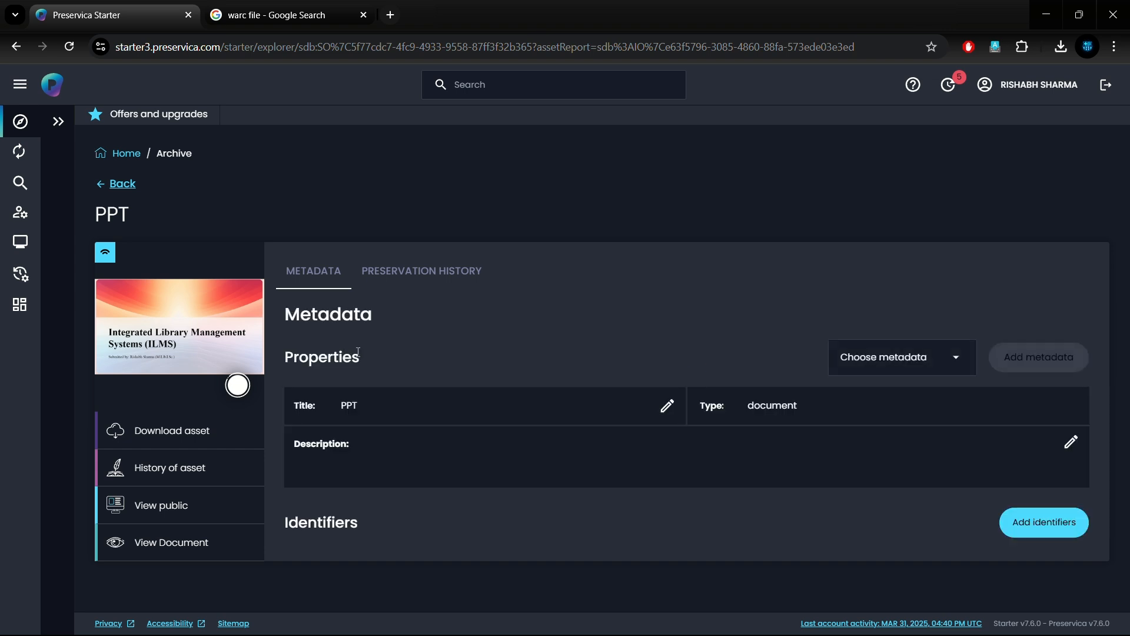
click(385, 276)
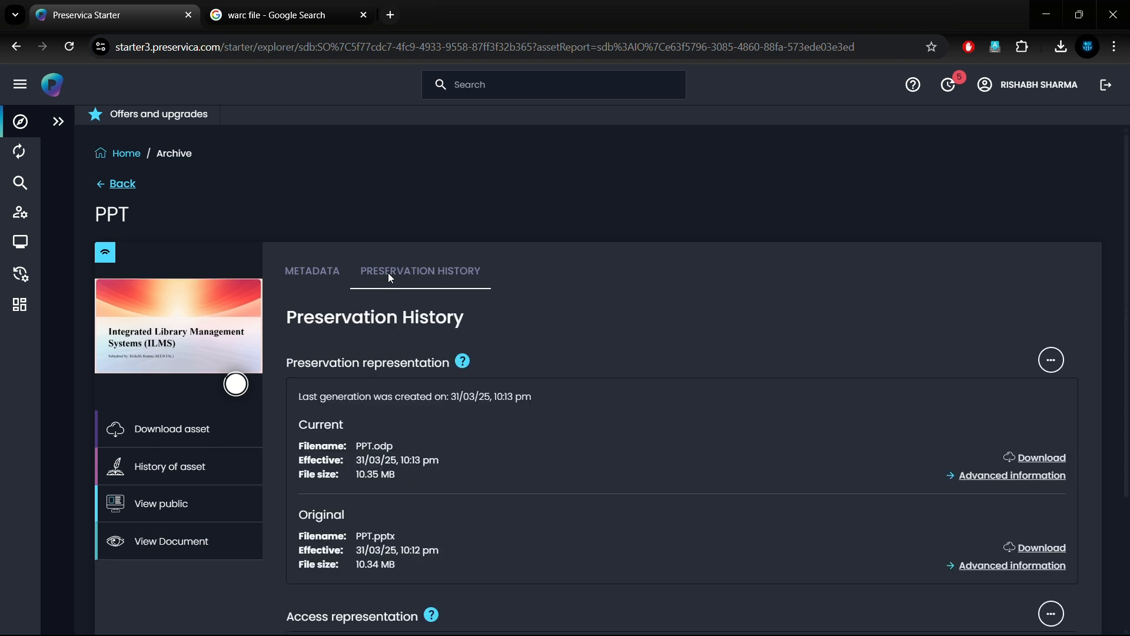
scroll(559, 510, down, 3)
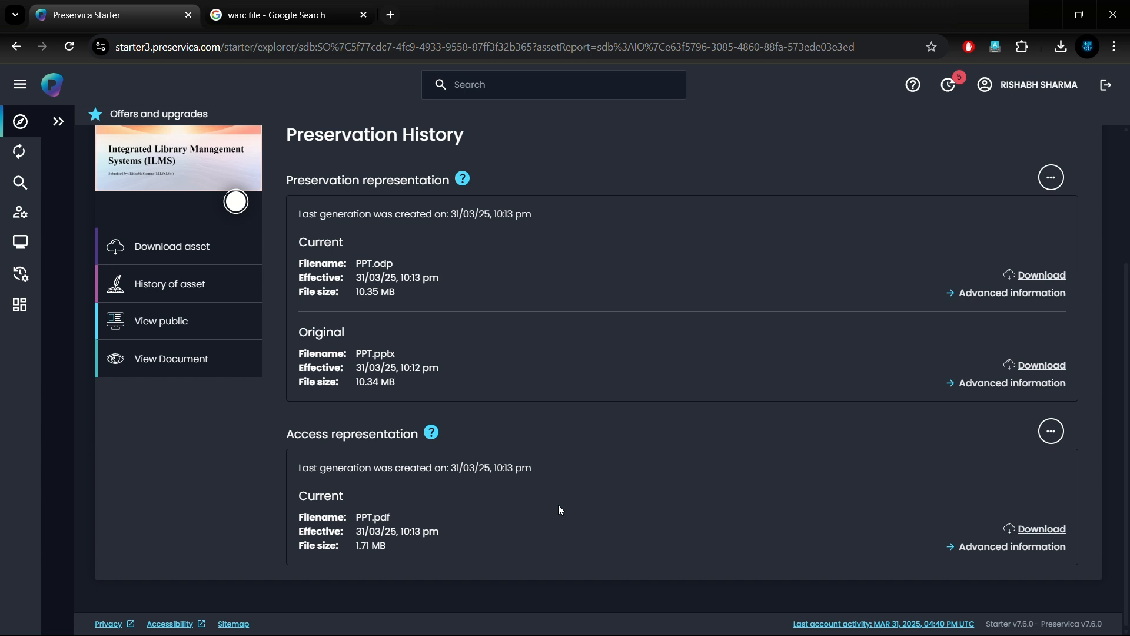
scroll(558, 508, up, 3)
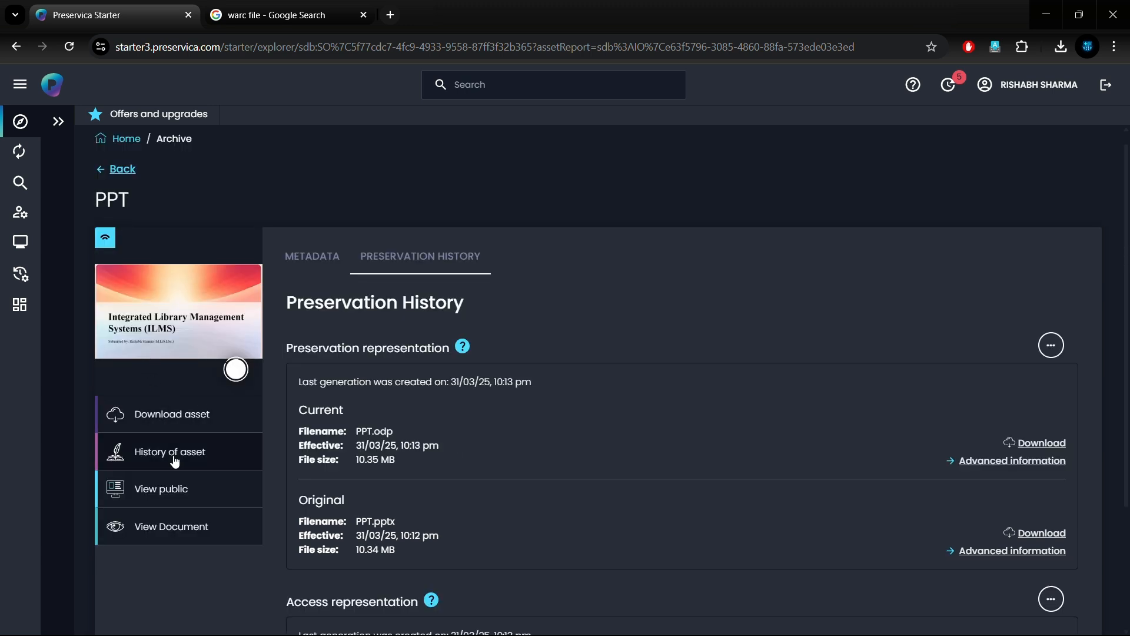
View the PPT asset's document, skim through its slides, close the viewer and return to Archive.
click(165, 529)
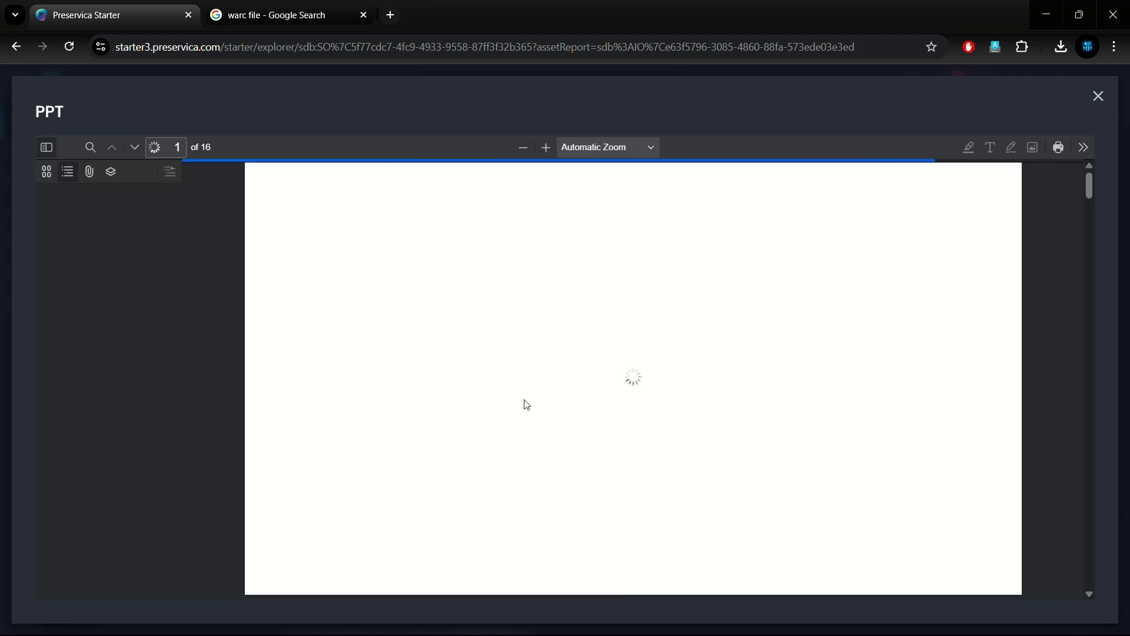
scroll(527, 405, down, 4)
scroll(525, 404, down, 20)
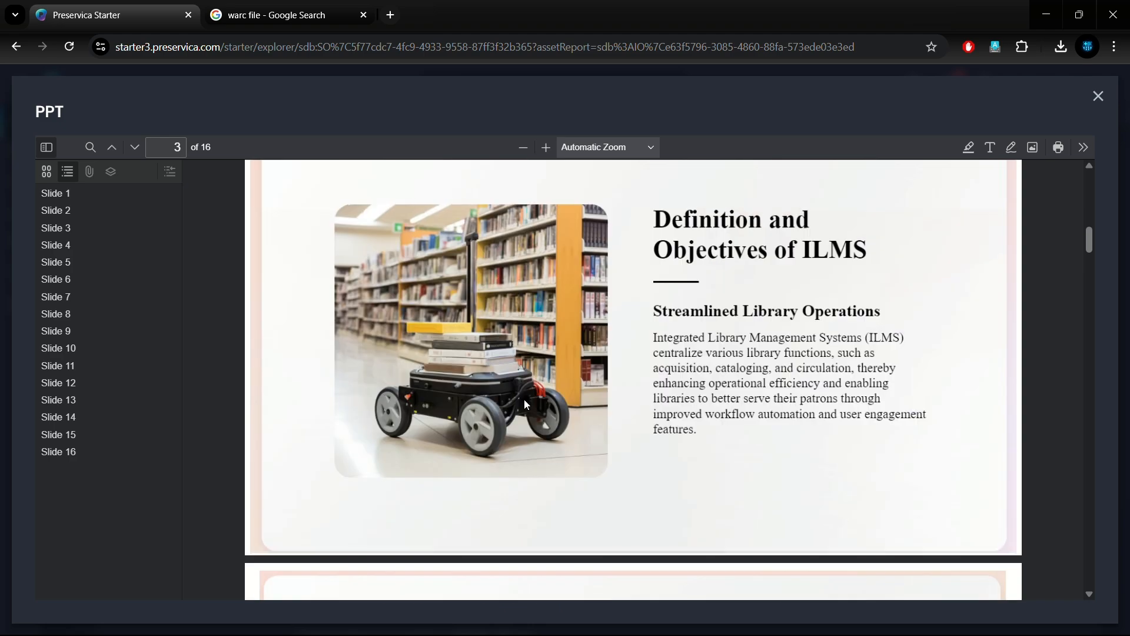
scroll(526, 403, down, 20)
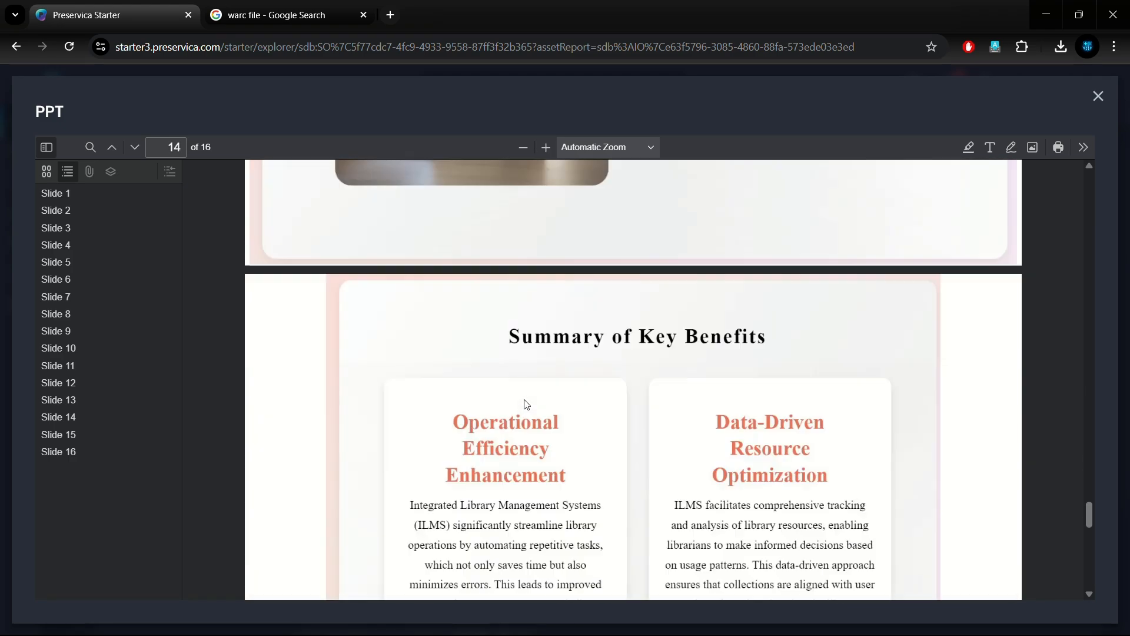
click(1098, 95)
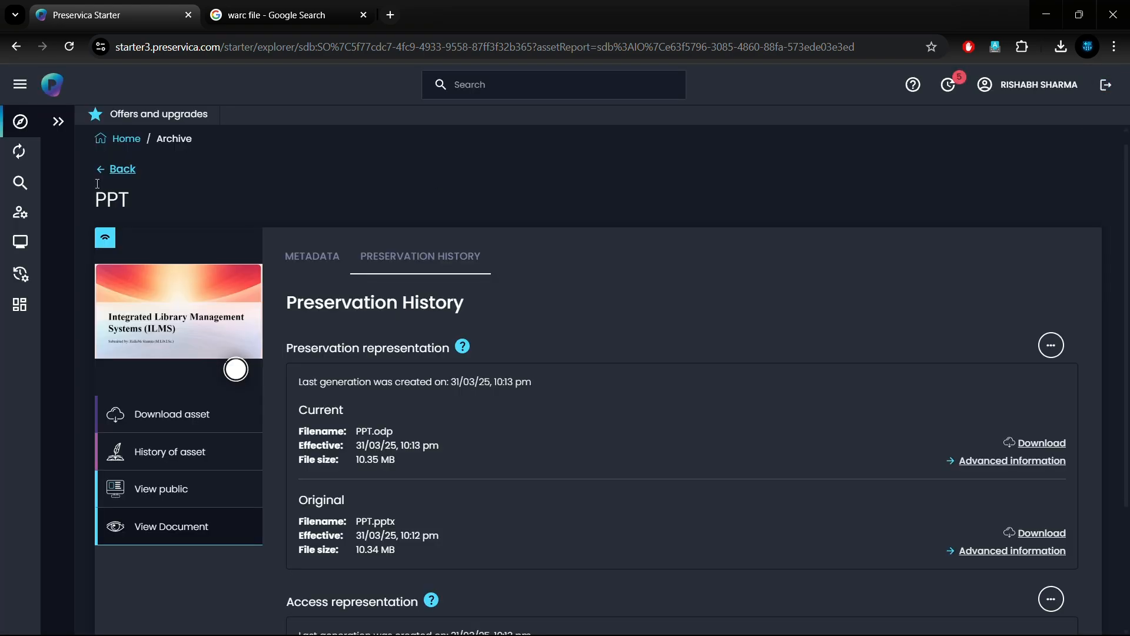
click(121, 170)
Open the Syllabus asset, view its image, close the viewer and return to Archive.
click(399, 300)
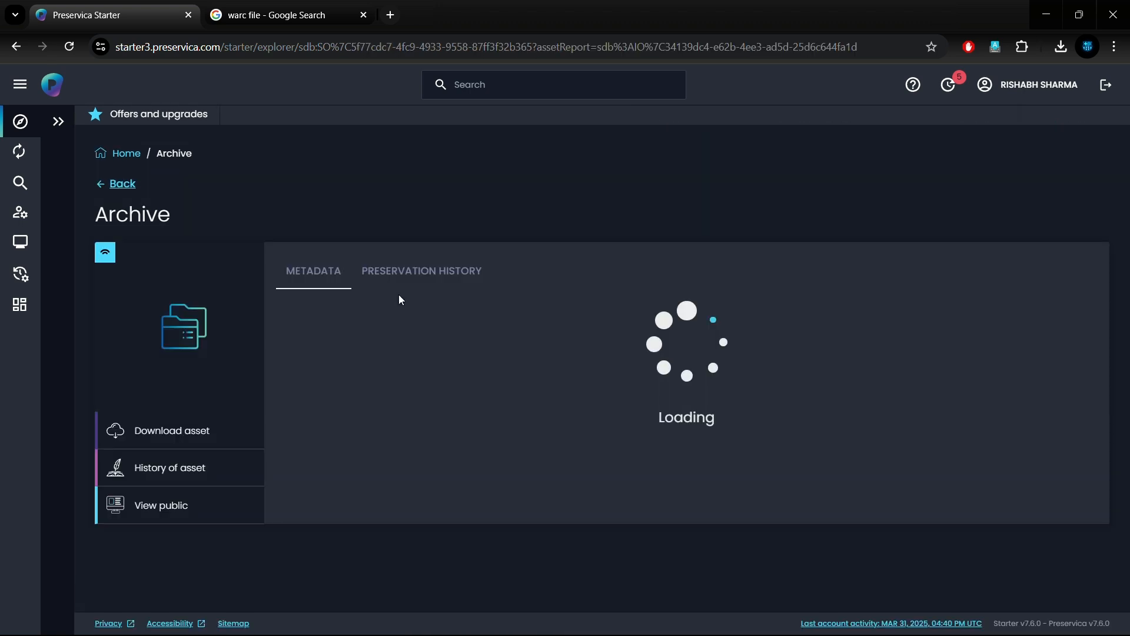
click(178, 327)
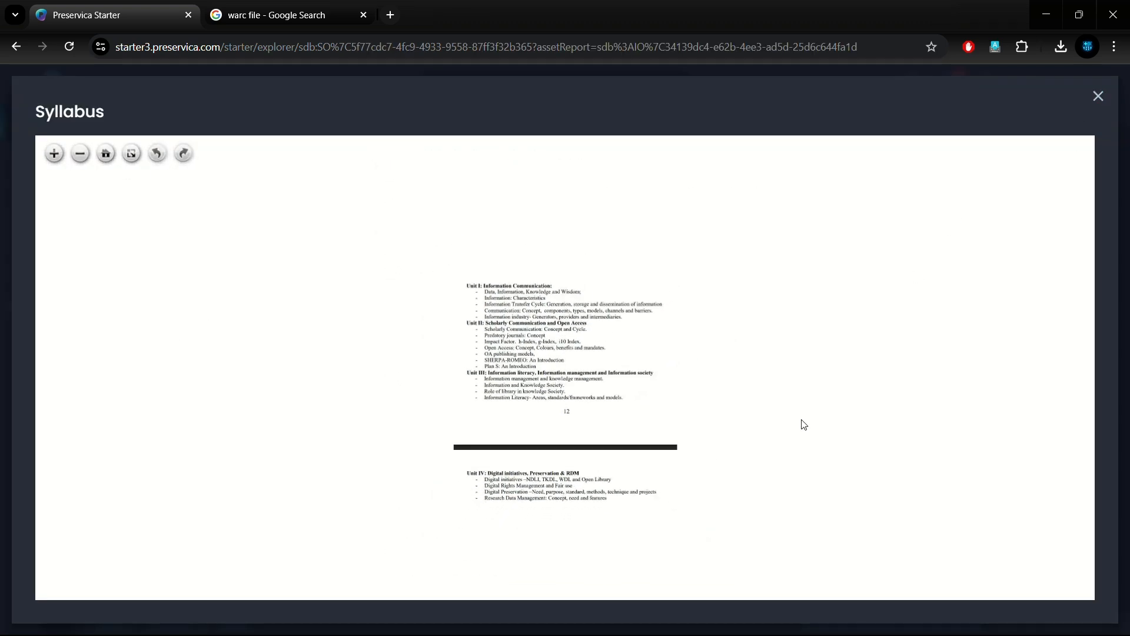
click(1098, 96)
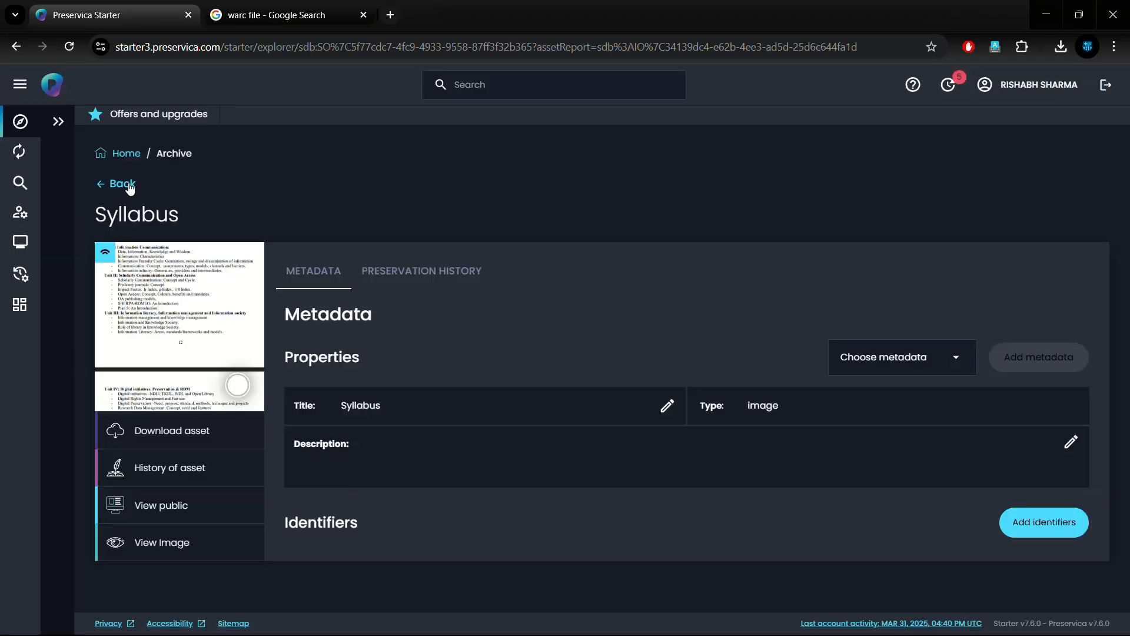
click(130, 189)
Open the SampleVideo_1280x720_1mb asset, play the video, close the player and return to Archive.
click(383, 455)
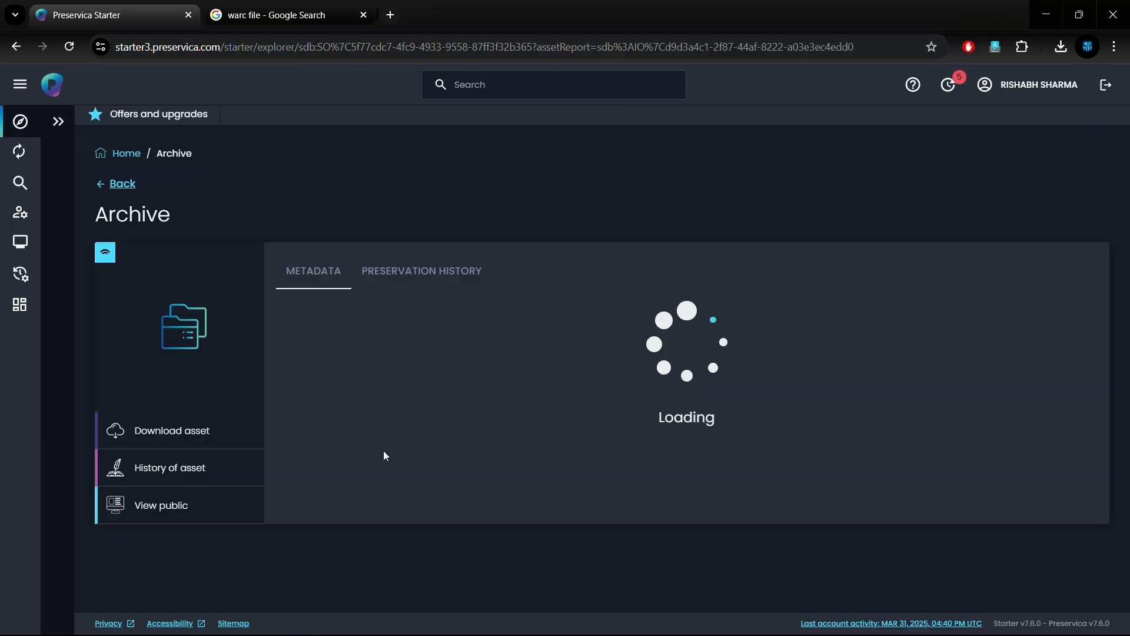
click(168, 318)
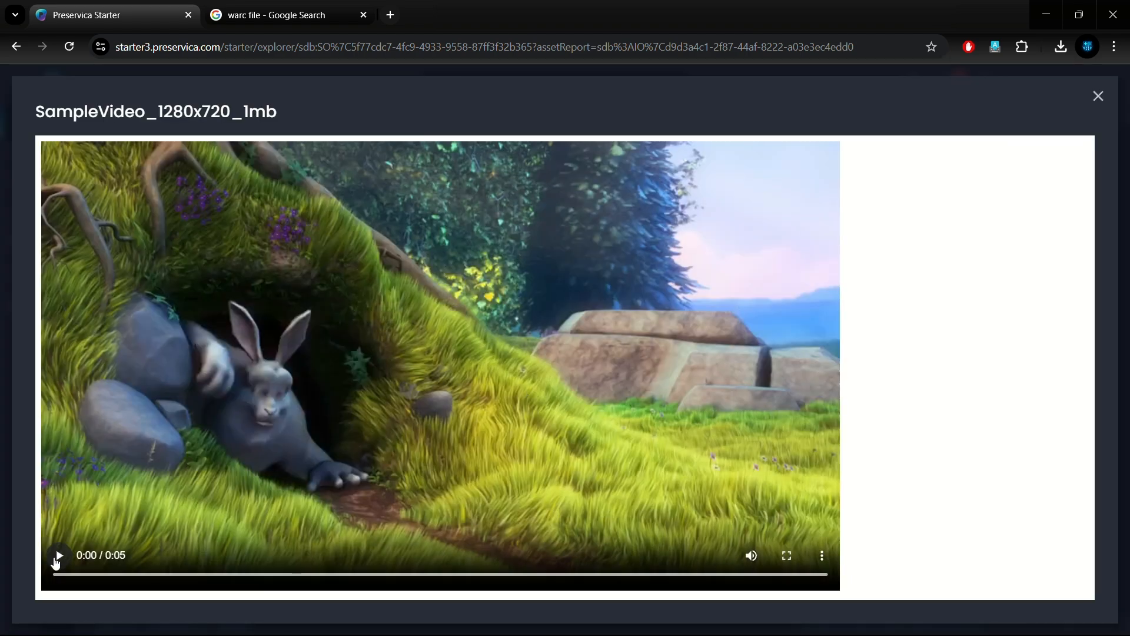
click(55, 561)
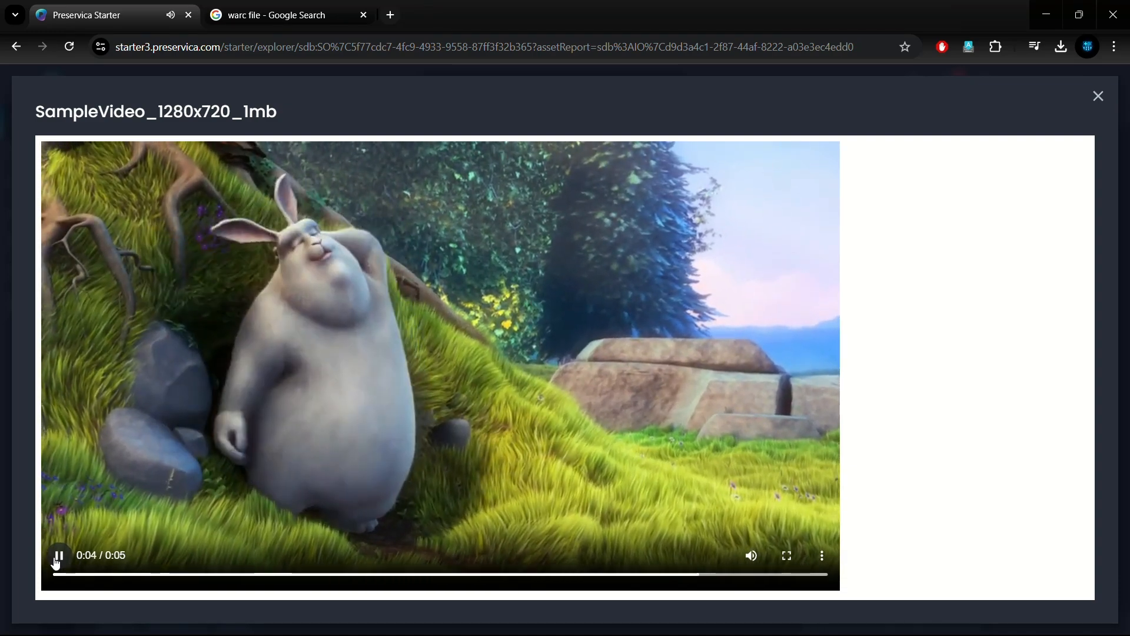
click(1099, 97)
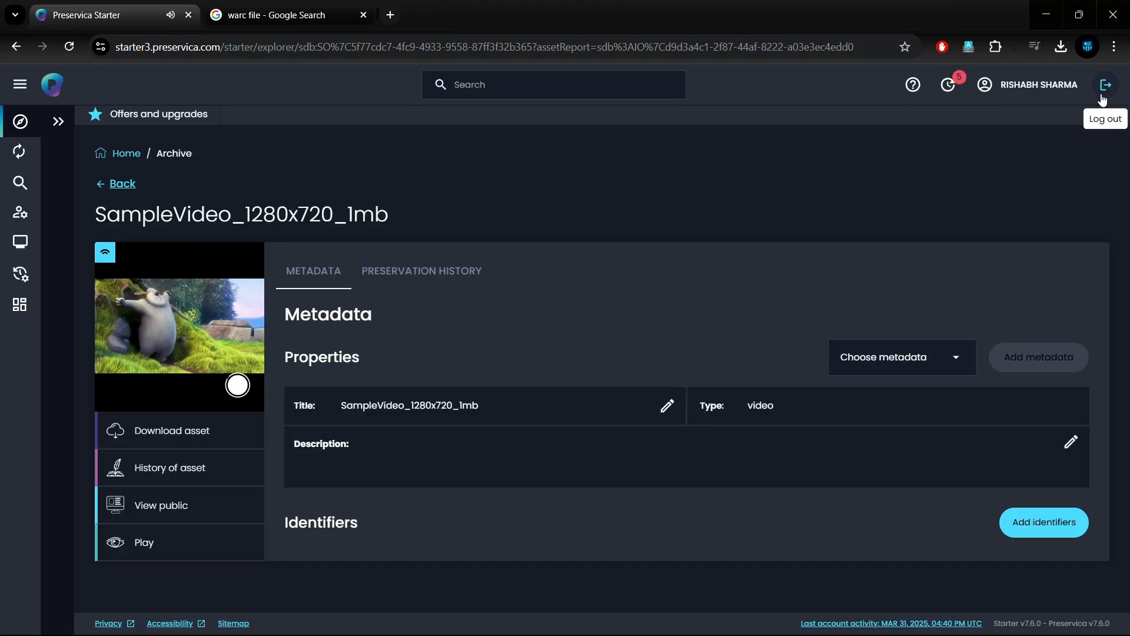
click(106, 188)
Open the SampleXLSFile_19kb asset, read through its document pages, close the viewer and return to Archive.
scroll(871, 373, down, 1)
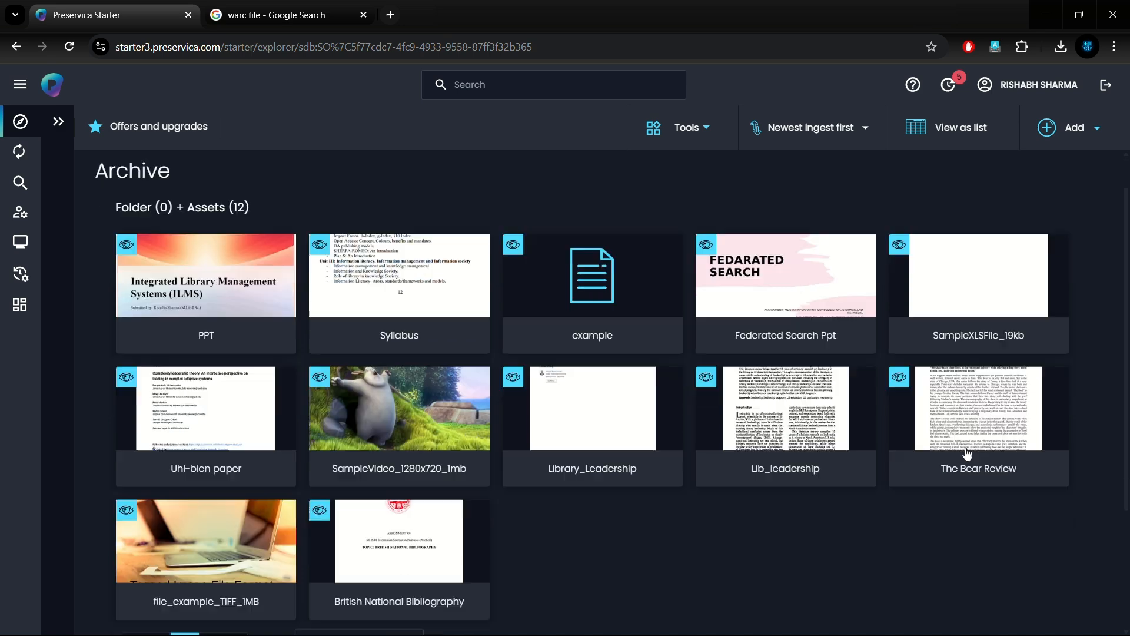
click(984, 275)
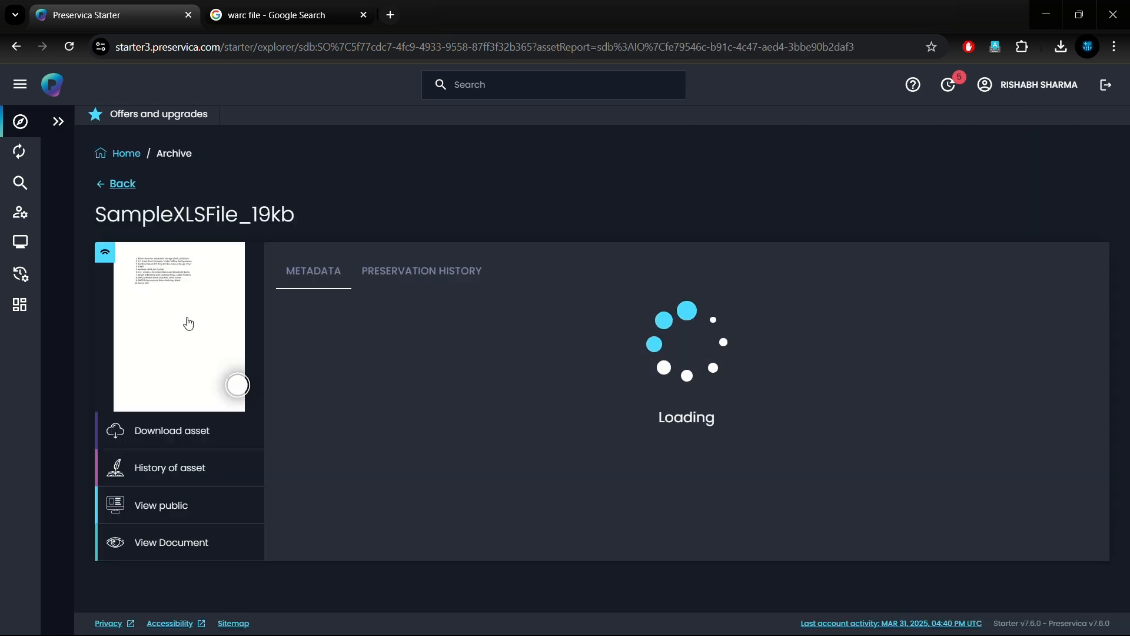
click(184, 325)
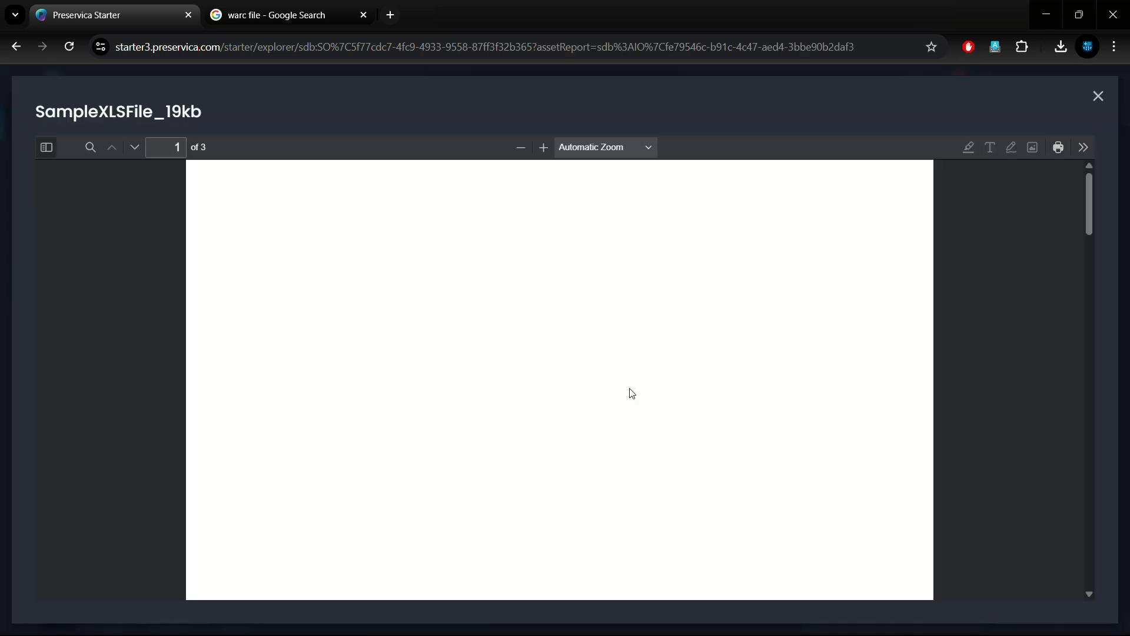
scroll(632, 393, down, 15)
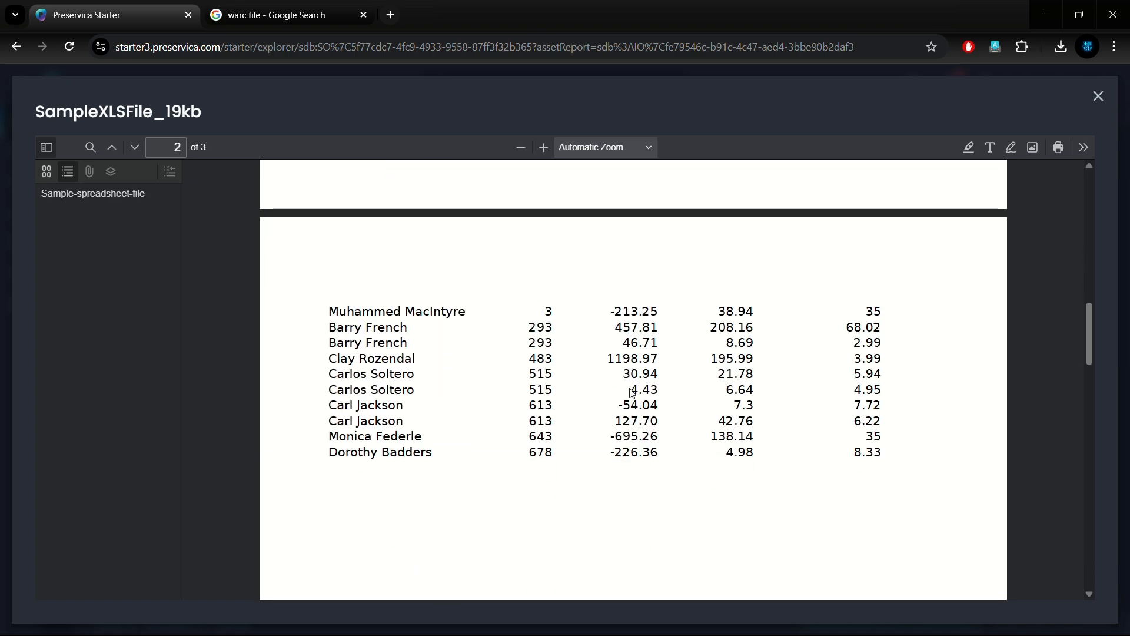
scroll(631, 393, down, 5)
scroll(632, 394, up, 3)
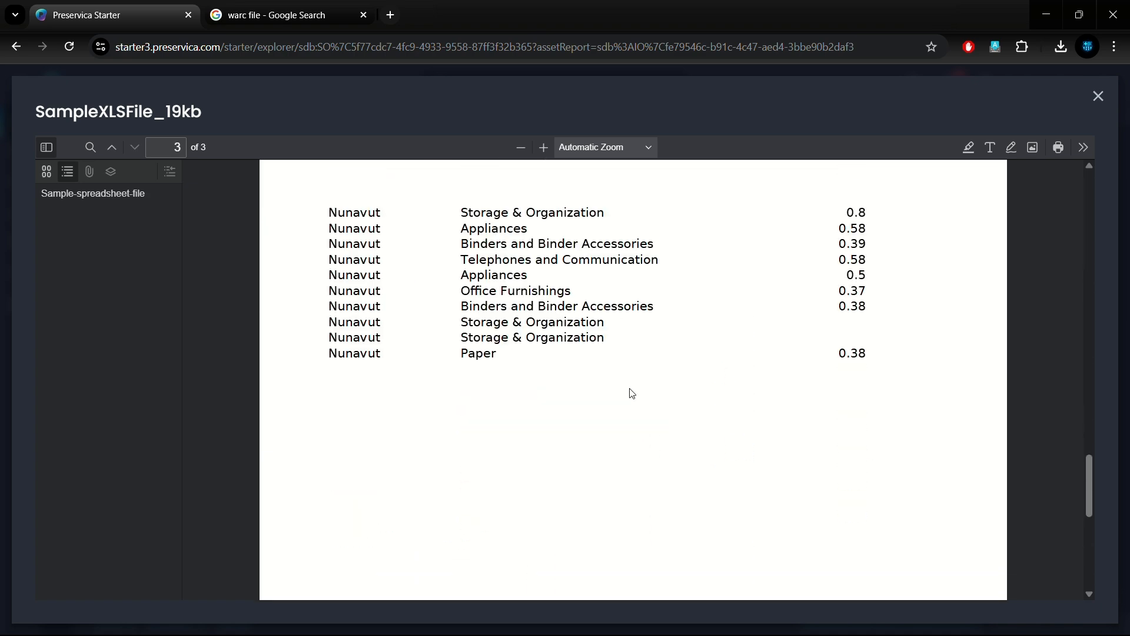
scroll(632, 393, down, 5)
click(1105, 93)
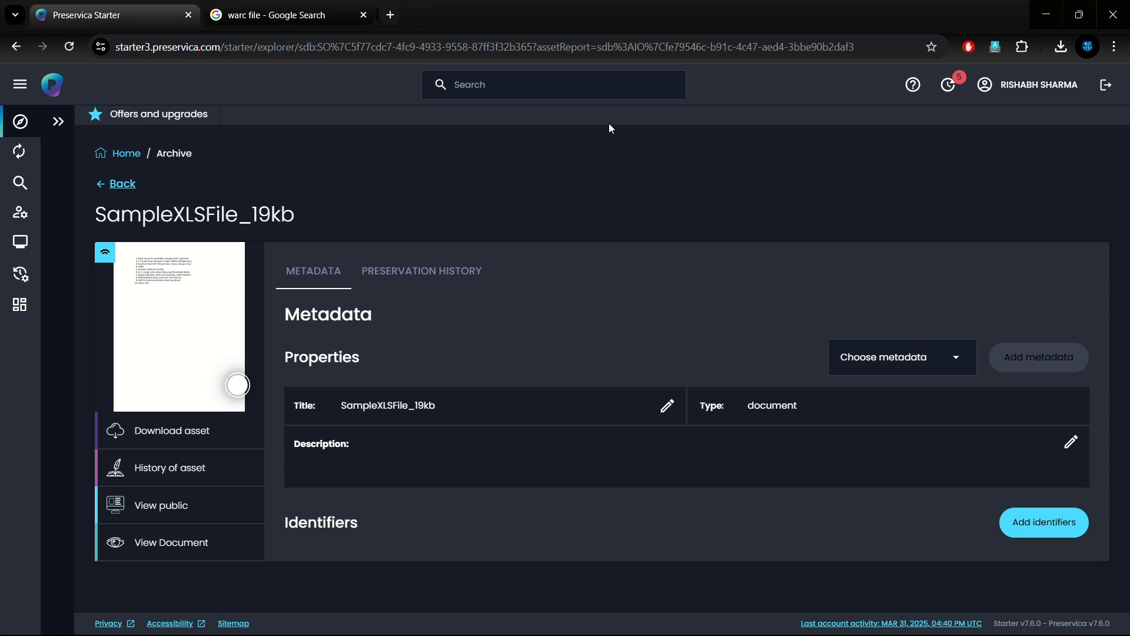
click(120, 184)
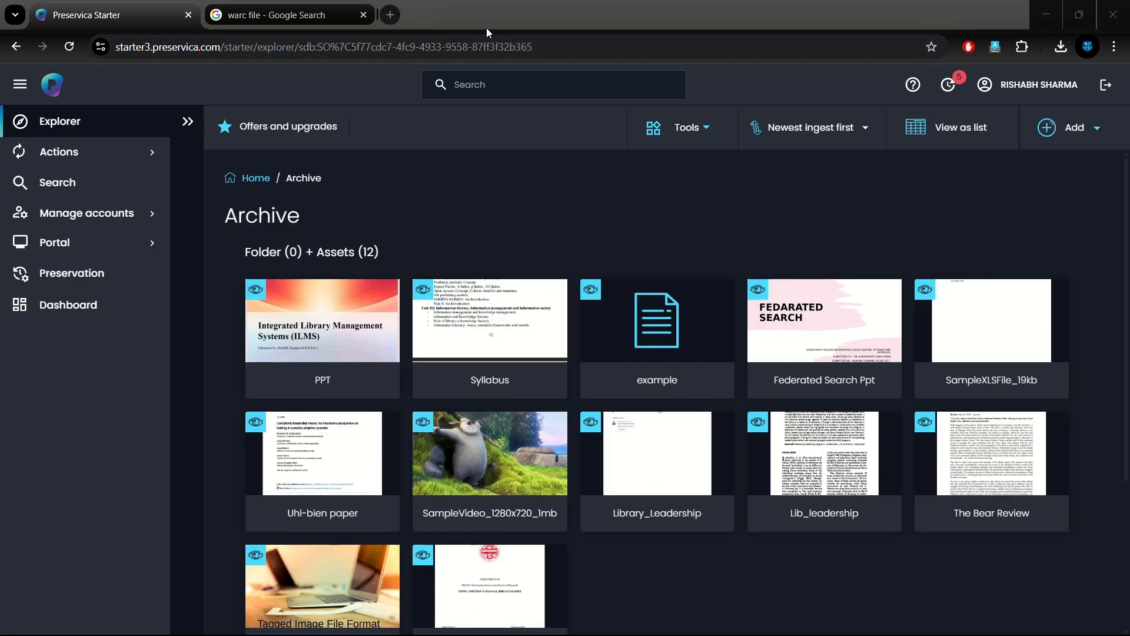
Open the example asset, consult and close the Google results on WARC files, and view the asset's preservation history.
scroll(635, 404, down, 1)
click(657, 330)
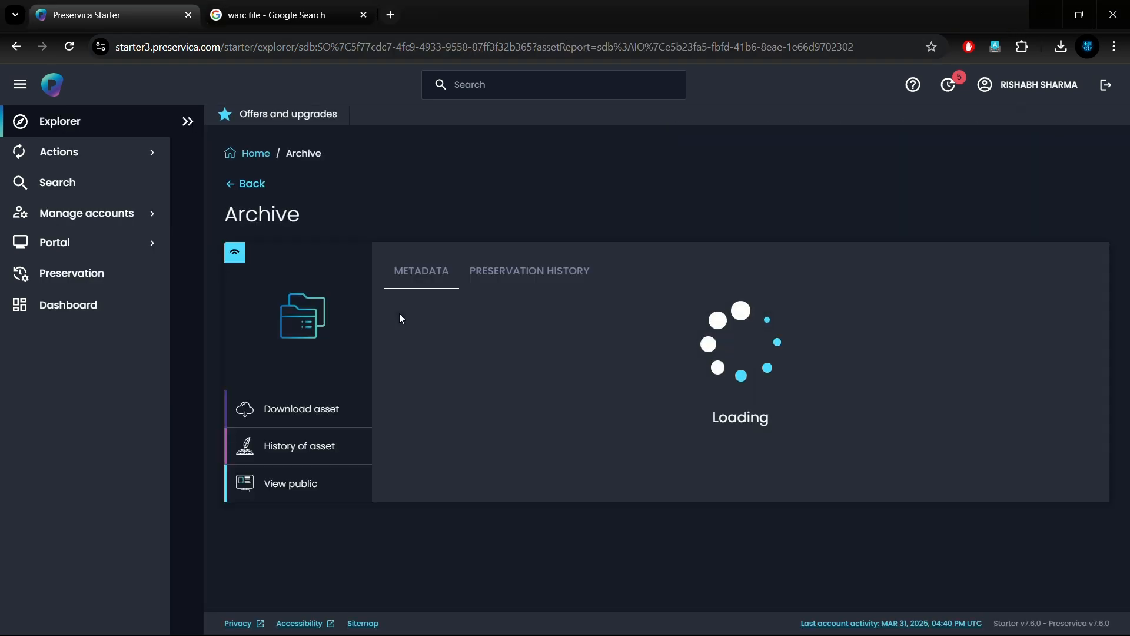
click(279, 28)
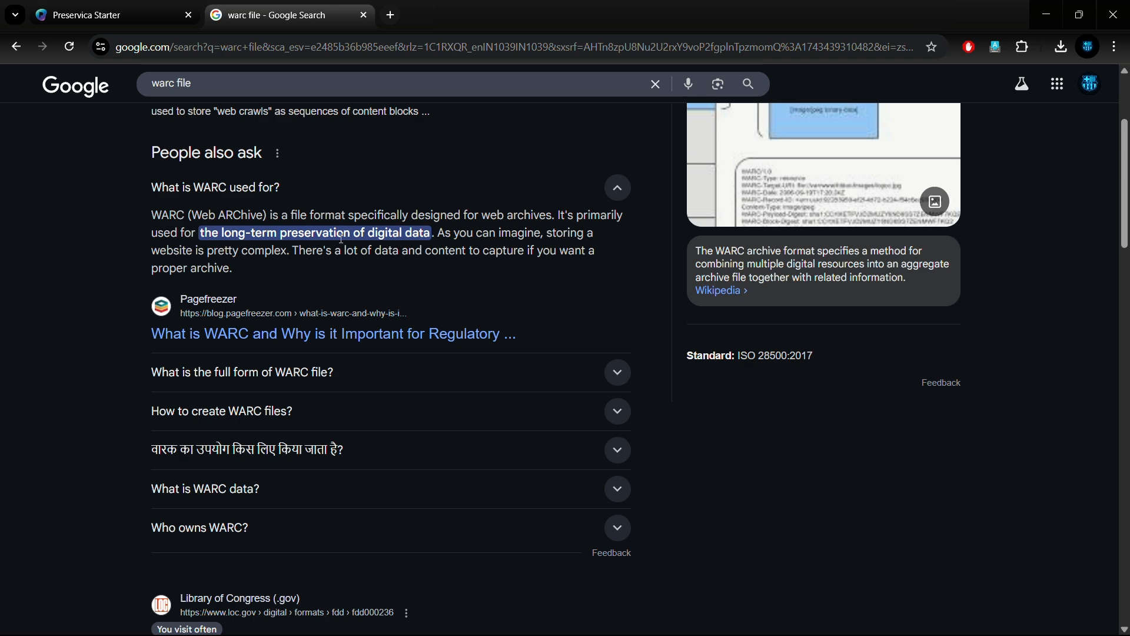
click(363, 14)
click(736, 425)
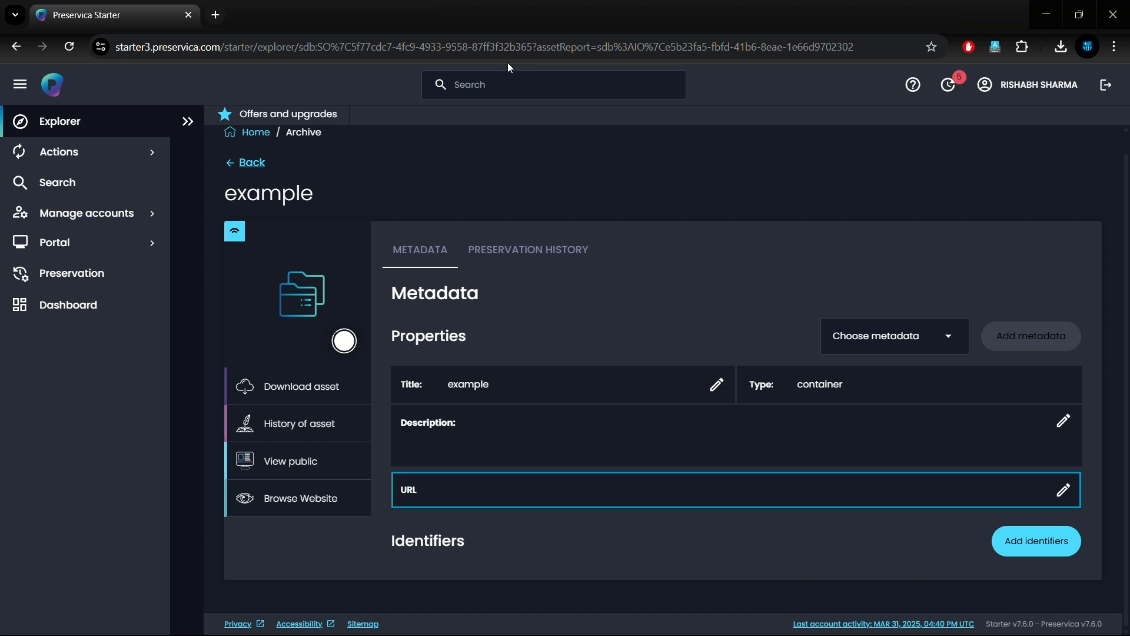
click(516, 252)
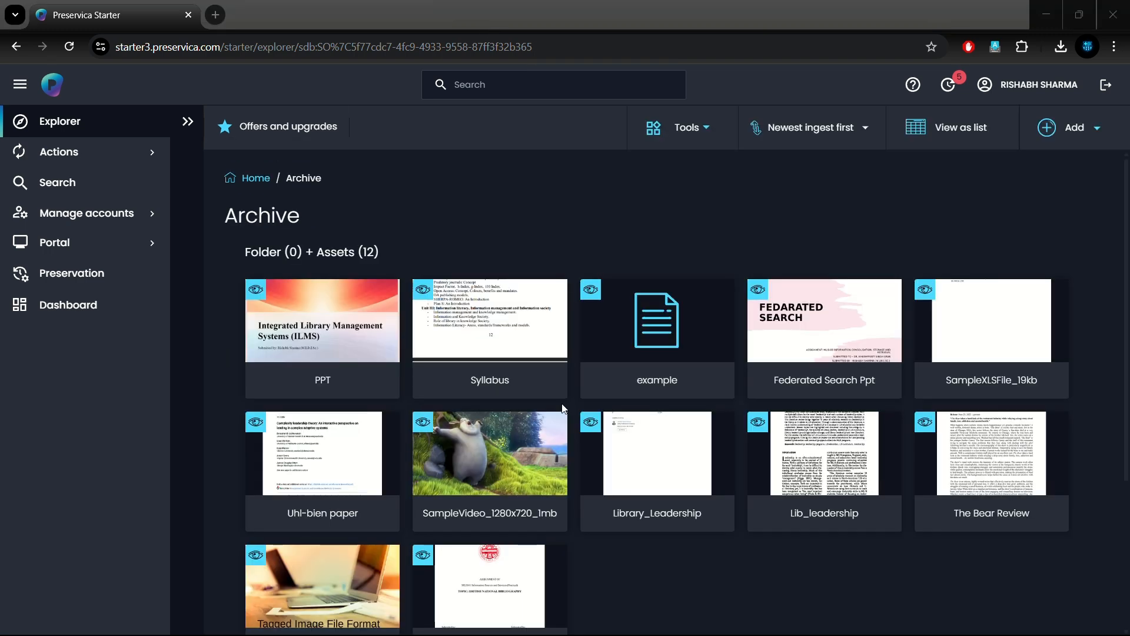
Return to the Home folder level, open the public portal view and look over its homepage.
scroll(562, 408, down, 5)
scroll(557, 397, up, 5)
click(245, 176)
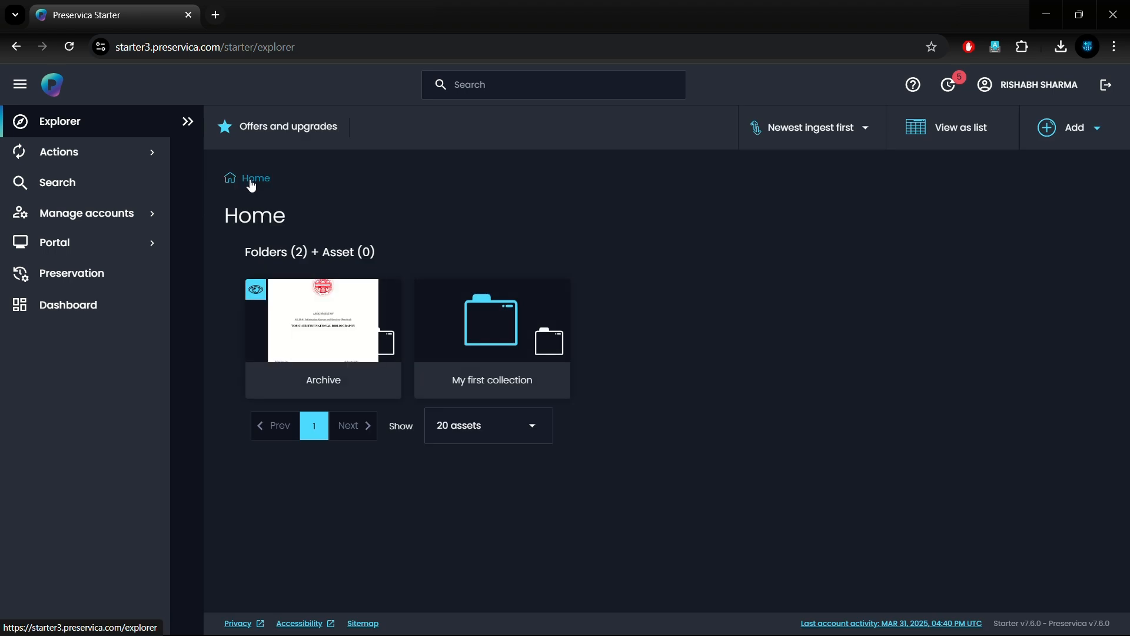
click(96, 245)
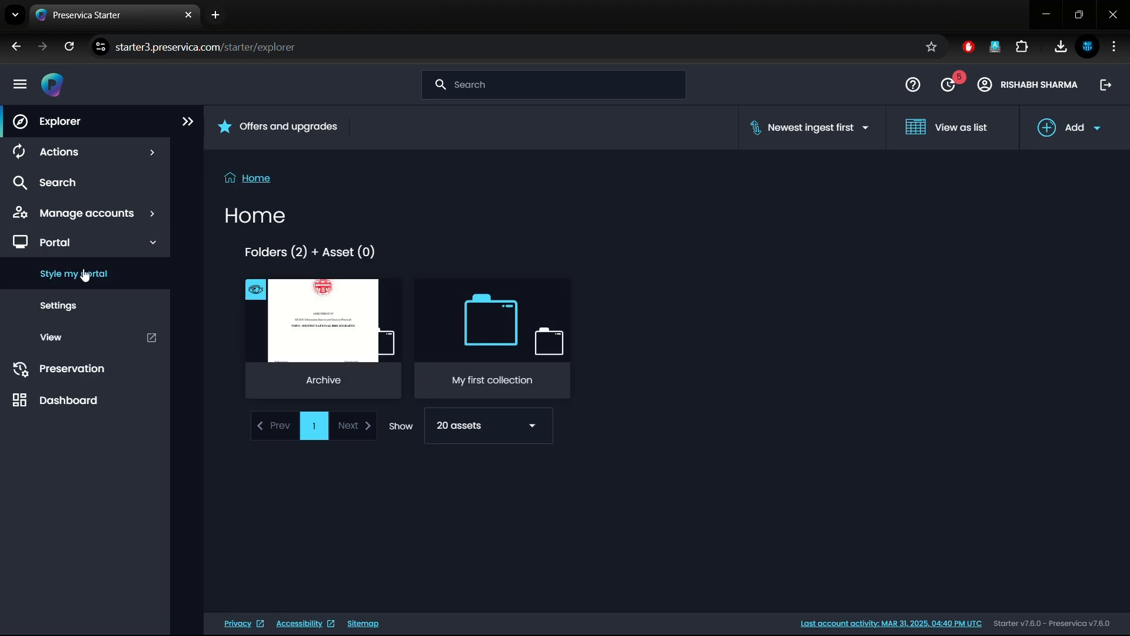
click(154, 339)
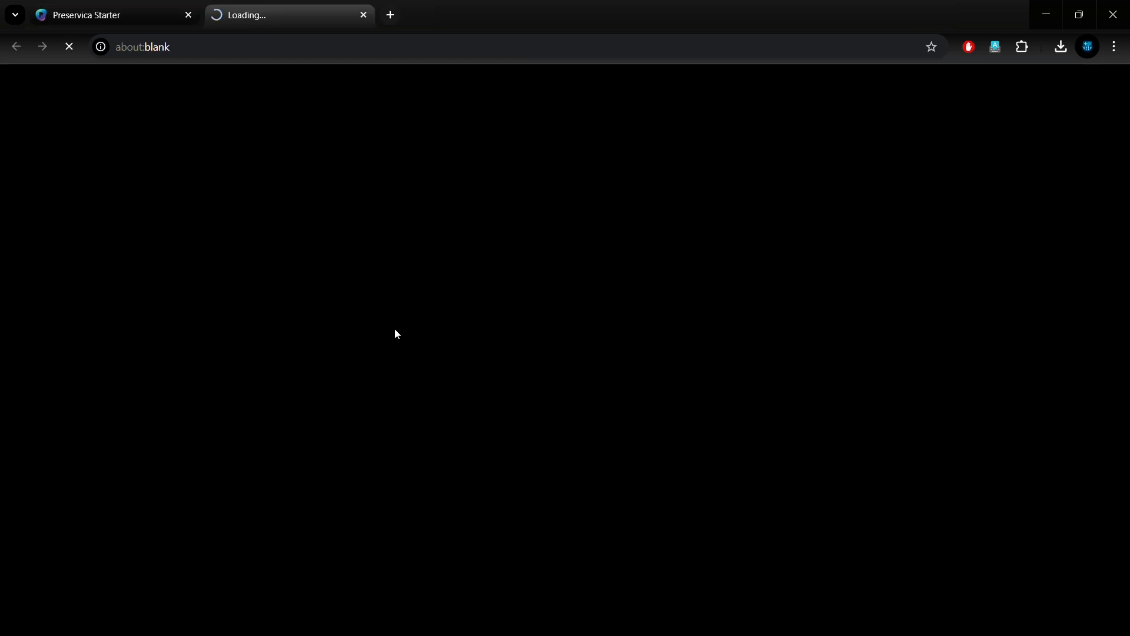
scroll(578, 394, down, 3)
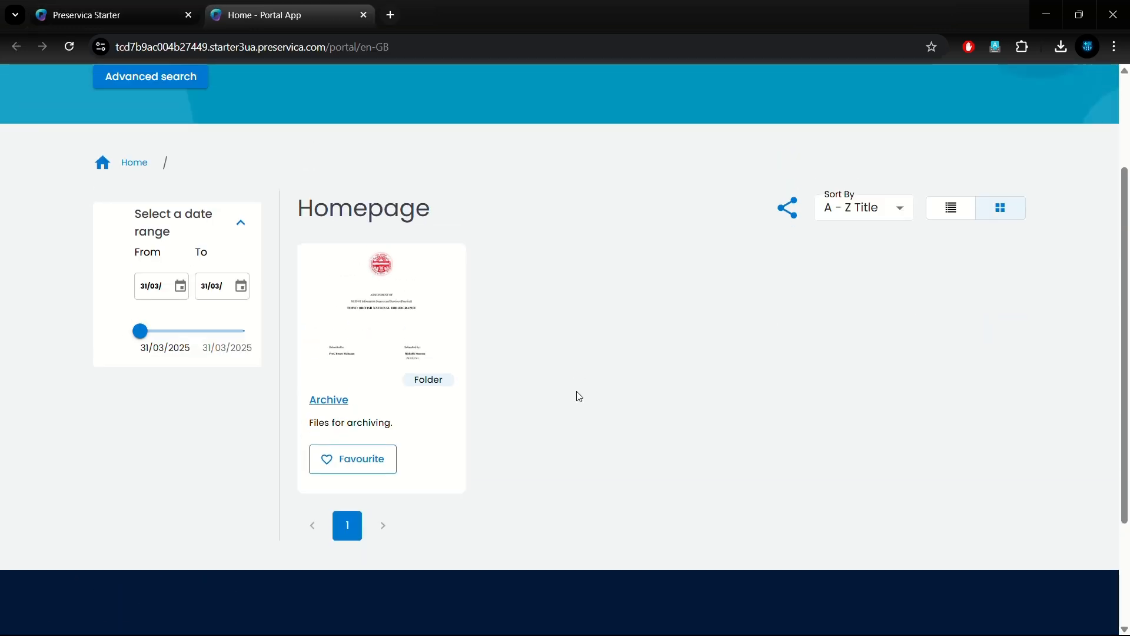
scroll(379, 270, up, 3)
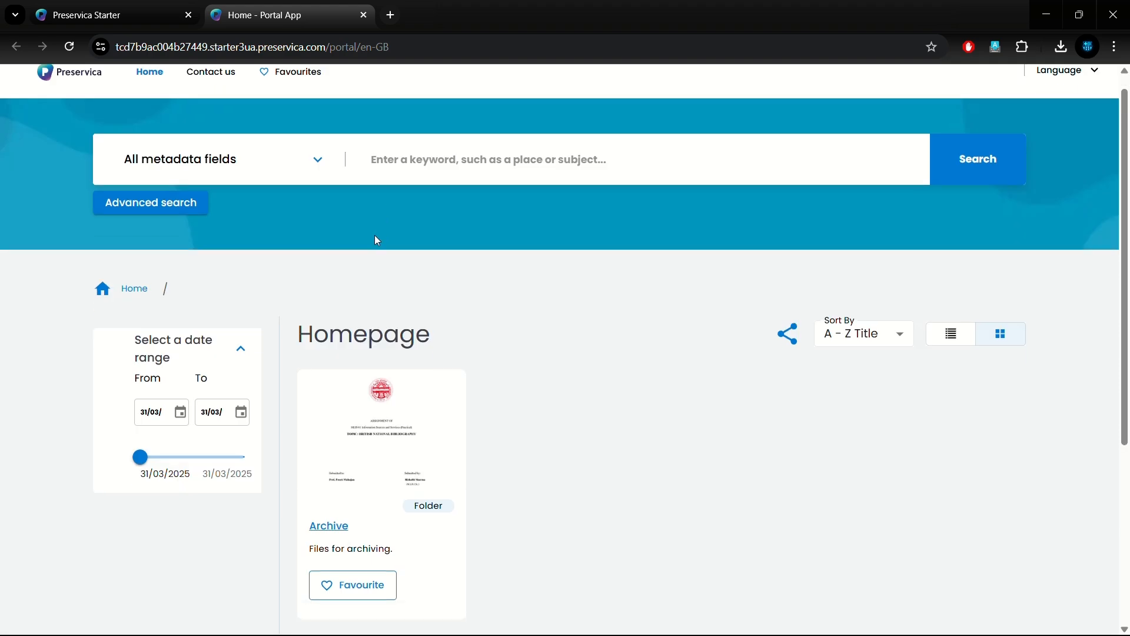
Check the portal's metadata search field options, browse the Archive collection's items and return to the homepage.
click(318, 180)
click(320, 186)
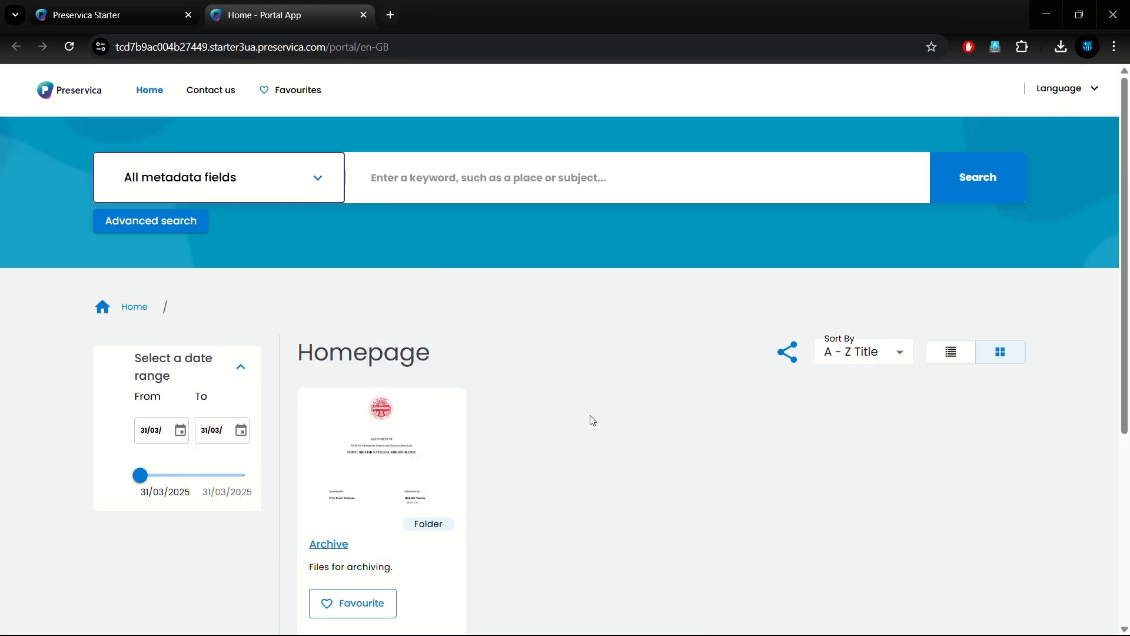
scroll(582, 417, down, 5)
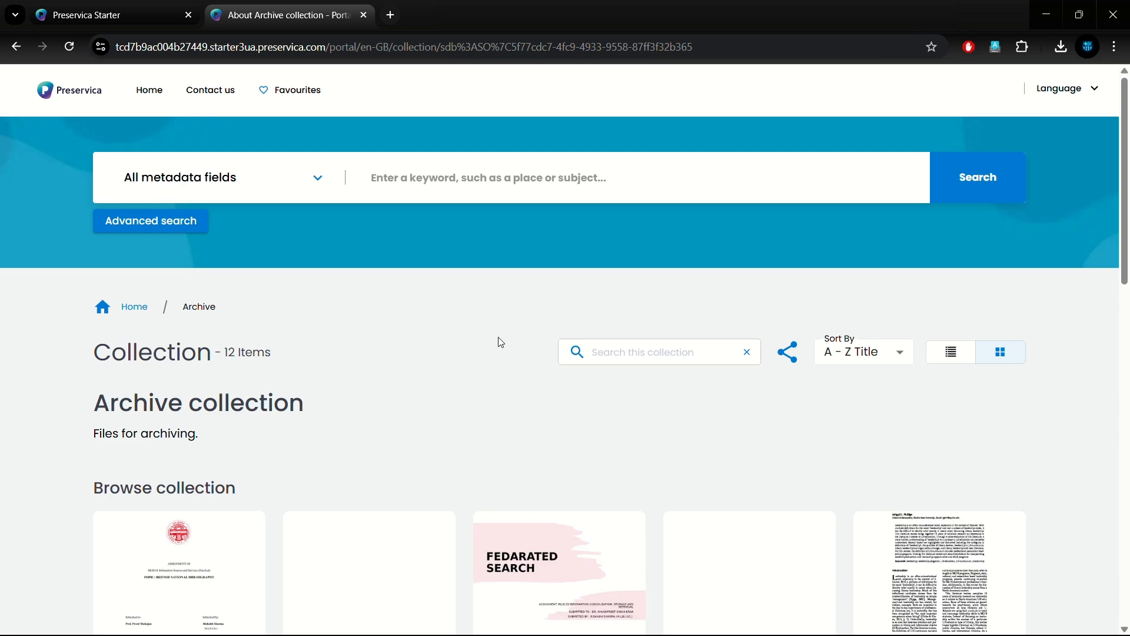
scroll(500, 342, down, 6)
scroll(499, 341, up, 6)
key(alt+Left)
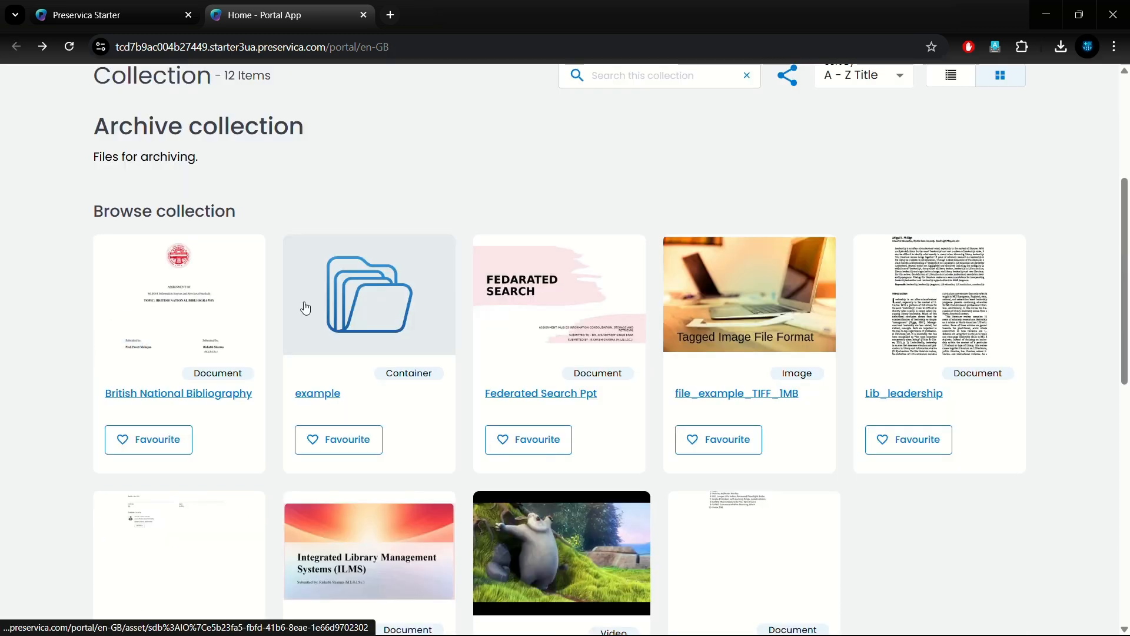
Search all metadata fields in the portal for "ppt" and look through the results.
click(472, 171)
text(ppt)
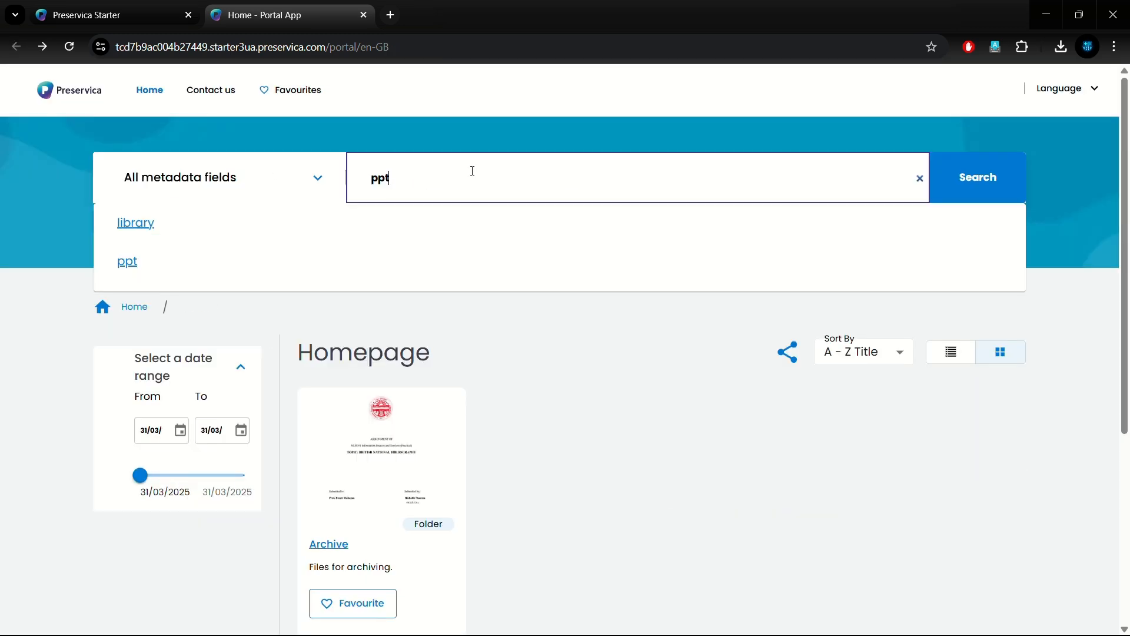
key(Return)
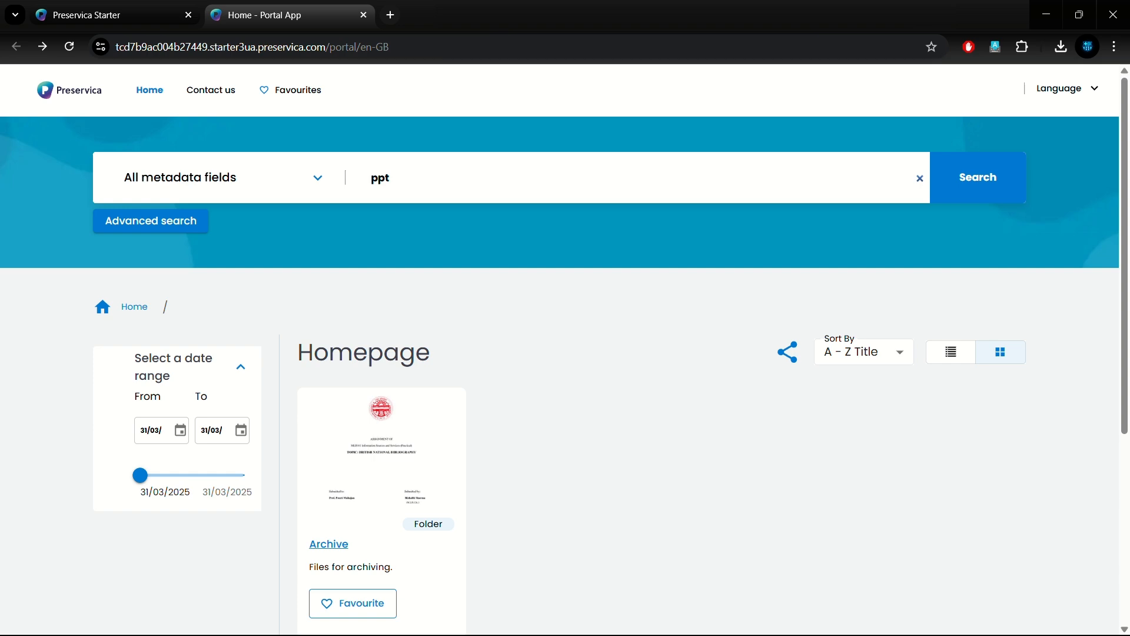
scroll(690, 420, down, 5)
scroll(690, 420, up, 5)
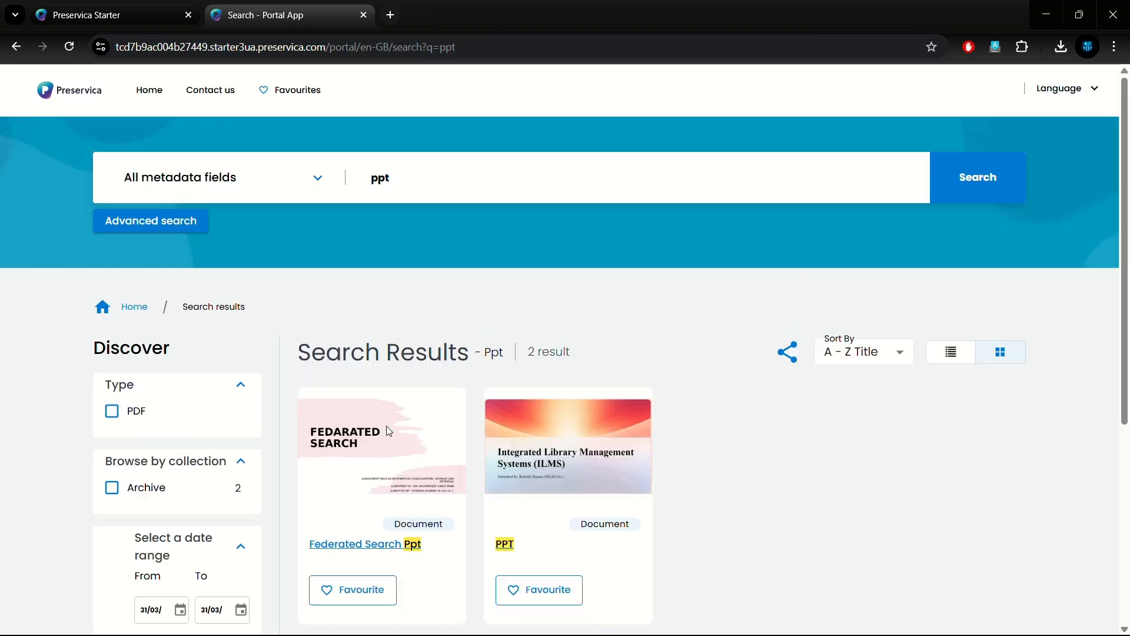
Replace the portal search keyword with "library" and look through the results.
click(462, 186)
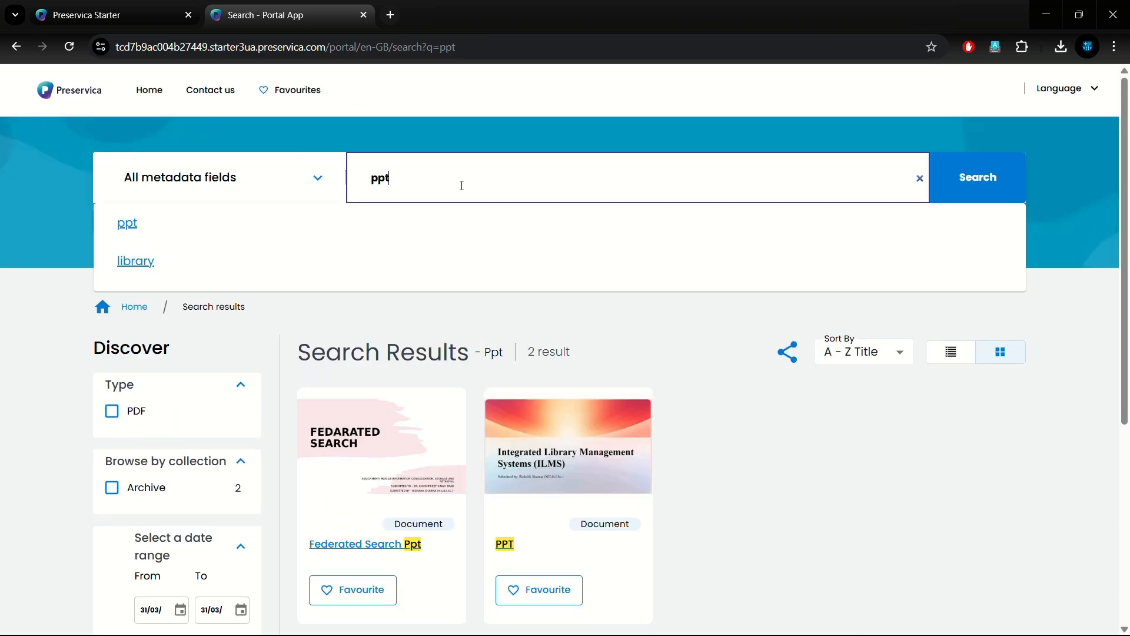
key(BackSpace)
key(BackSpace)
key(BackSpace)
text(library)
key(Return)
scroll(560, 353, down, 5)
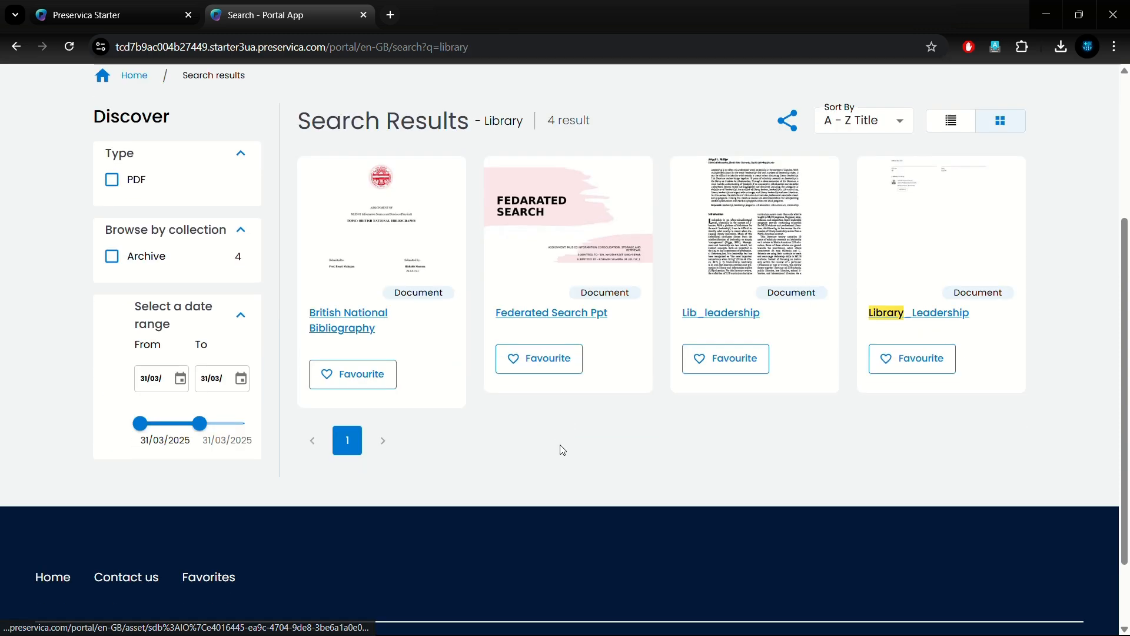
Open the Lib_leadership result, read through its document pages and go back to the portal homepage.
click(766, 197)
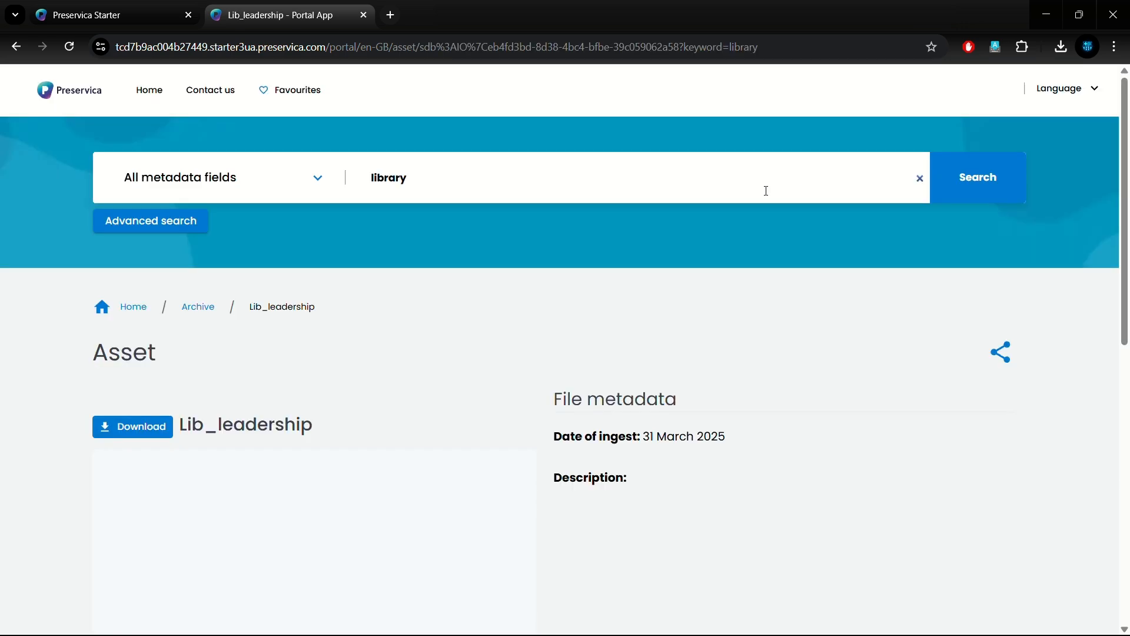
scroll(640, 420, down, 6)
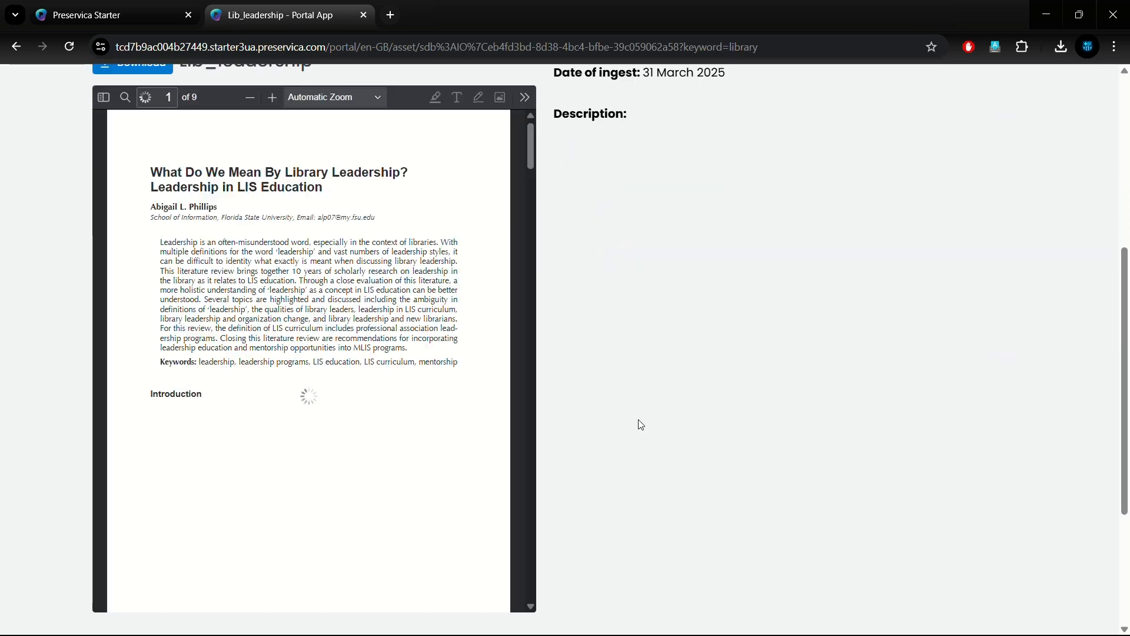
scroll(337, 443, down, 10)
scroll(337, 442, up, 15)
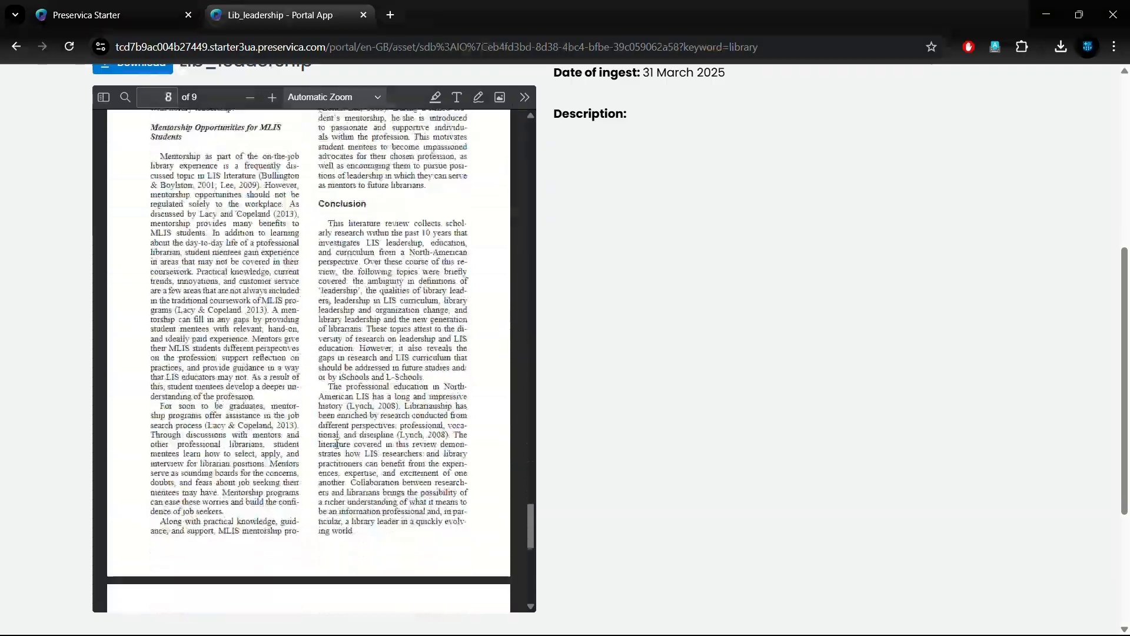
scroll(319, 443, up, 4)
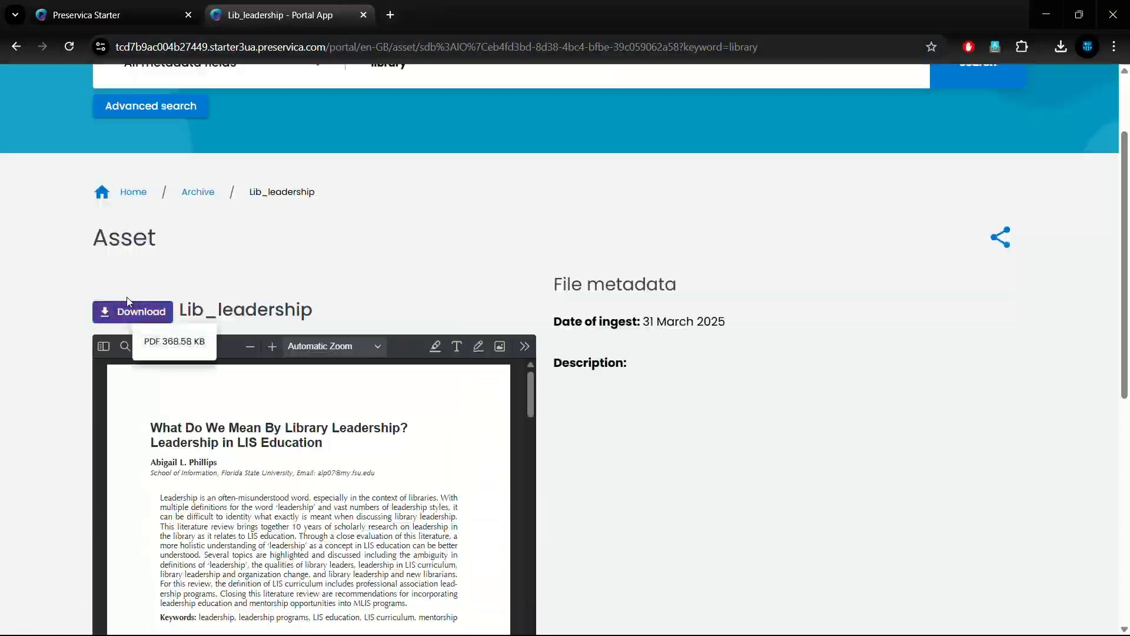
scroll(650, 325, down, 1)
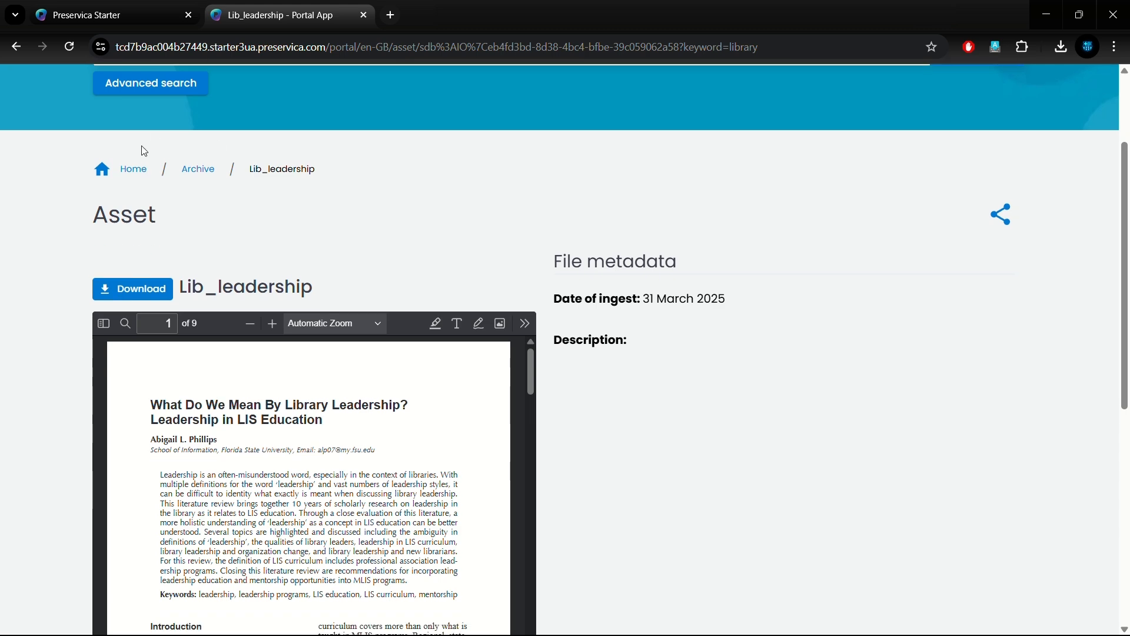
scroll(139, 181, up, 3)
key(alt+Left)
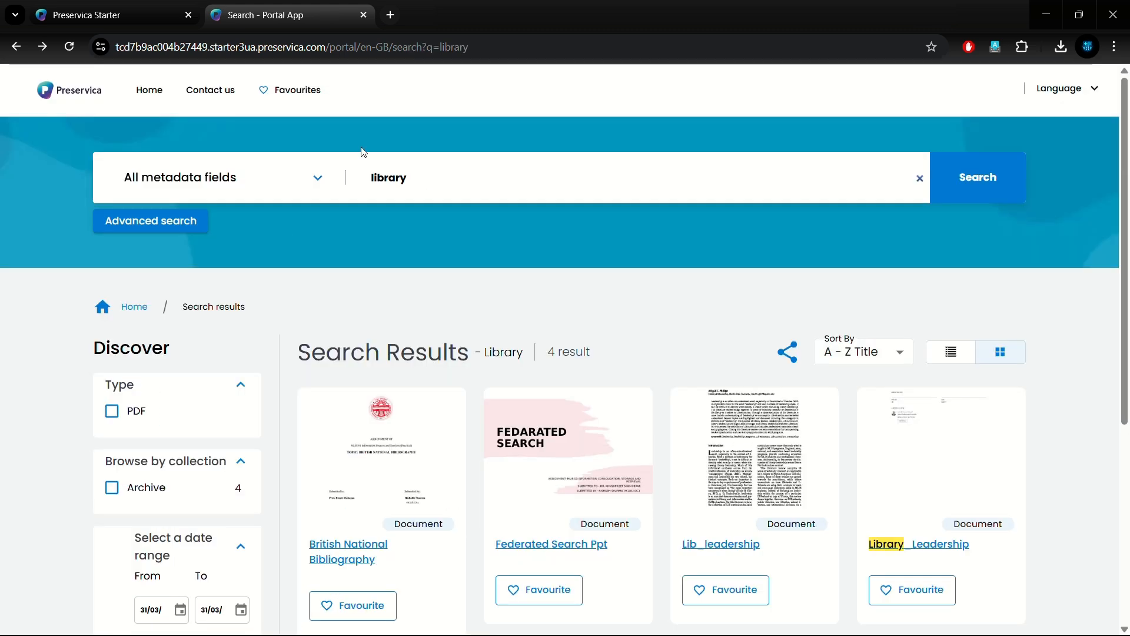
key(alt+Left)
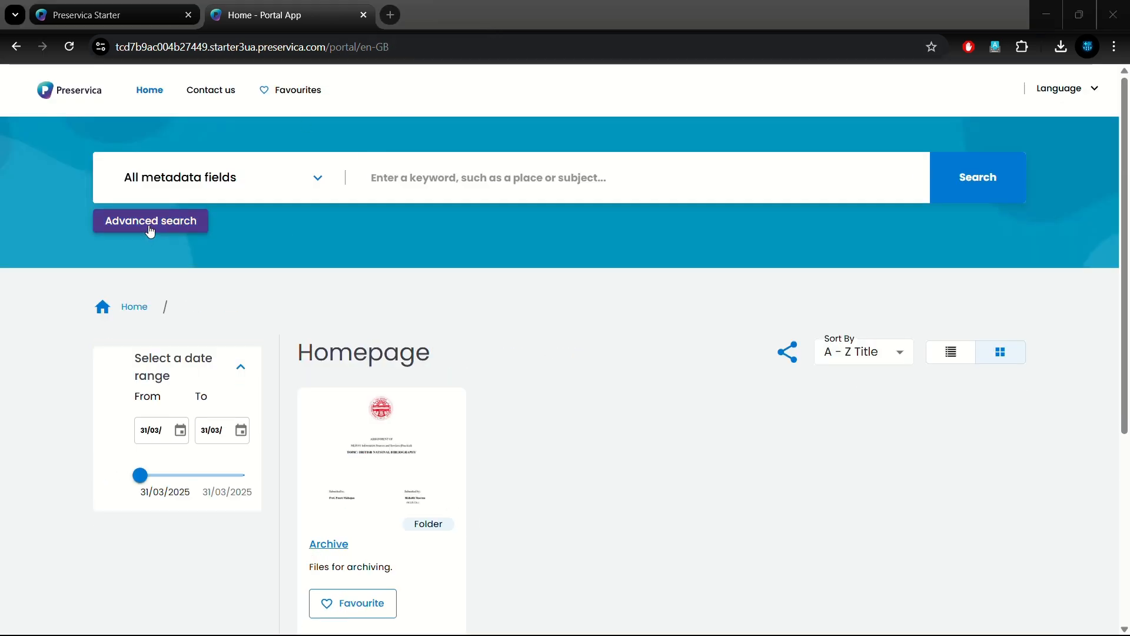
Open the portal's advanced search and review the available metadata fields and the Must Contain and Must Not Contain conditions.
click(150, 222)
click(421, 313)
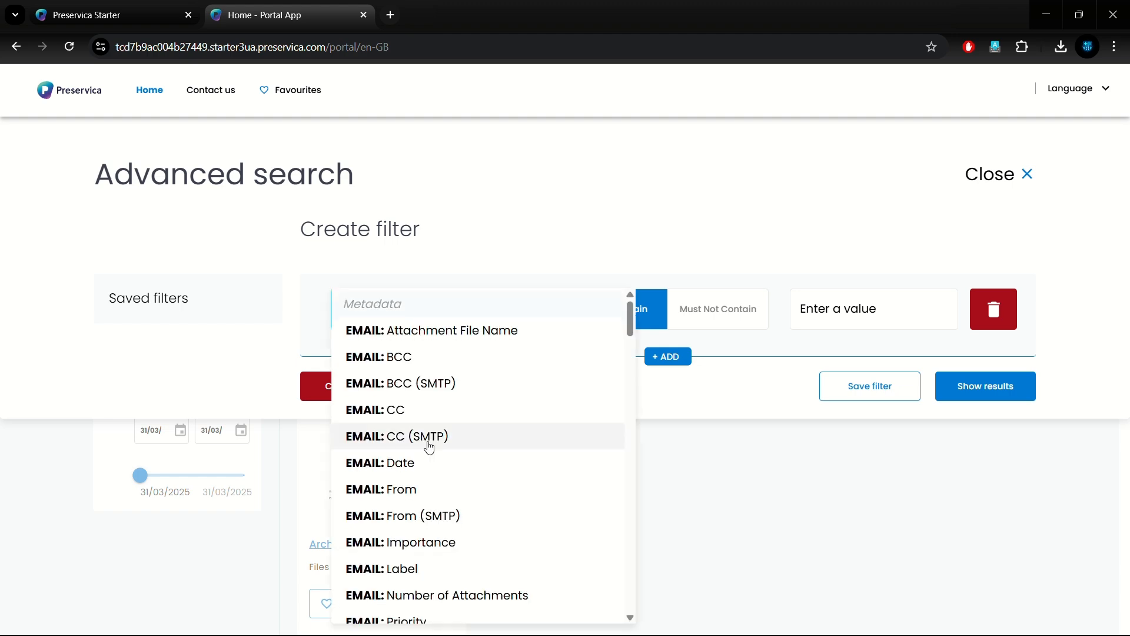
scroll(429, 447, down, 15)
scroll(429, 447, up, 8)
scroll(430, 447, down, 15)
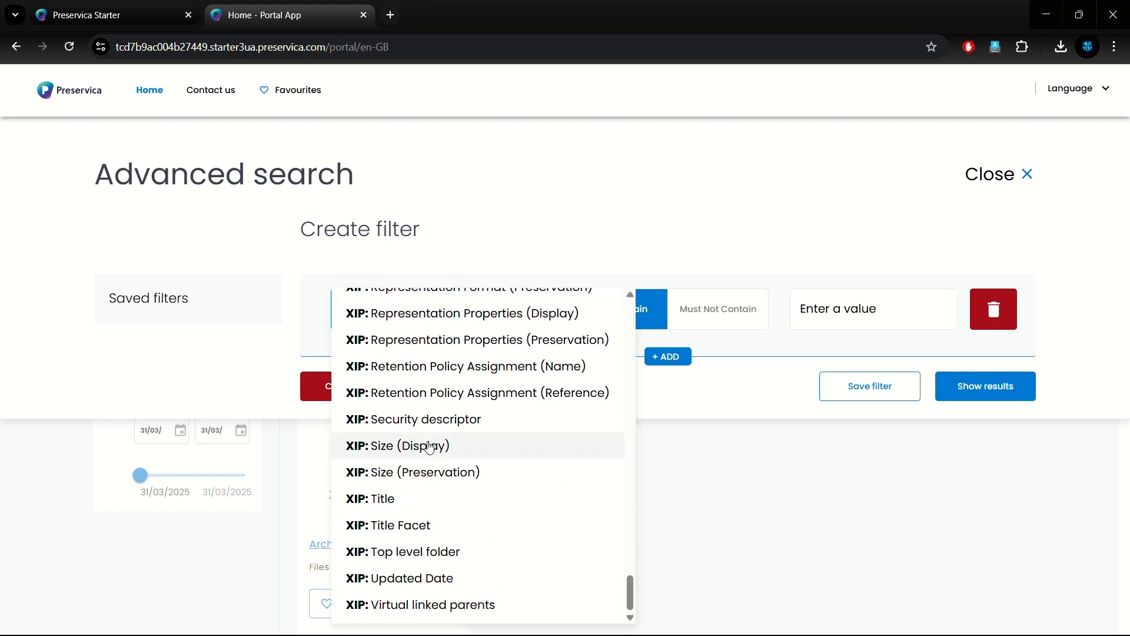
click(719, 331)
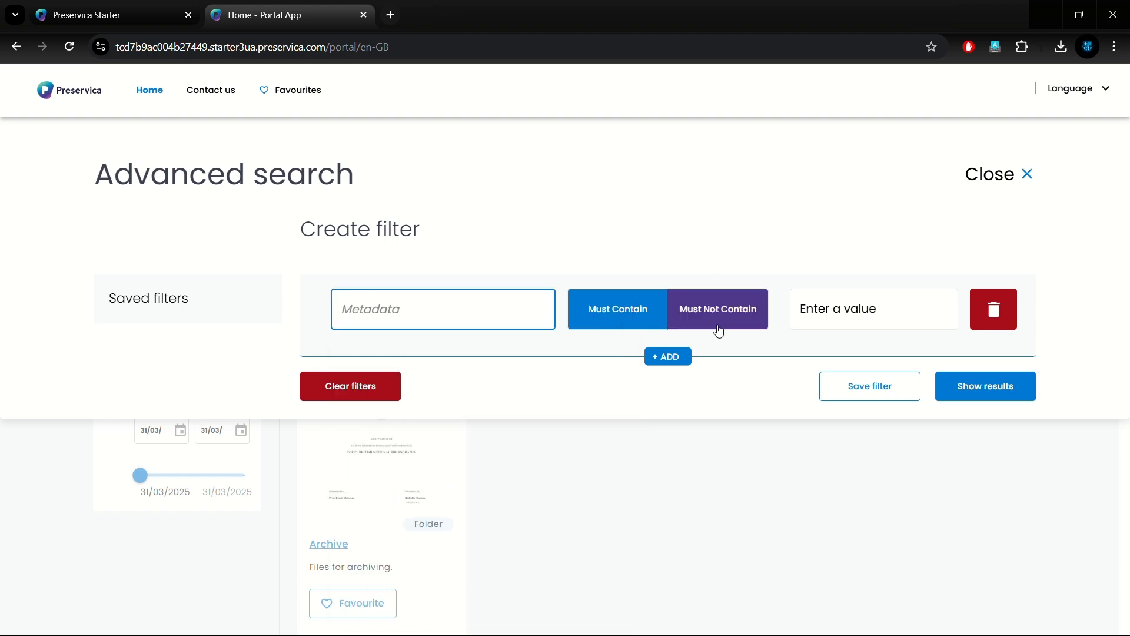
click(601, 318)
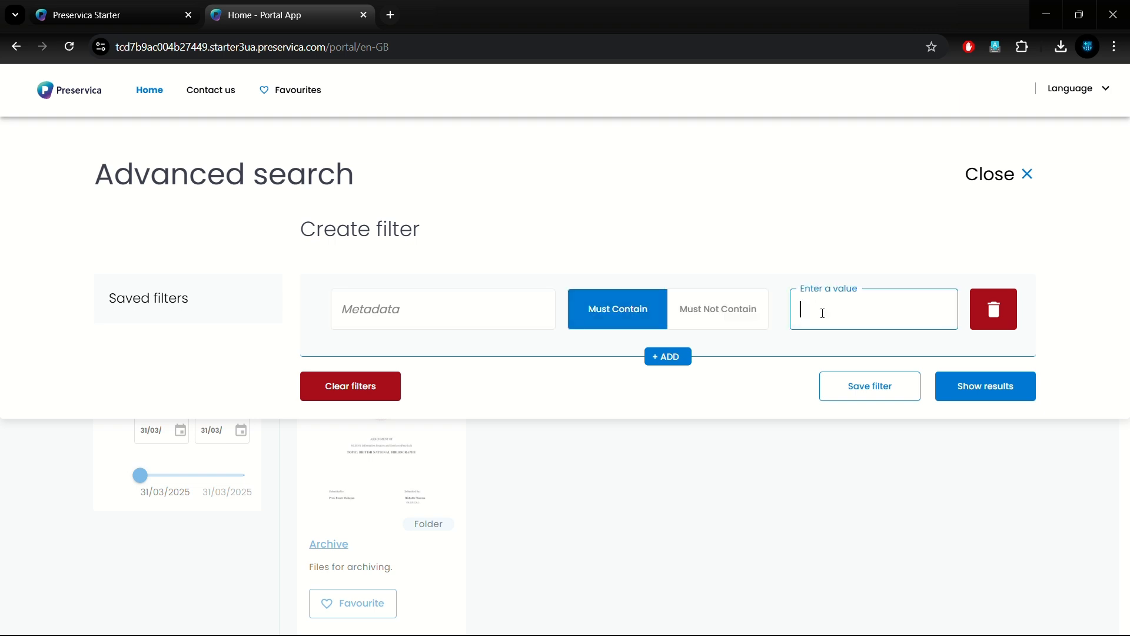
Create an advanced search filter where DC: Title must contain "library" and show its results.
click(429, 303)
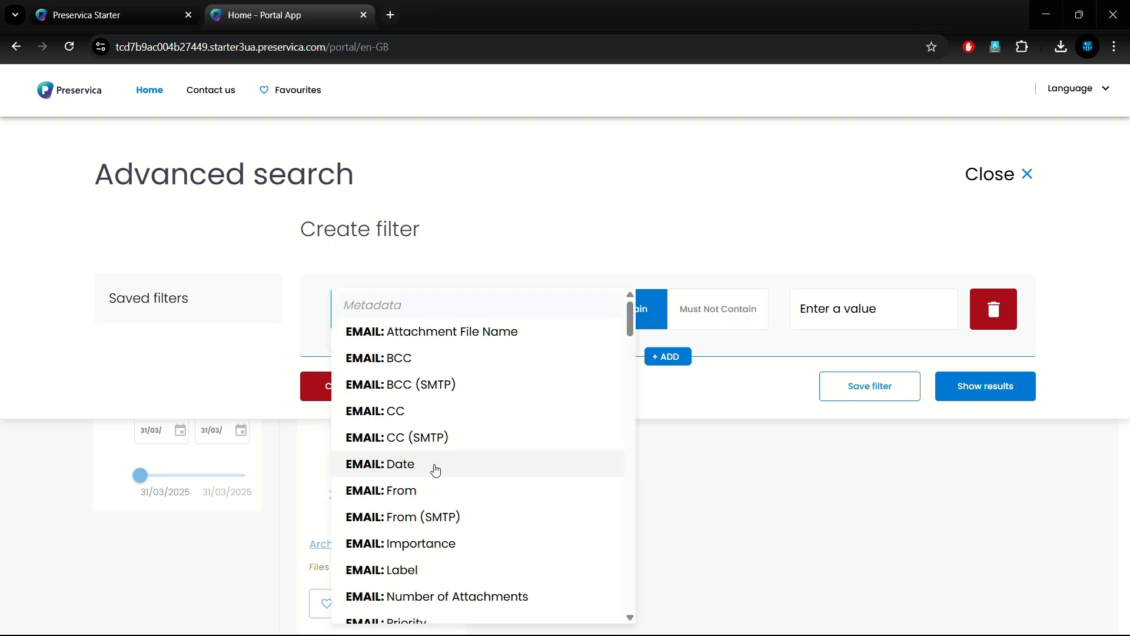
scroll(434, 469, down, 5)
scroll(480, 487, down, 10)
scroll(482, 490, up, 2)
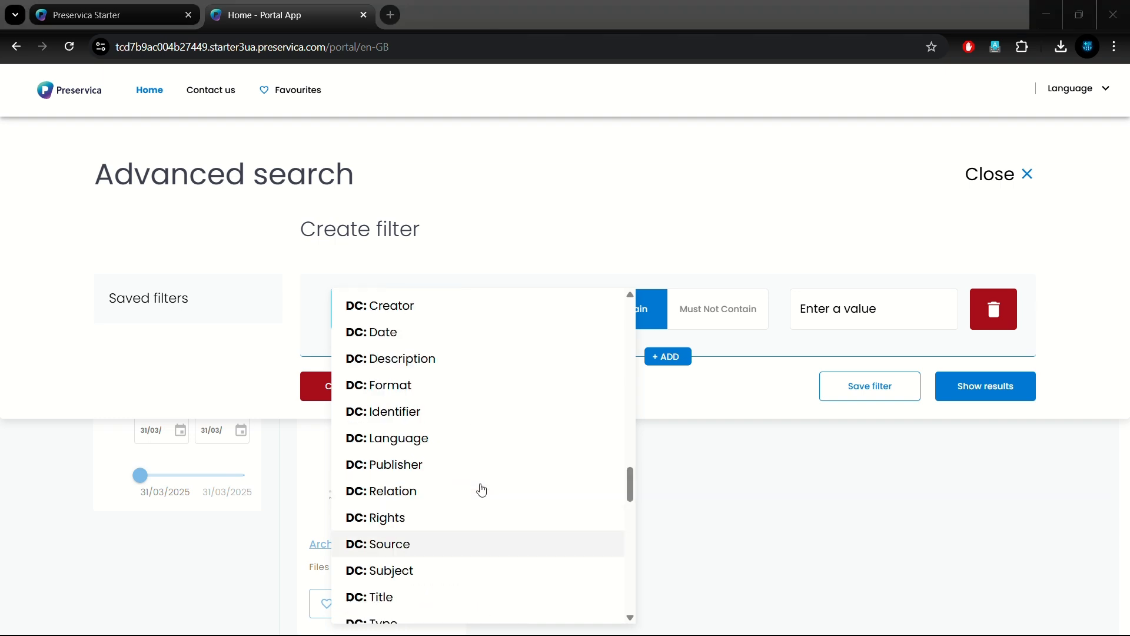
scroll(481, 490, down, 2)
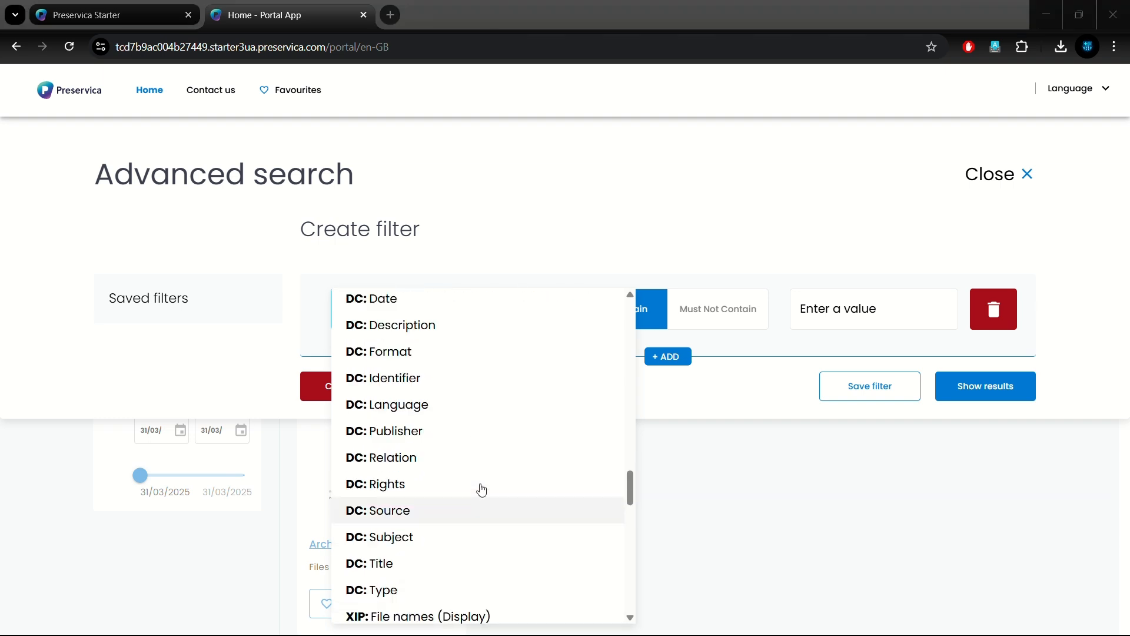
scroll(482, 490, down, 1)
click(411, 522)
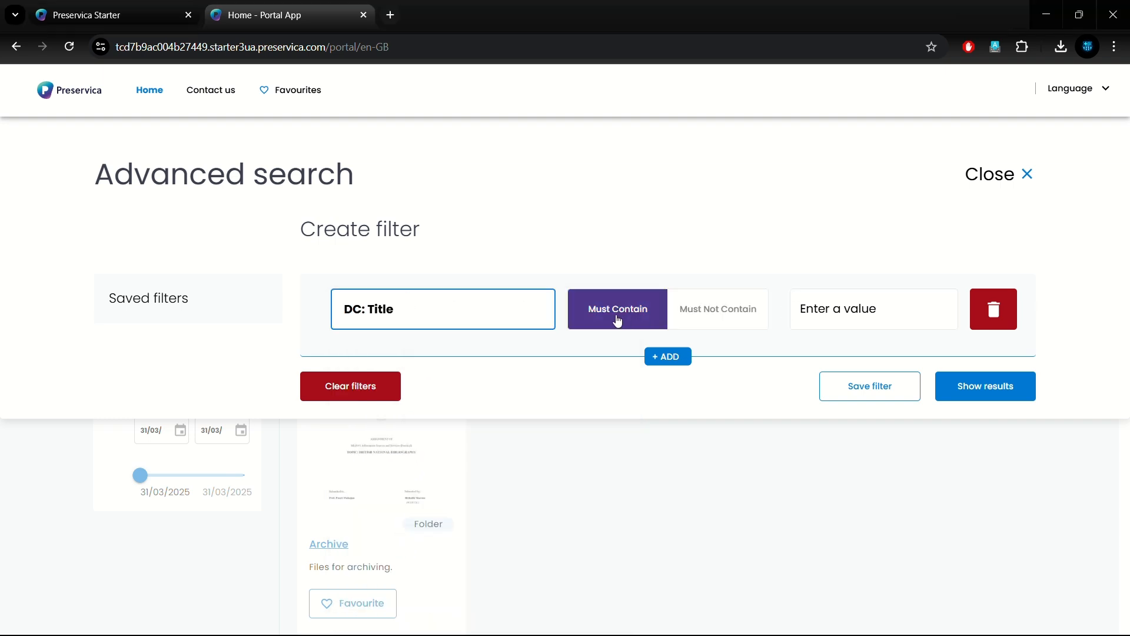
click(827, 310)
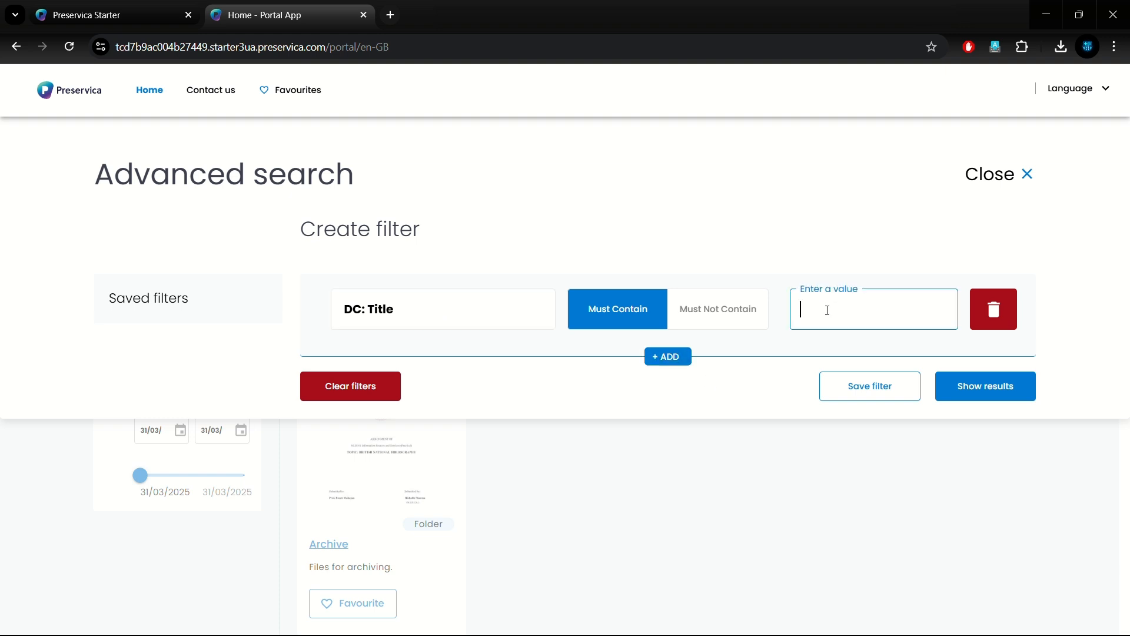
text(library)
click(999, 393)
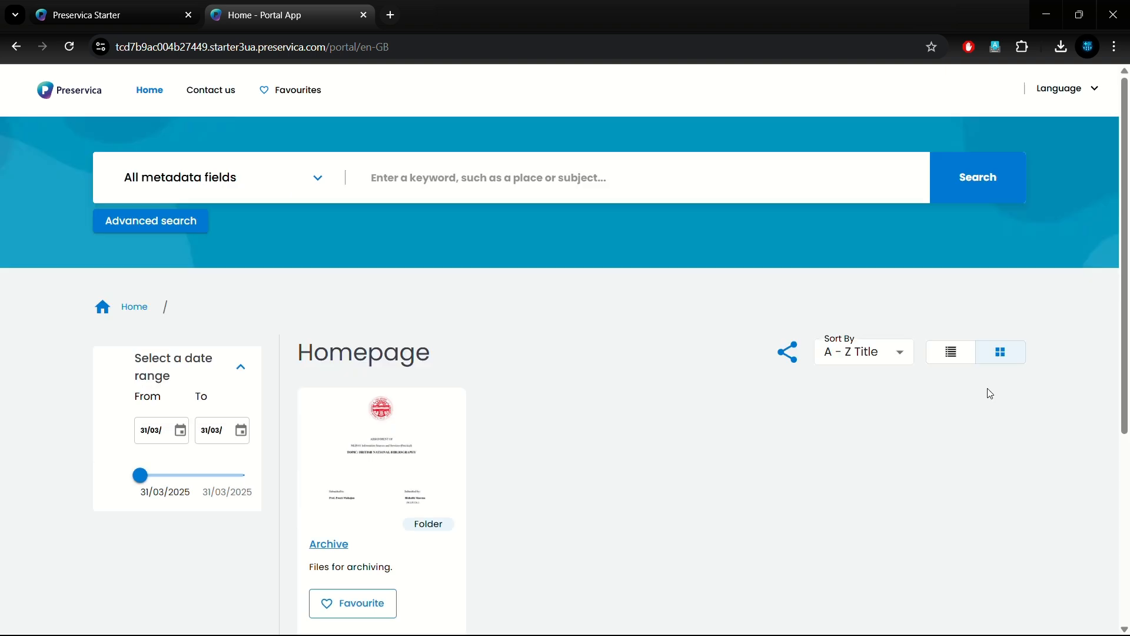
scroll(575, 455, down, 2)
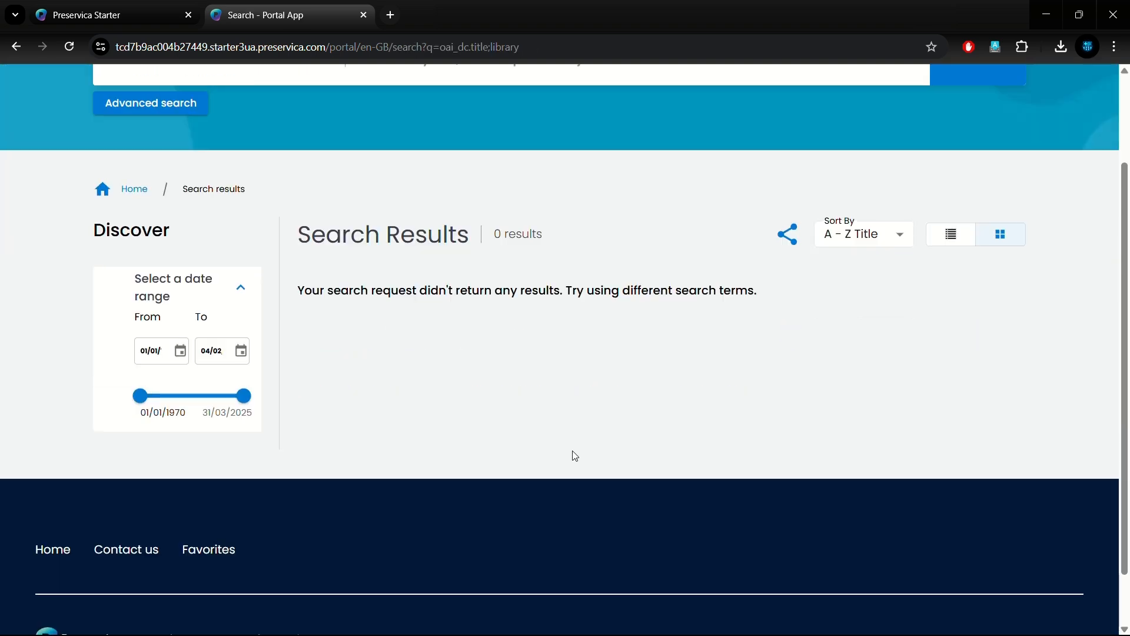
scroll(575, 456, up, 2)
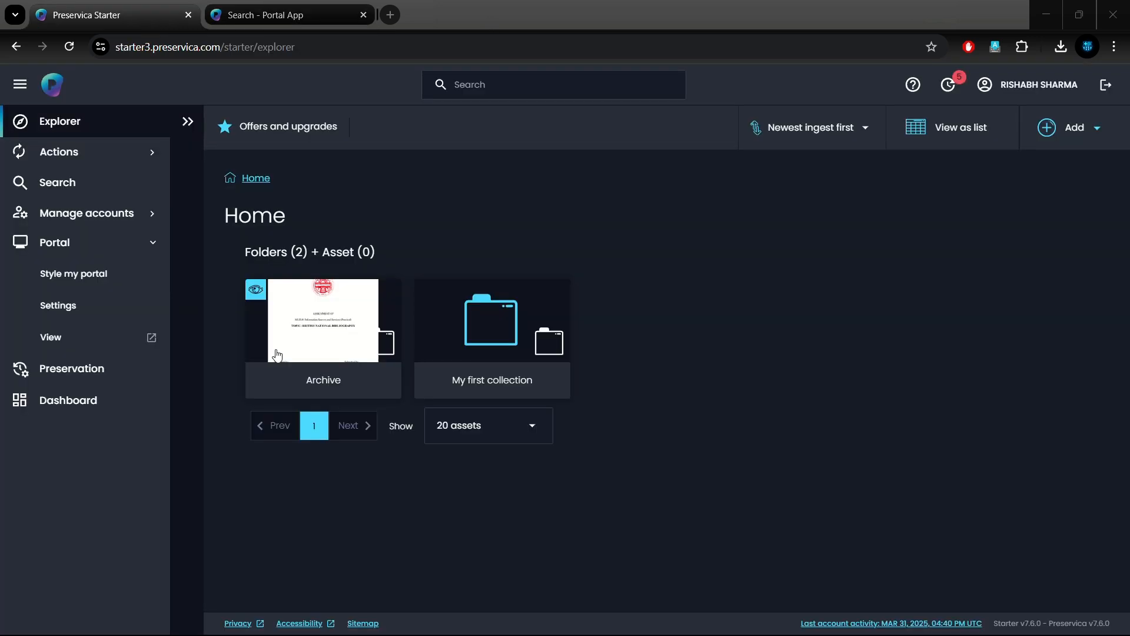
Switch back to the Preservica Starter explorer and open the Library_Leadership asset in the Archive folder.
click(320, 342)
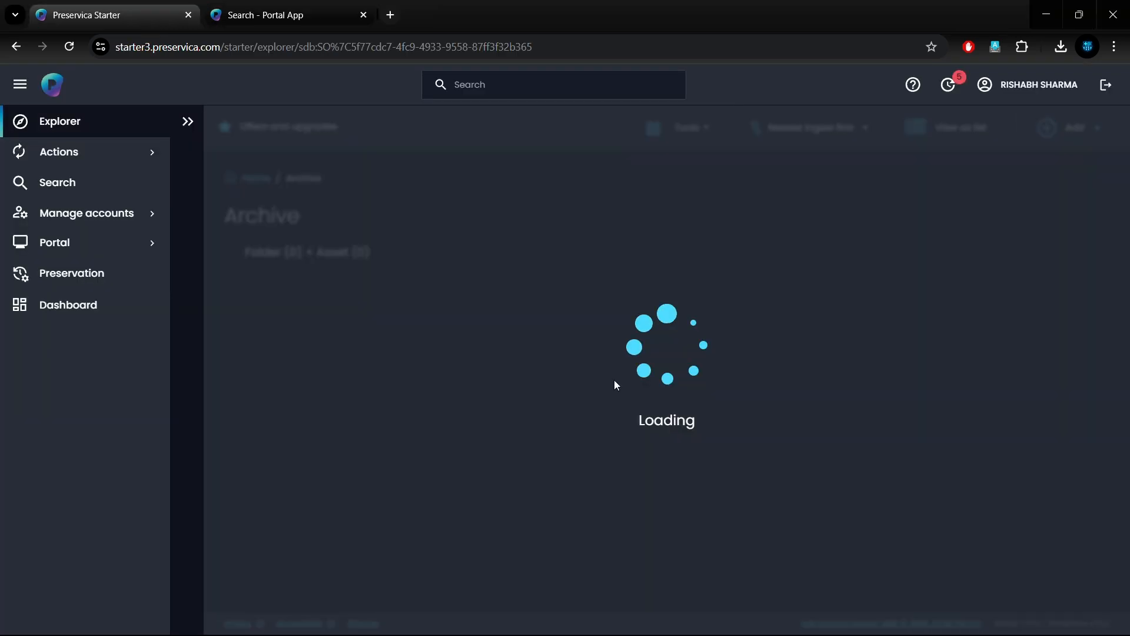
scroll(614, 383, down, 1)
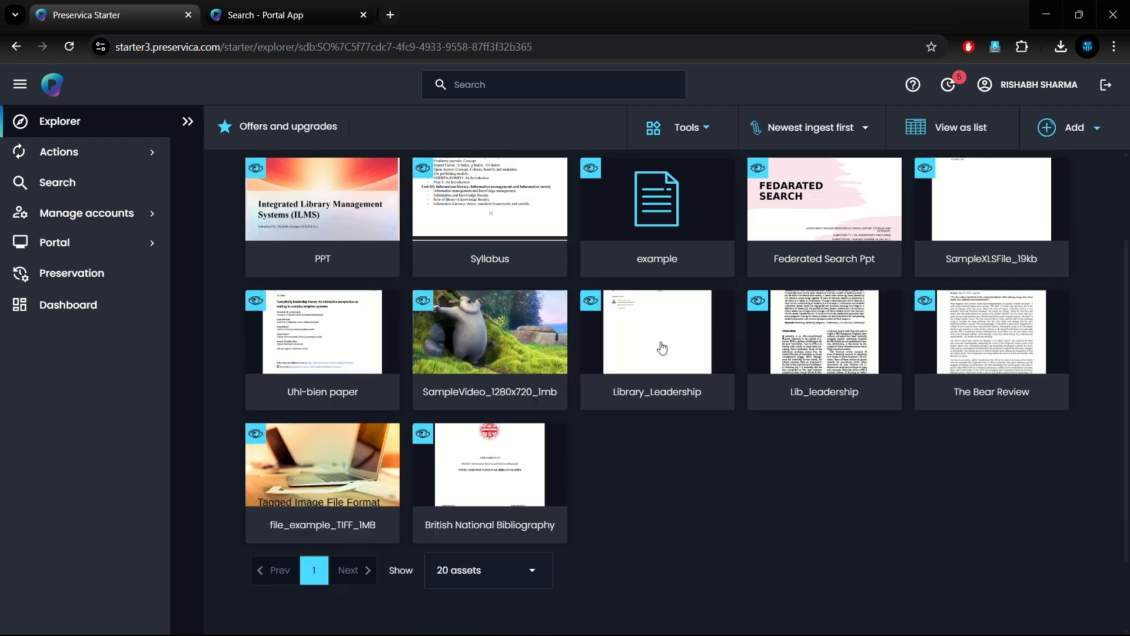
click(659, 345)
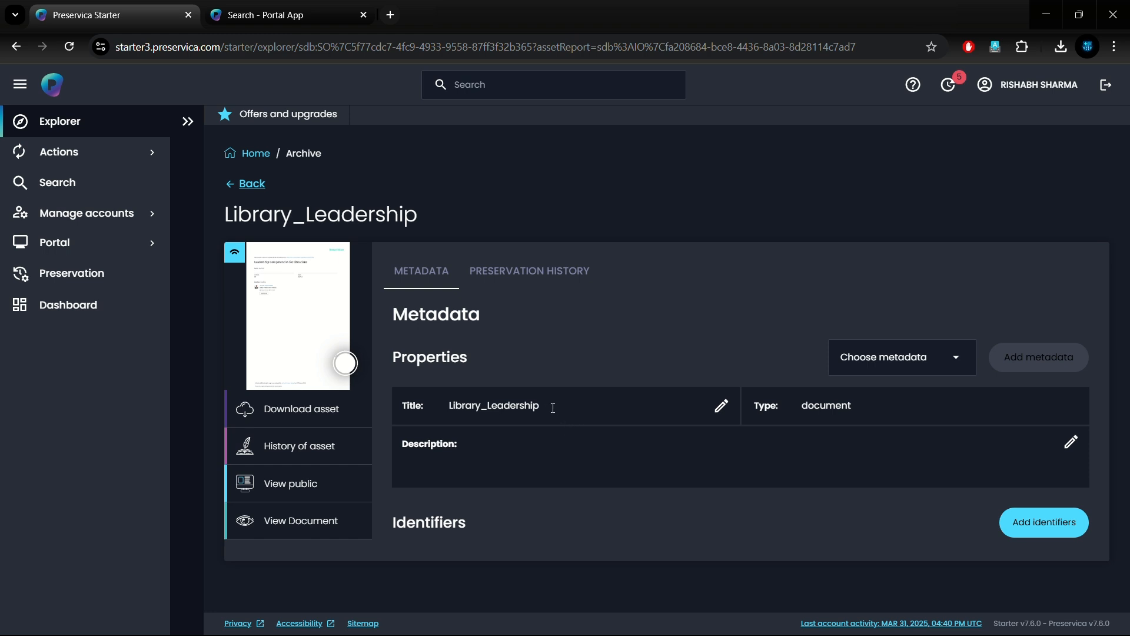
Change the asset's Title property to "Library Leadership" and save it.
click(721, 406)
key(BackSpace)
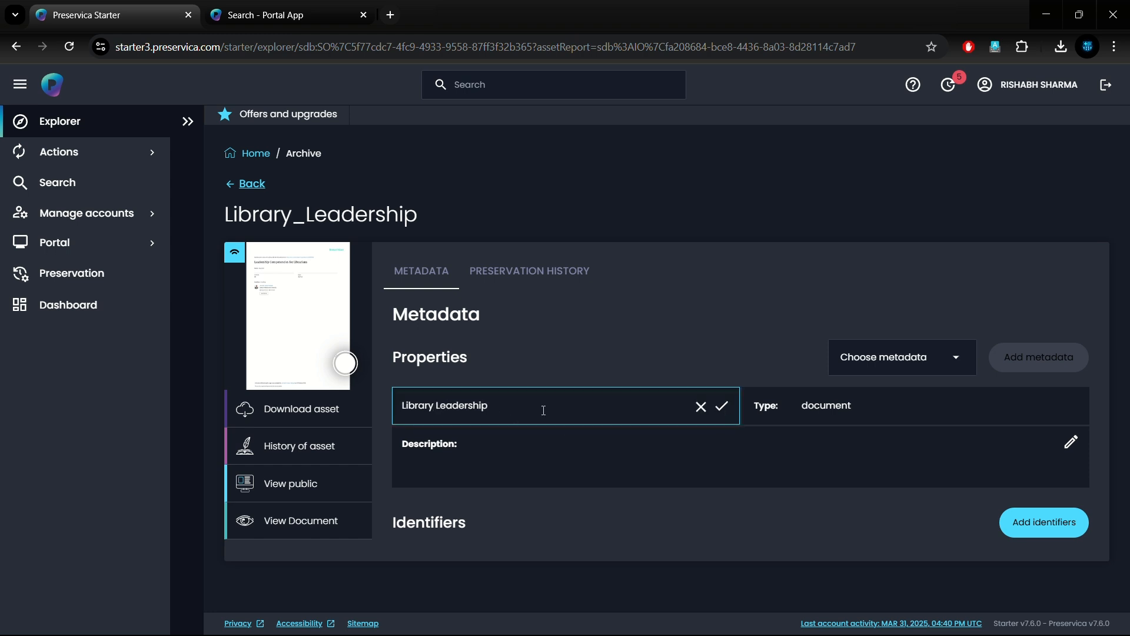
click(722, 407)
Add a DC Metadata Template to the asset and enter "Library Leadership" as its DC title.
click(960, 363)
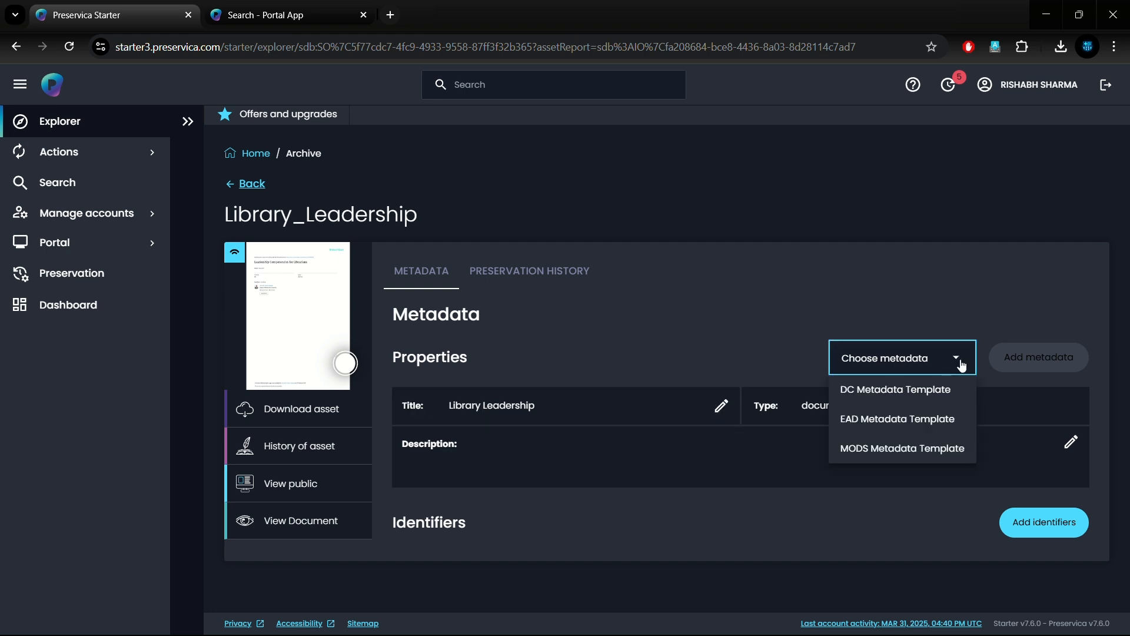
click(896, 389)
click(1001, 365)
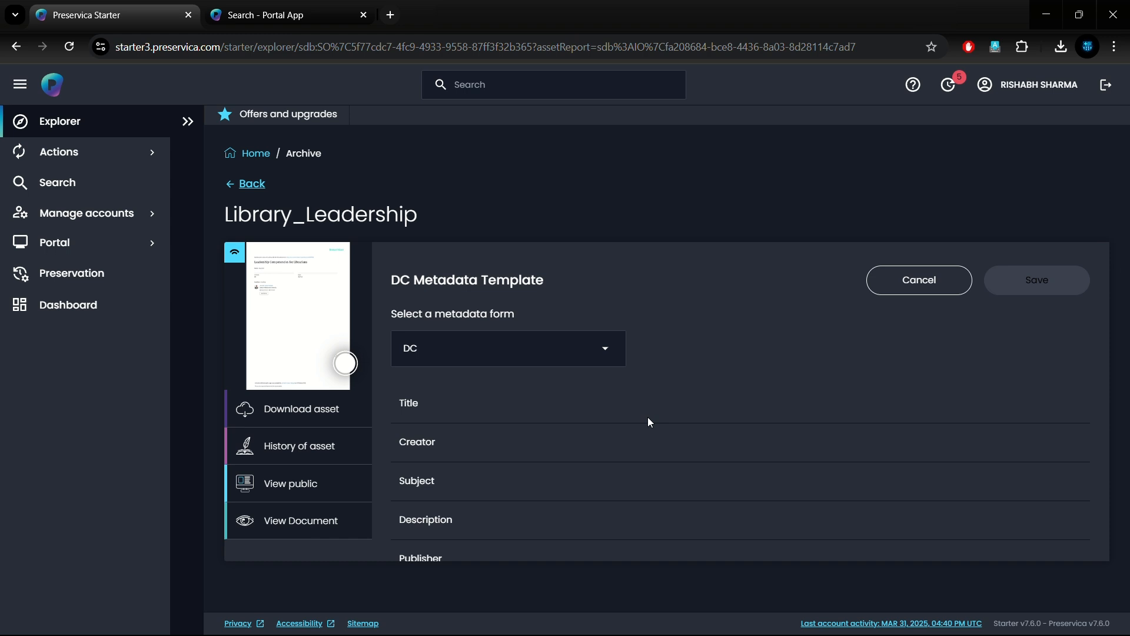
scroll(648, 417, down, 1)
scroll(636, 419, up, 1)
click(531, 403)
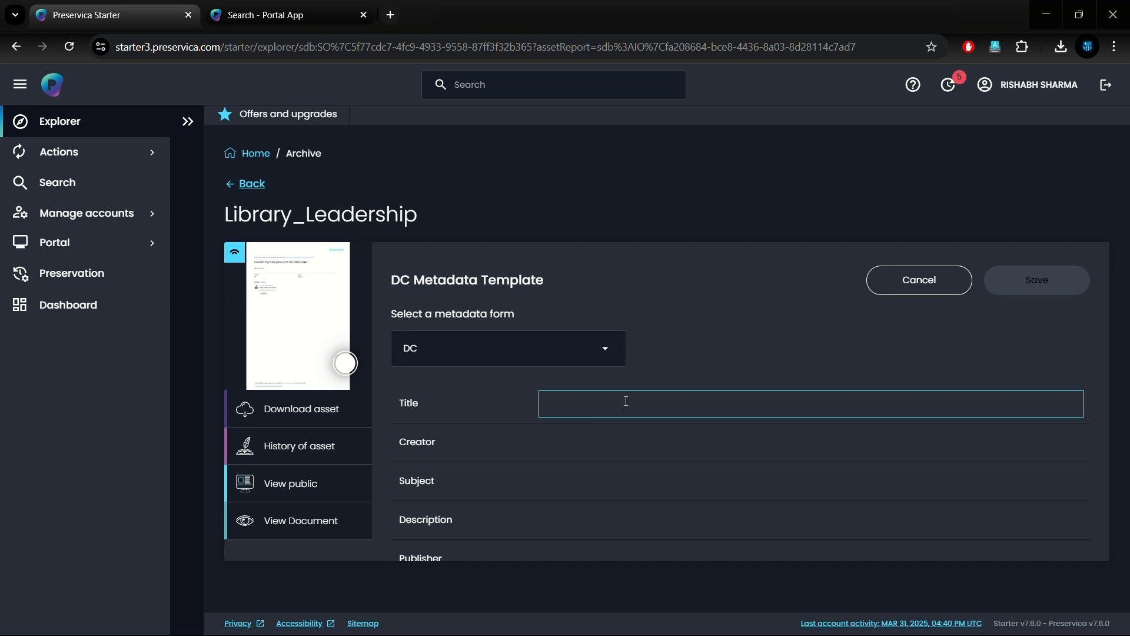
text(Library Lead)
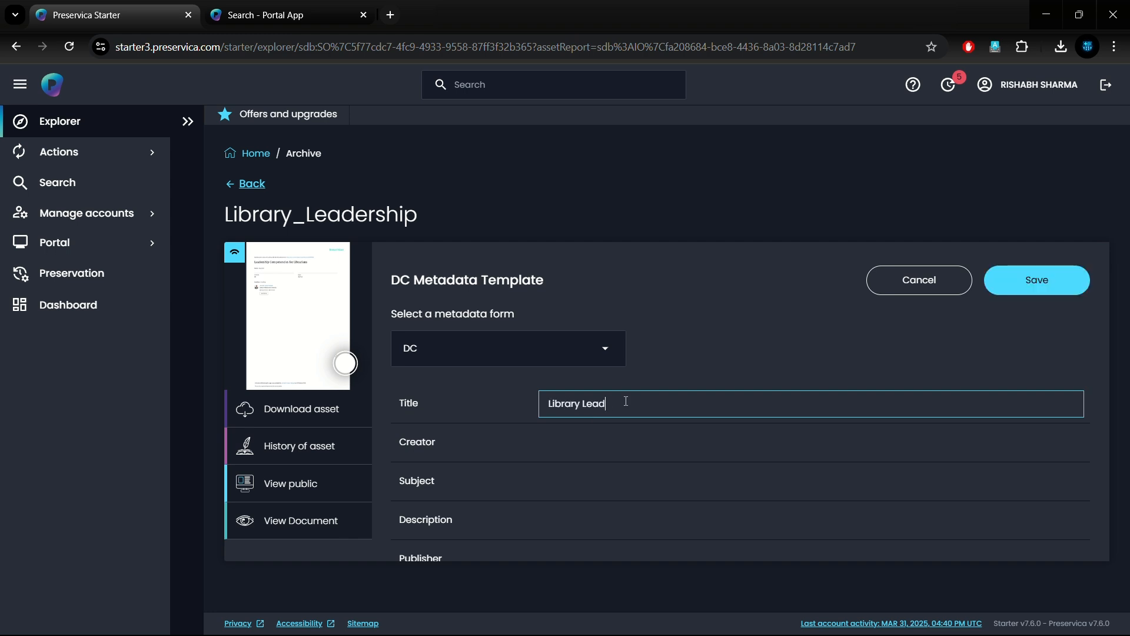
text(ership)
key(Tab)
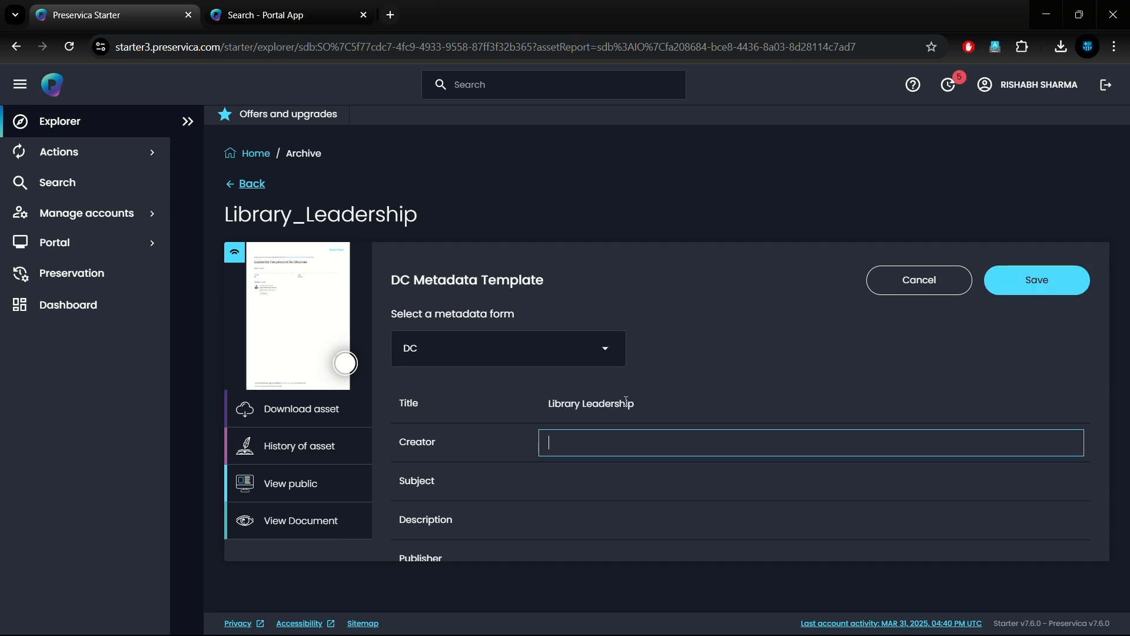
Look through the remaining DC fields and check the document's first page for its author, then close the document preview.
key(Tab)
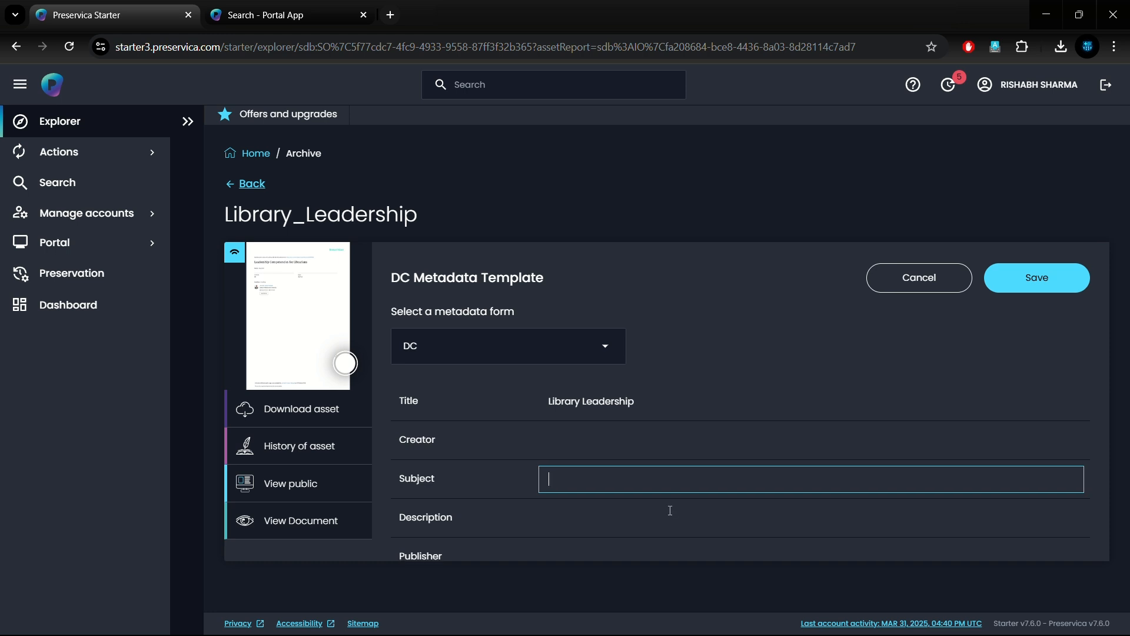
scroll(668, 509, down, 5)
scroll(669, 510, down, 1)
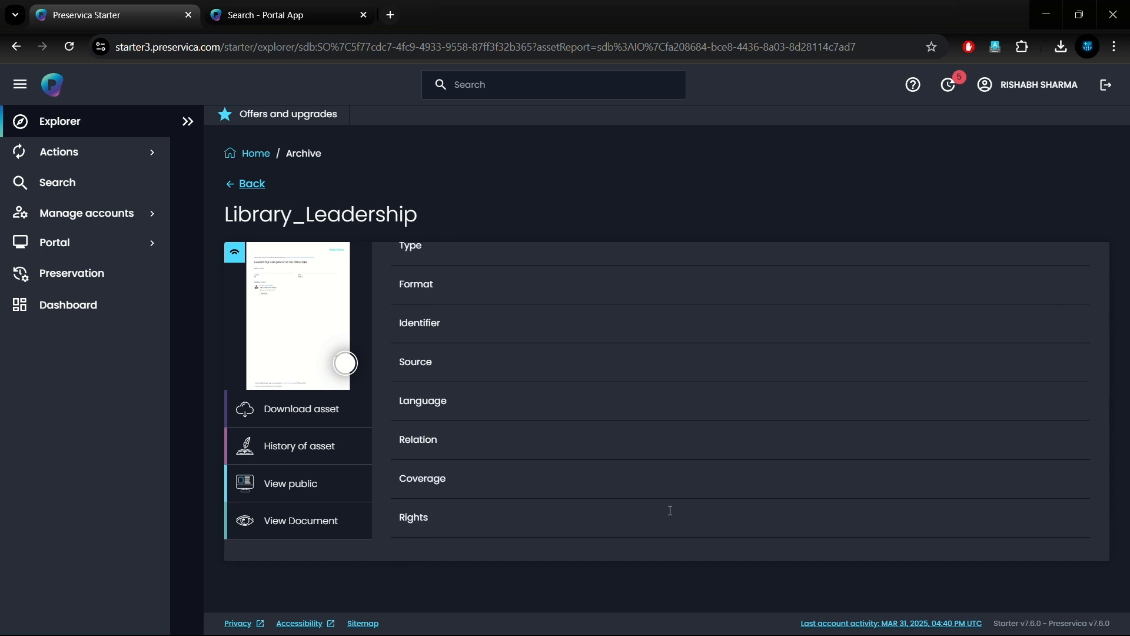
scroll(669, 510, up, 6)
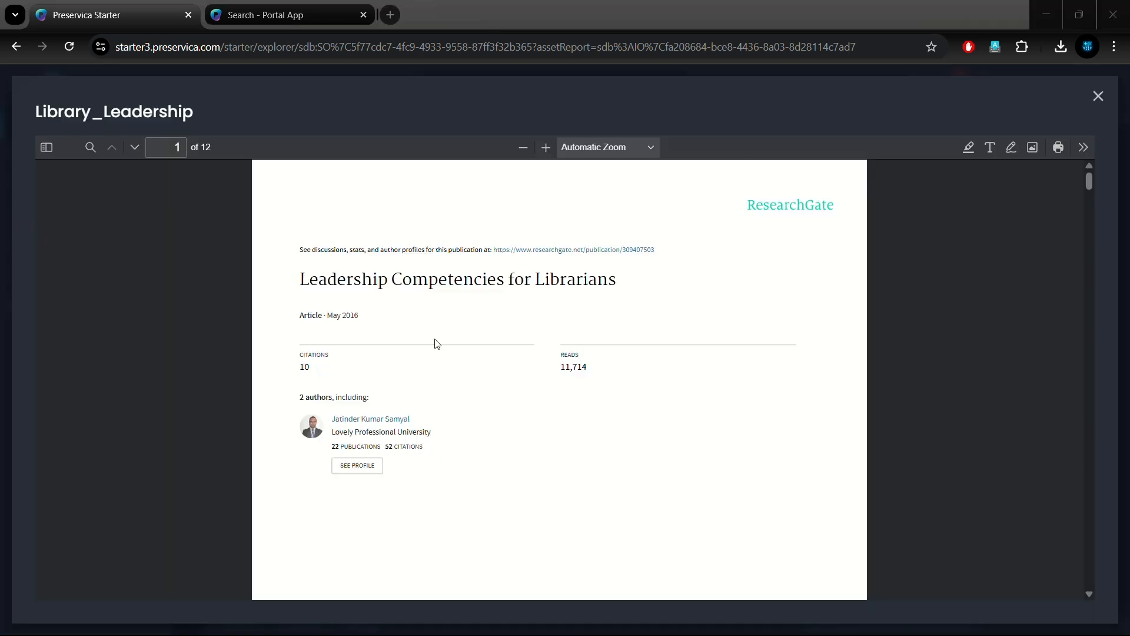
scroll(433, 345, down, 1)
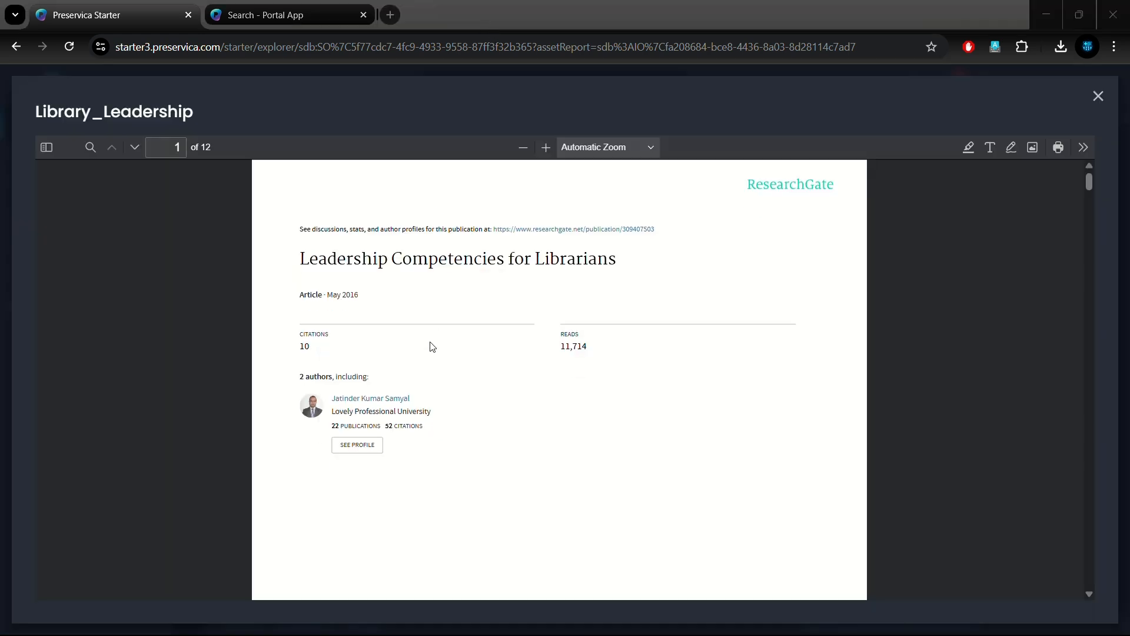
scroll(571, 422, down, 4)
scroll(572, 423, up, 5)
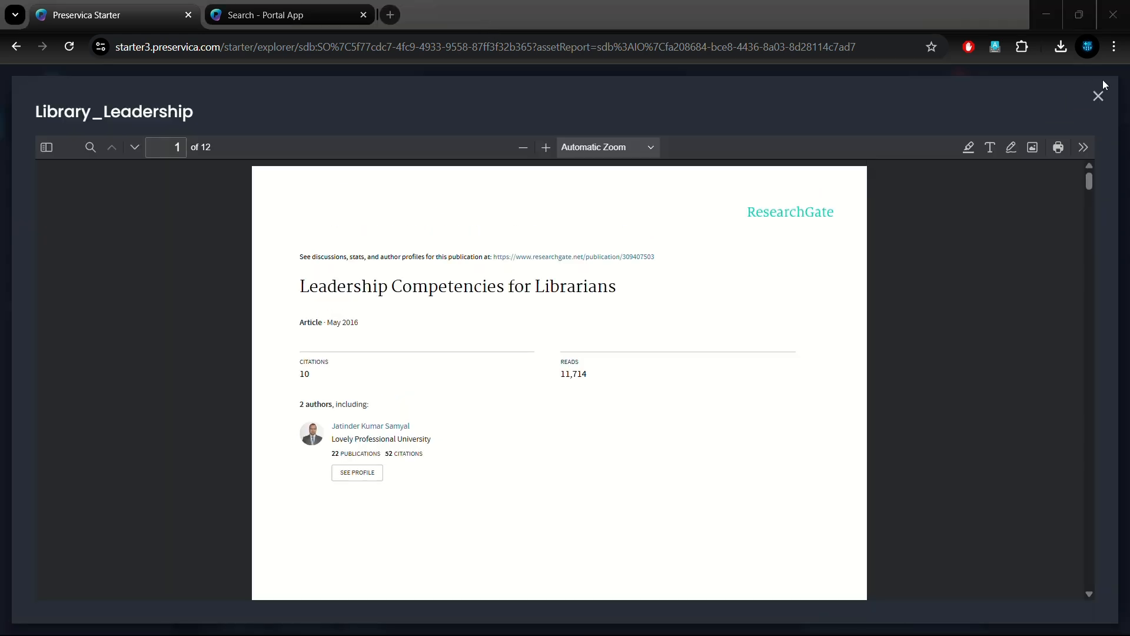
click(1099, 96)
Enter the author's name as Creator and "Library science" as Subject, and save the DC metadata.
scroll(569, 503, down, 2)
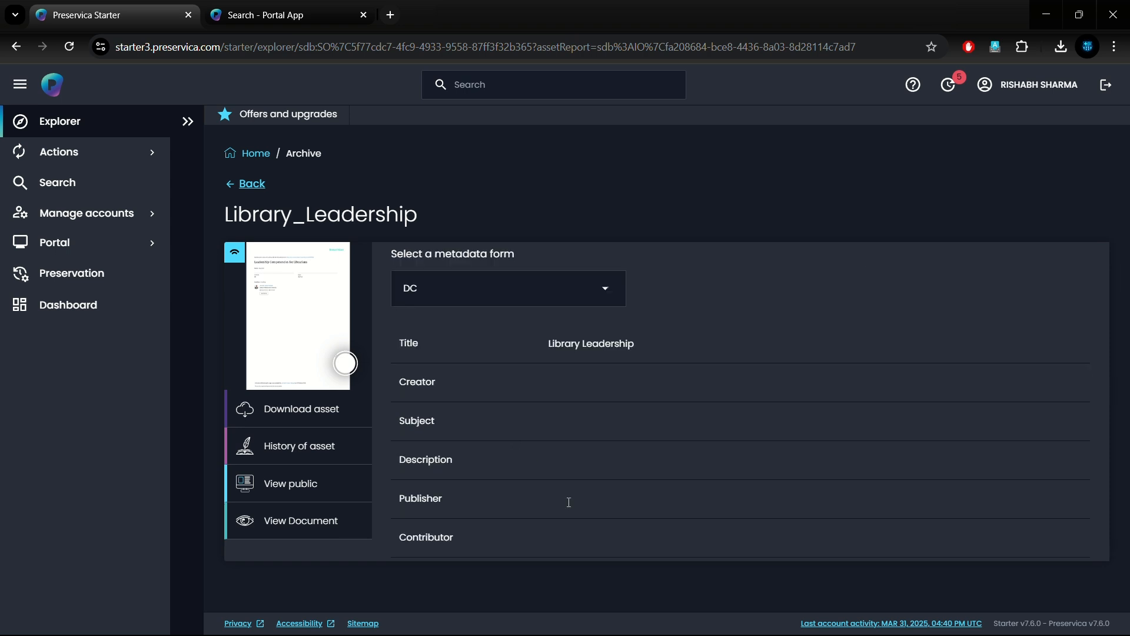
click(564, 309)
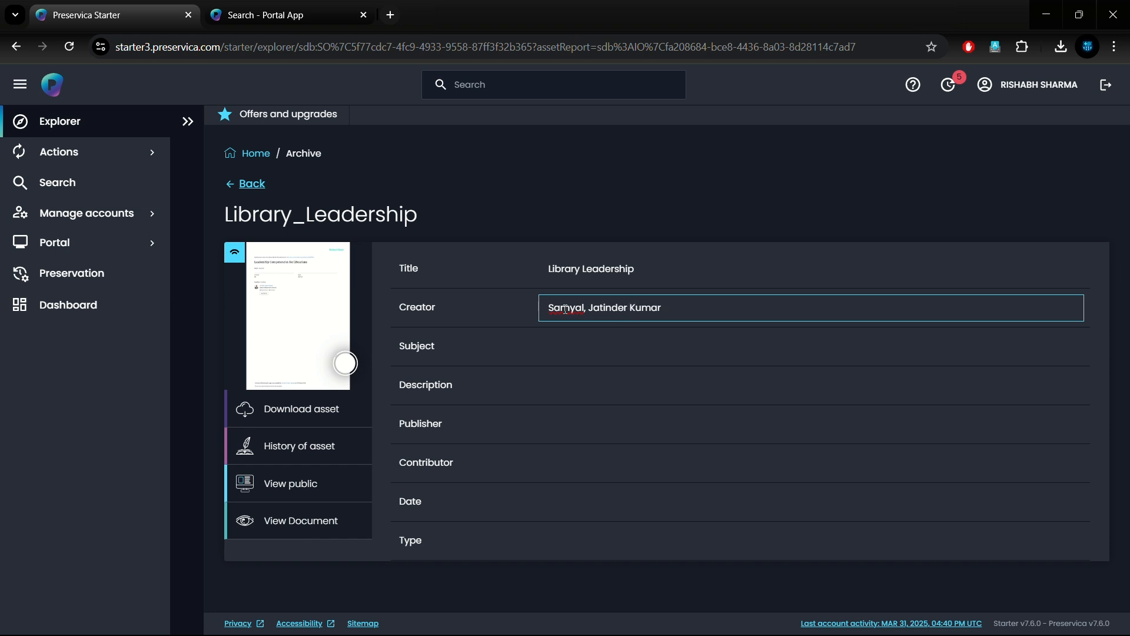
click(608, 346)
text(Library)
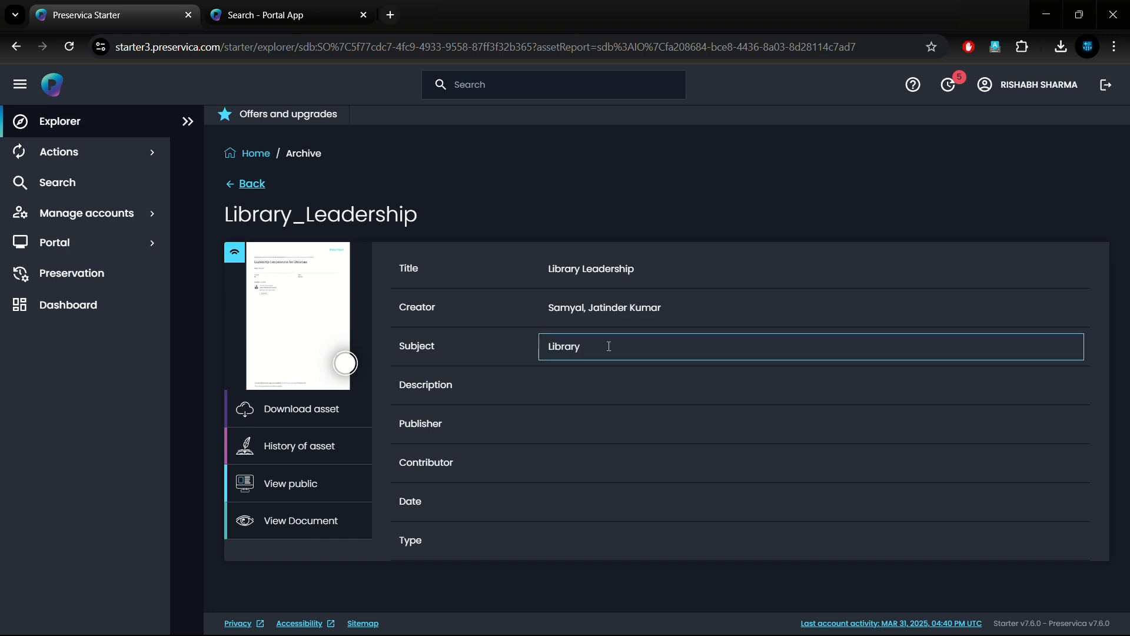
text( science)
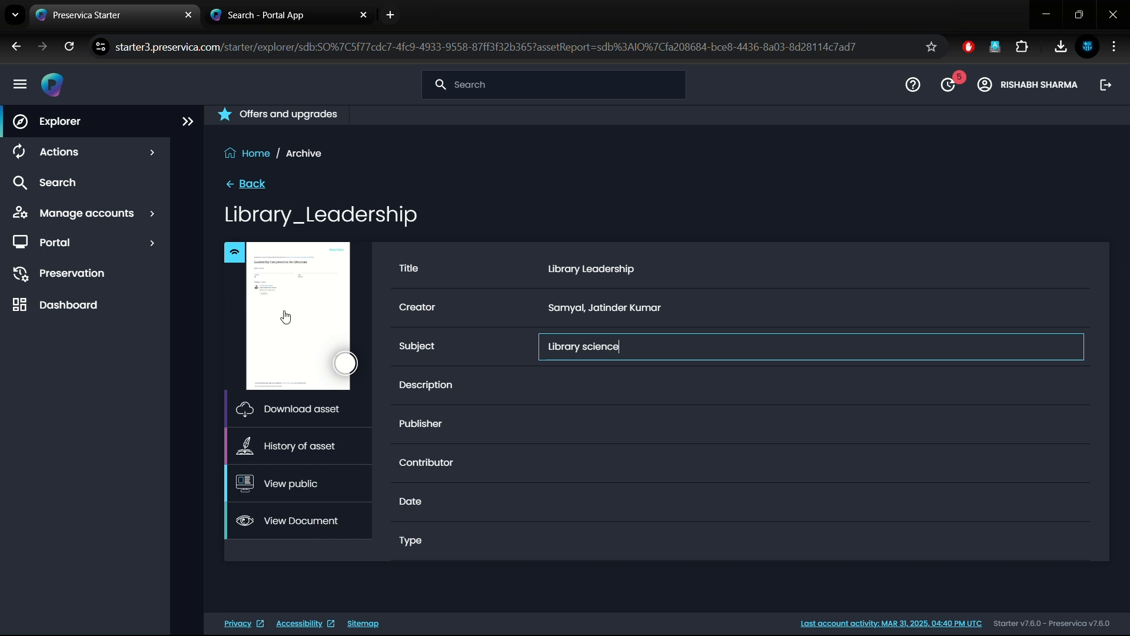
scroll(638, 398, up, 2)
click(1041, 281)
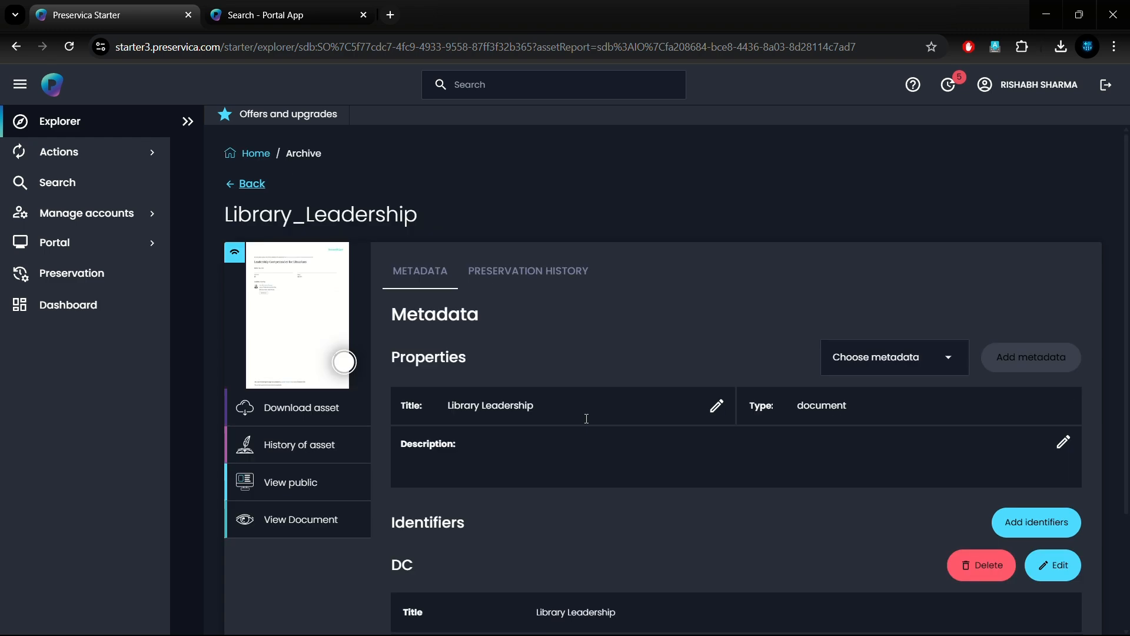
Switch to the public portal and rerun the advanced search where DC: Title must contain "library".
click(257, 16)
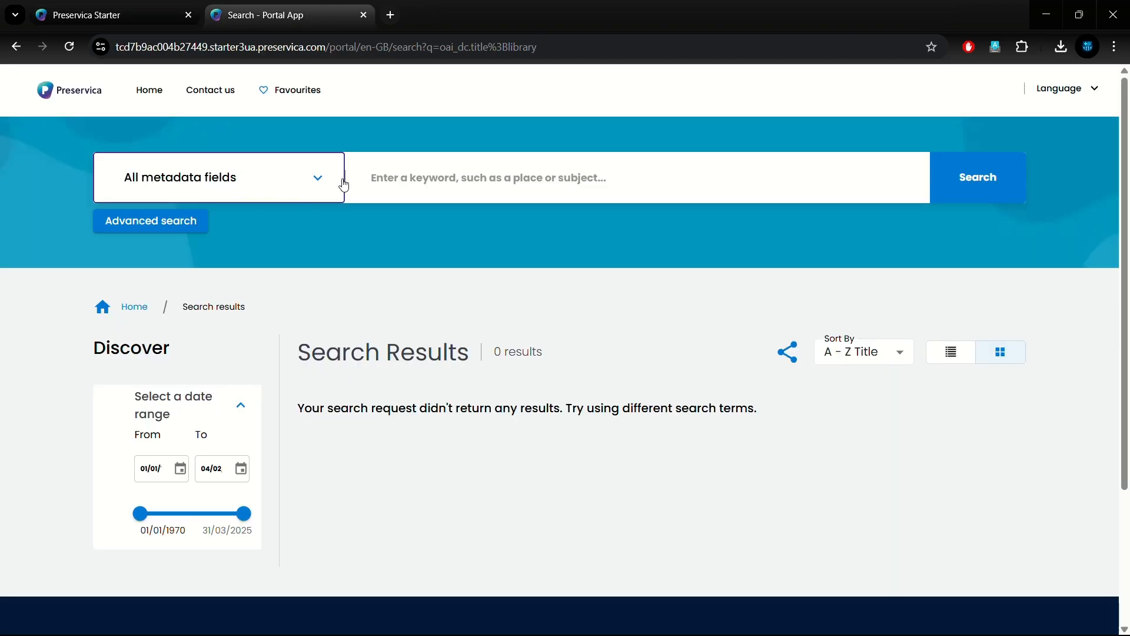
click(189, 221)
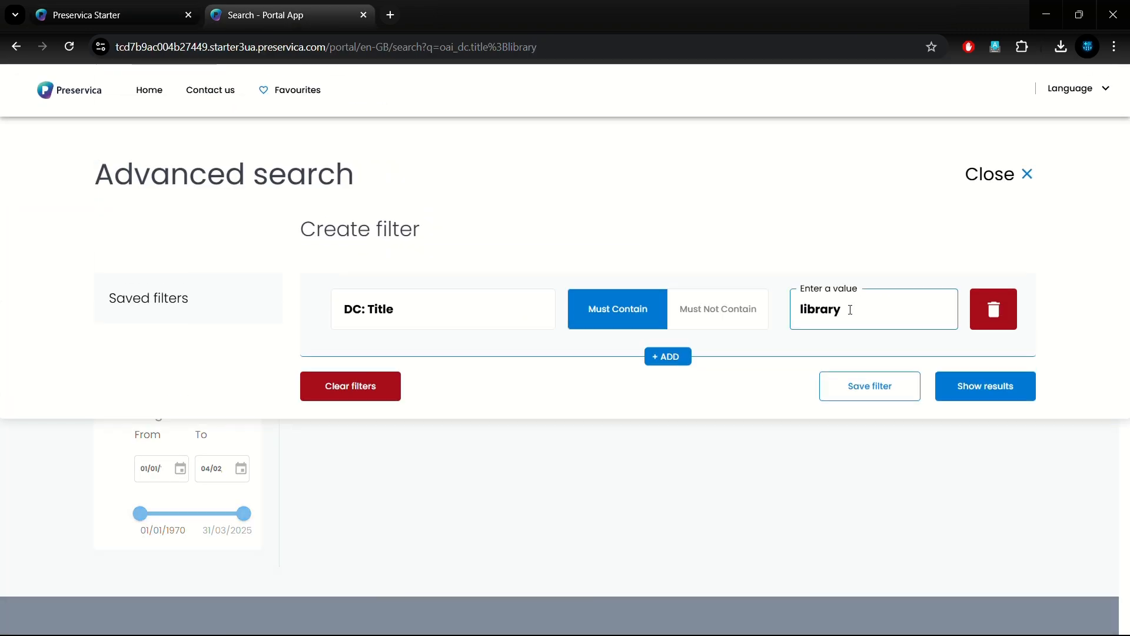
click(1001, 387)
scroll(660, 386, down, 3)
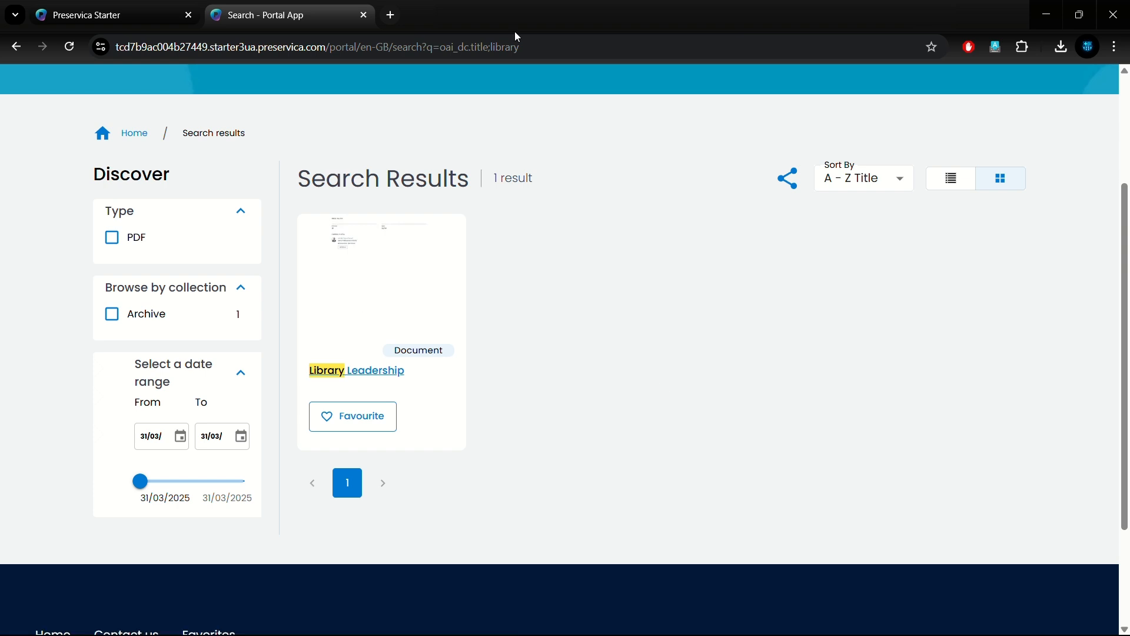
Open the Library Leadership search result and review its DC metadata beside the document.
click(385, 282)
scroll(385, 426, down, 5)
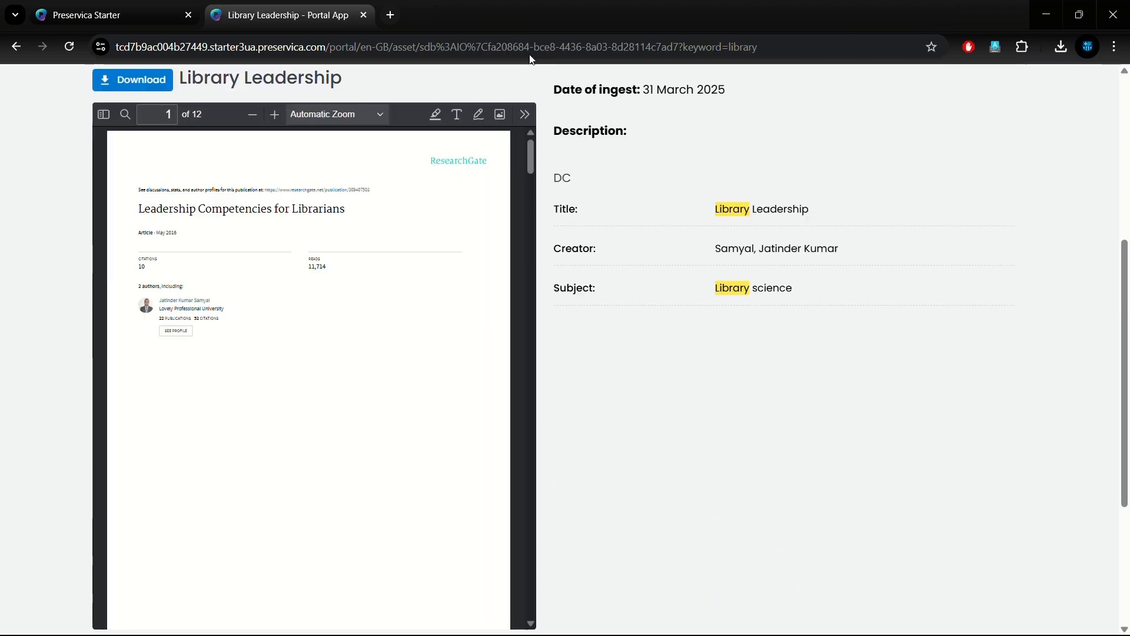
scroll(677, 253, down, 1)
scroll(651, 235, up, 5)
Return to Preservica Starter, upload file-sample_100kB as a single file to the Archive folder and check its browser upload and preserving progress.
key(ctrl+shift+Tab)
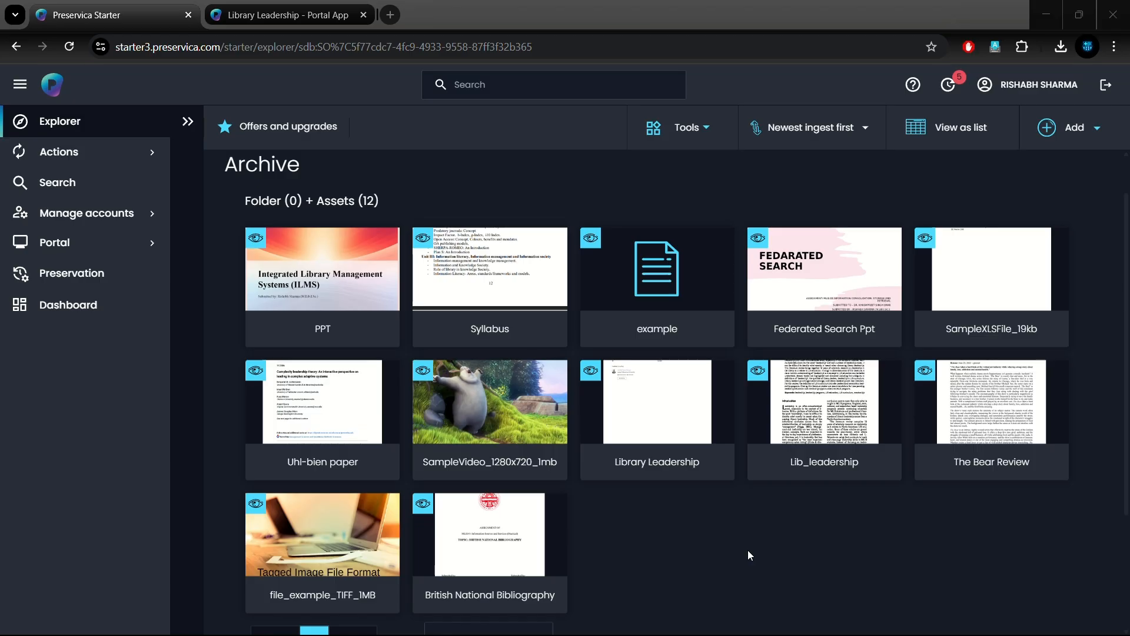
scroll(748, 550, down, 2)
scroll(747, 550, up, 3)
scroll(1065, 282, down, 2)
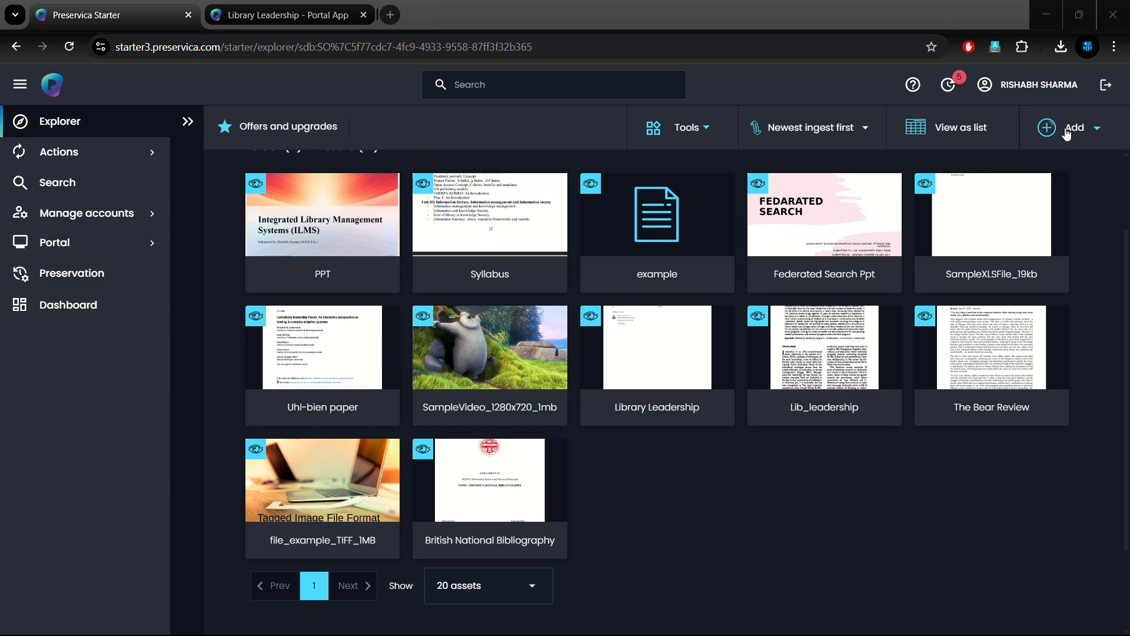
click(1046, 131)
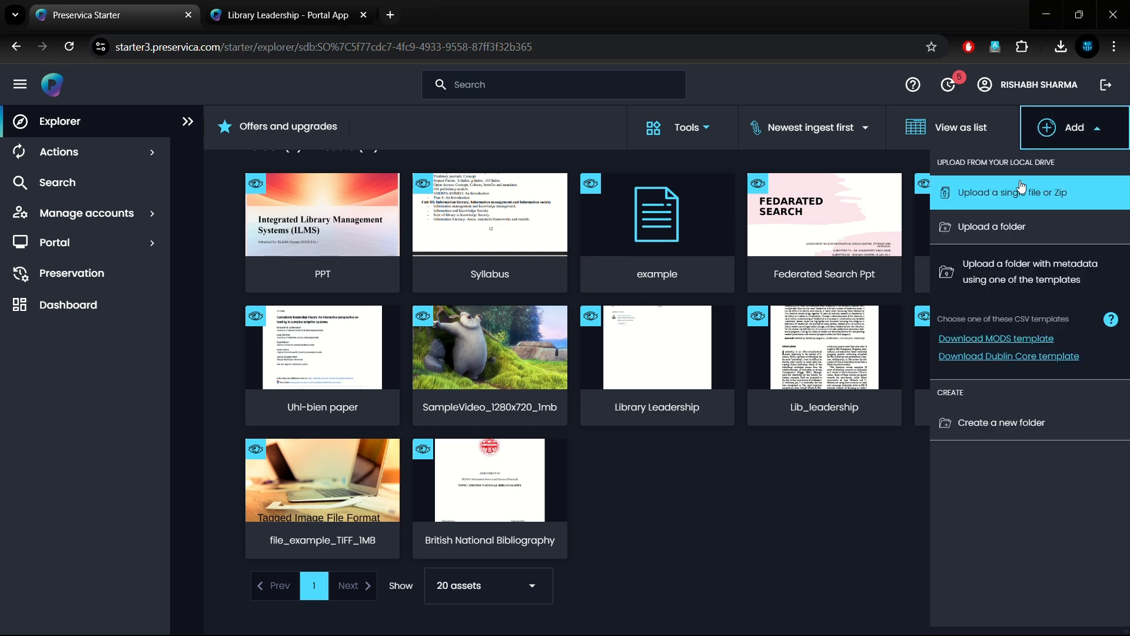
click(1020, 188)
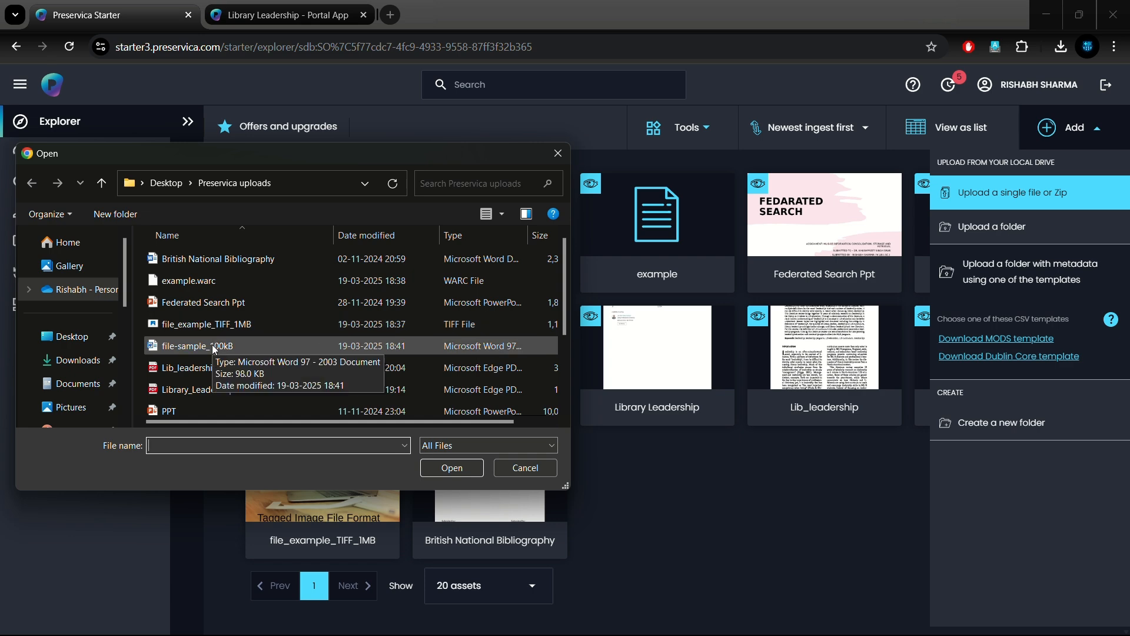
click(215, 347)
click(452, 468)
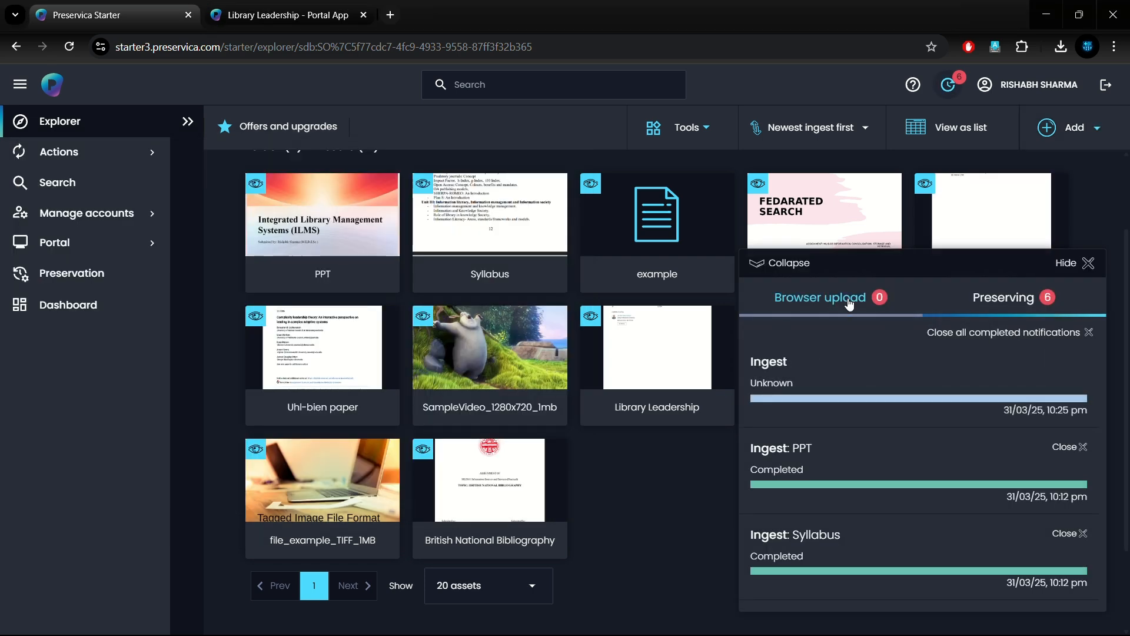
click(820, 297)
click(995, 299)
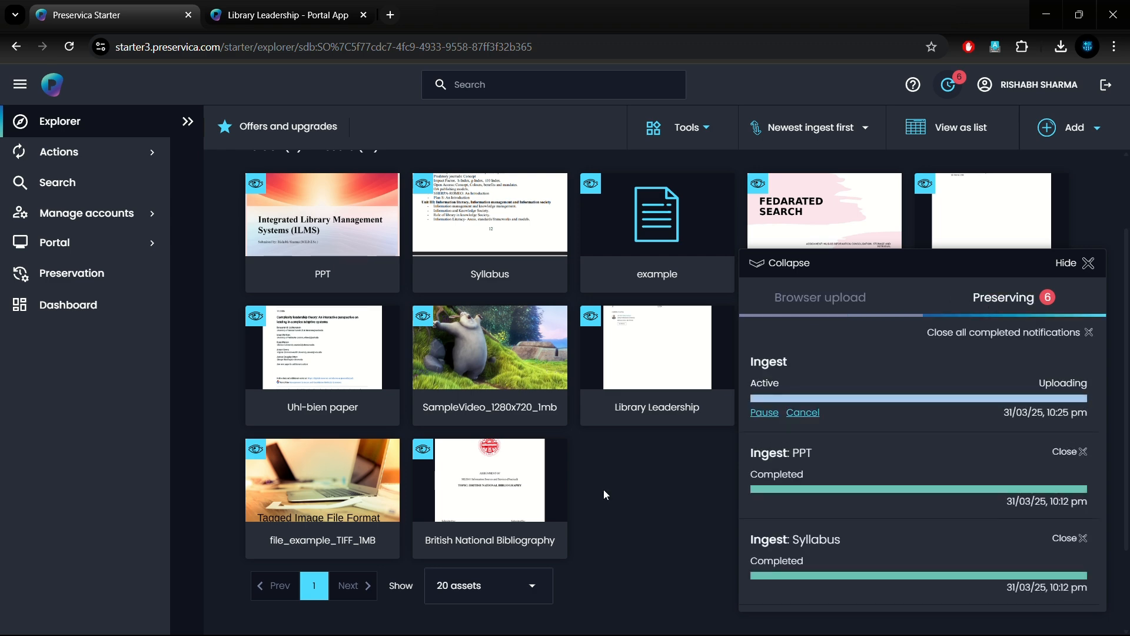
Review the preservation and access file formats in file-sample_100kB's preservation history and preview the document.
scroll(602, 490, down, 3)
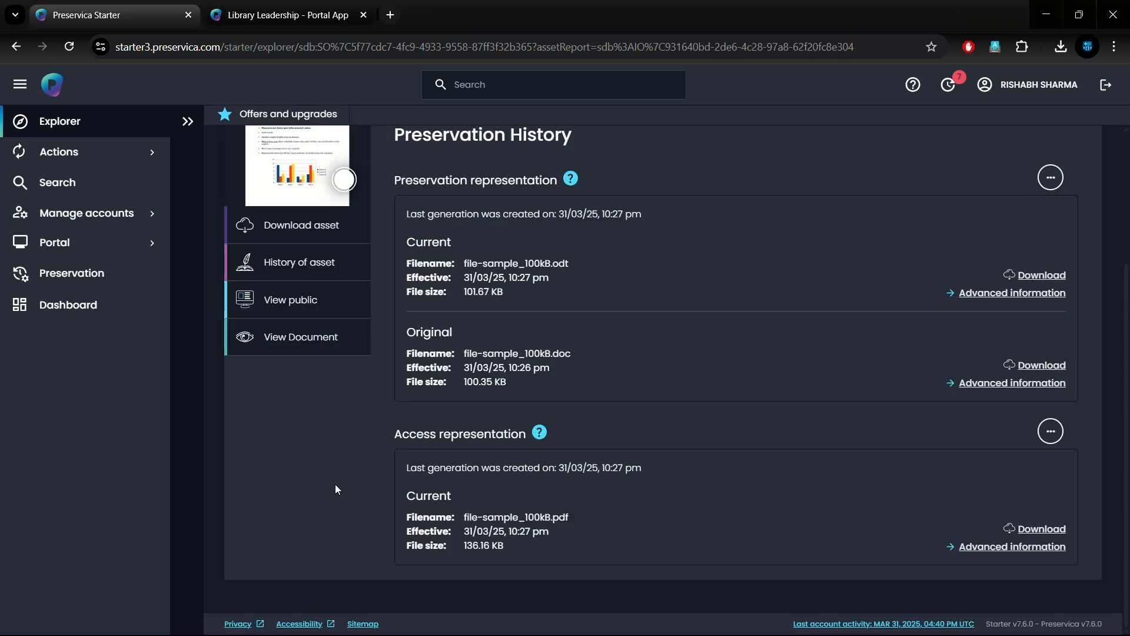
scroll(335, 488, up, 3)
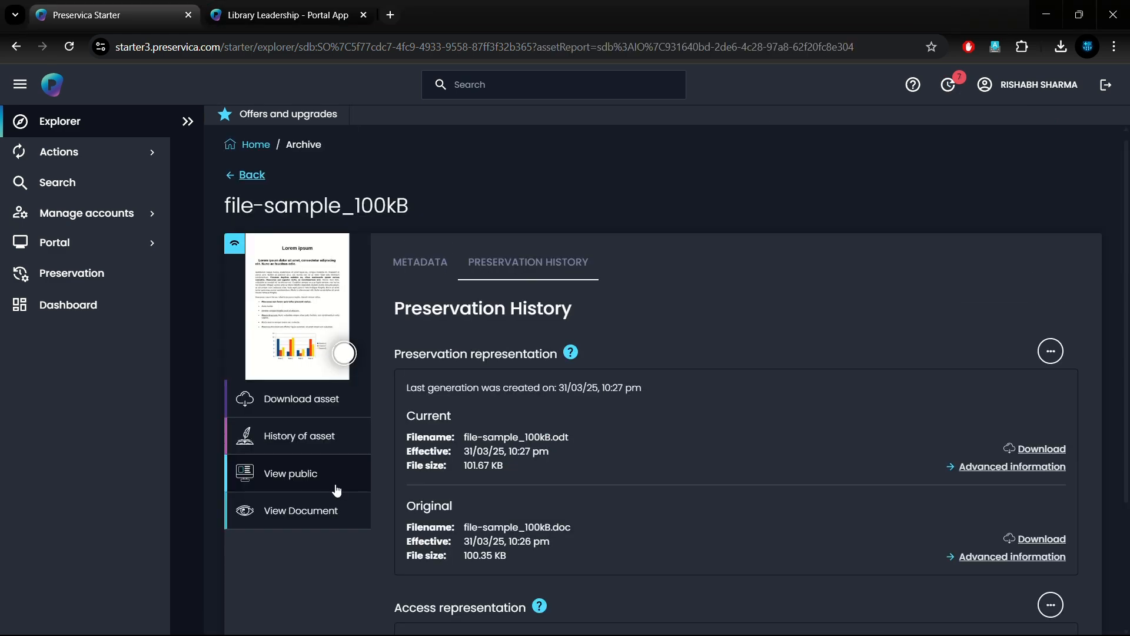
click(333, 509)
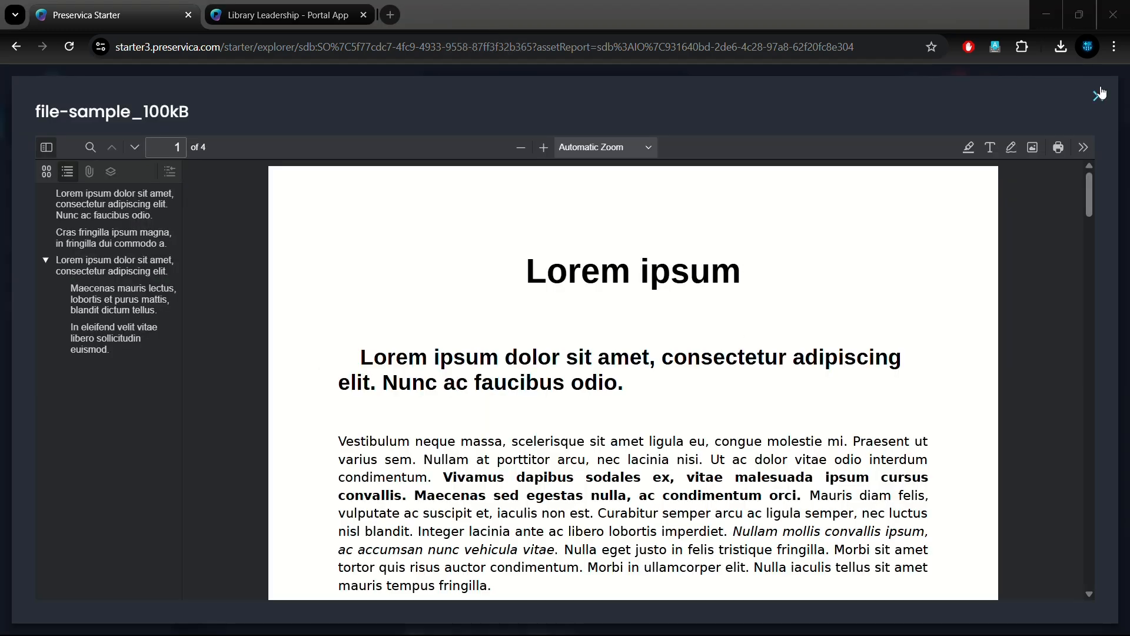
click(1098, 96)
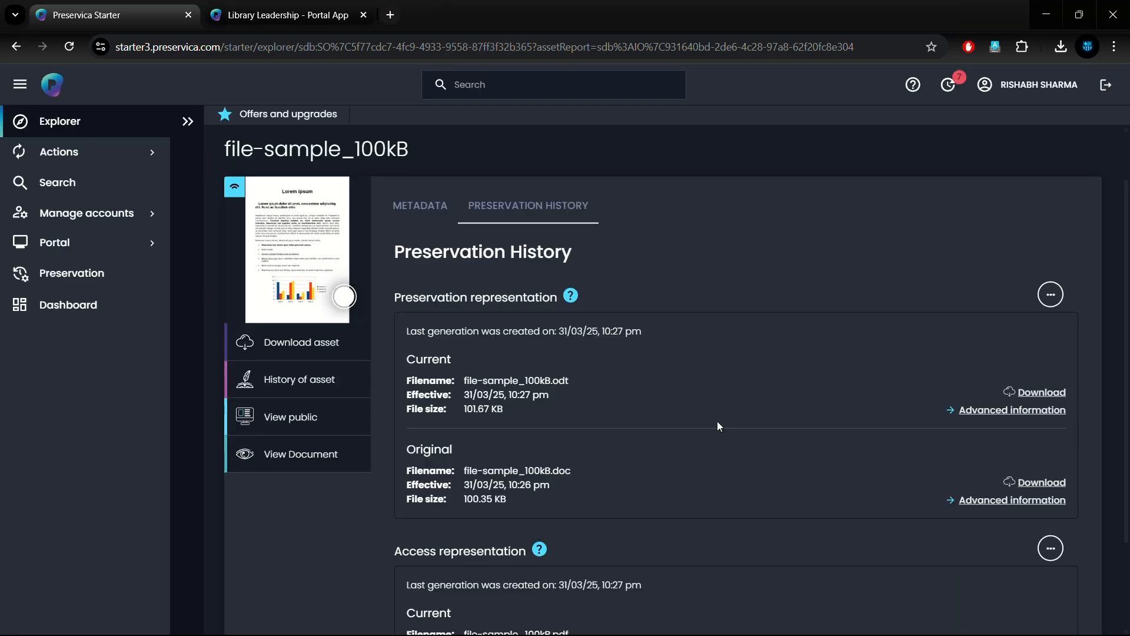
scroll(717, 422, down, 1)
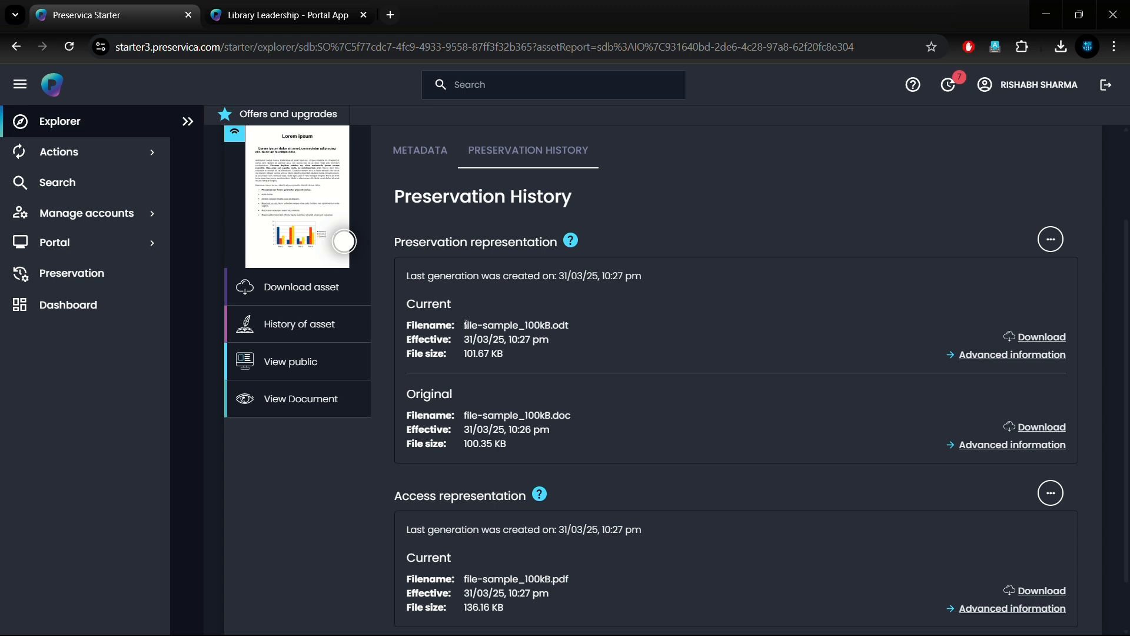
drag(465, 325, 582, 327)
scroll(547, 468, down, 1)
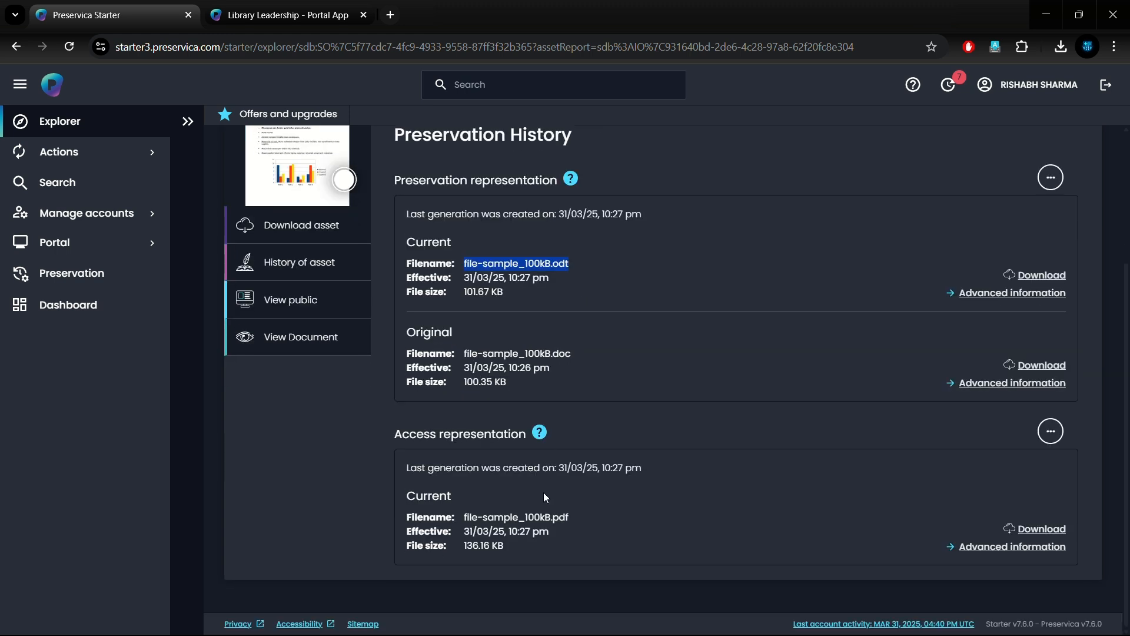
Open the file-sample_100kB document from its thumbnail, read through its pages and close the preview.
click(296, 167)
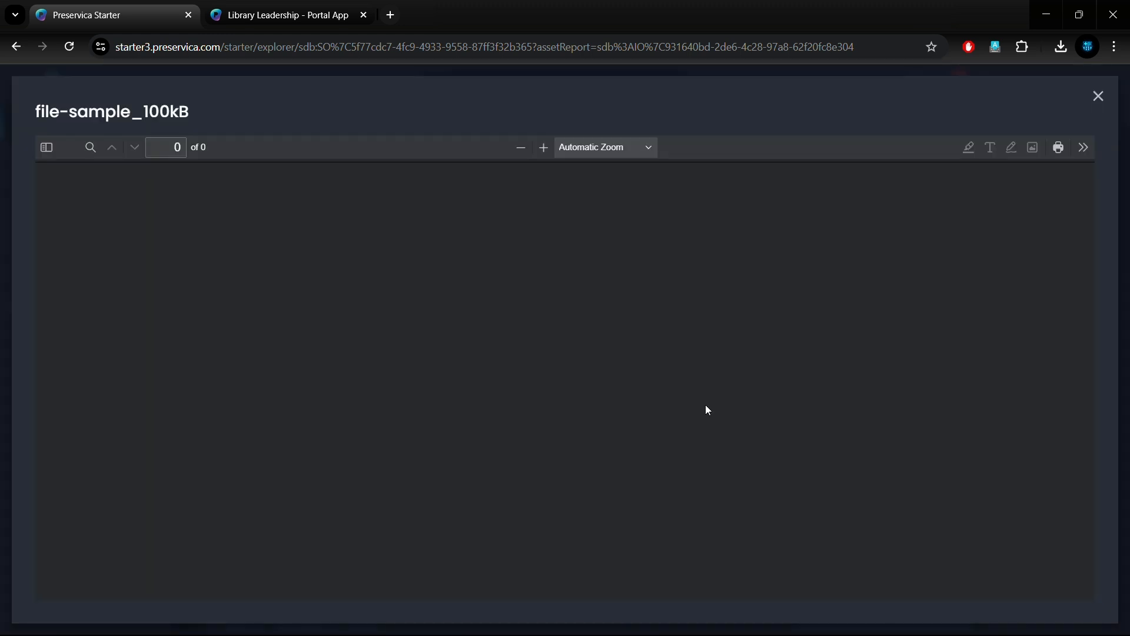
scroll(709, 410, down, 20)
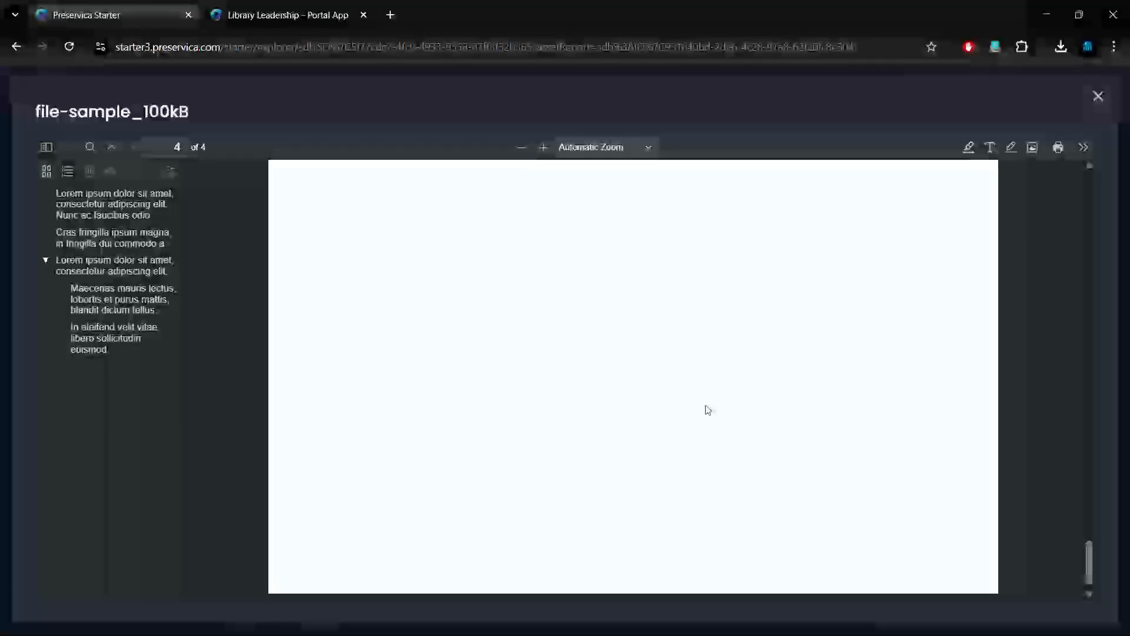
scroll(708, 410, up, 20)
scroll(708, 410, up, 15)
key(Escape)
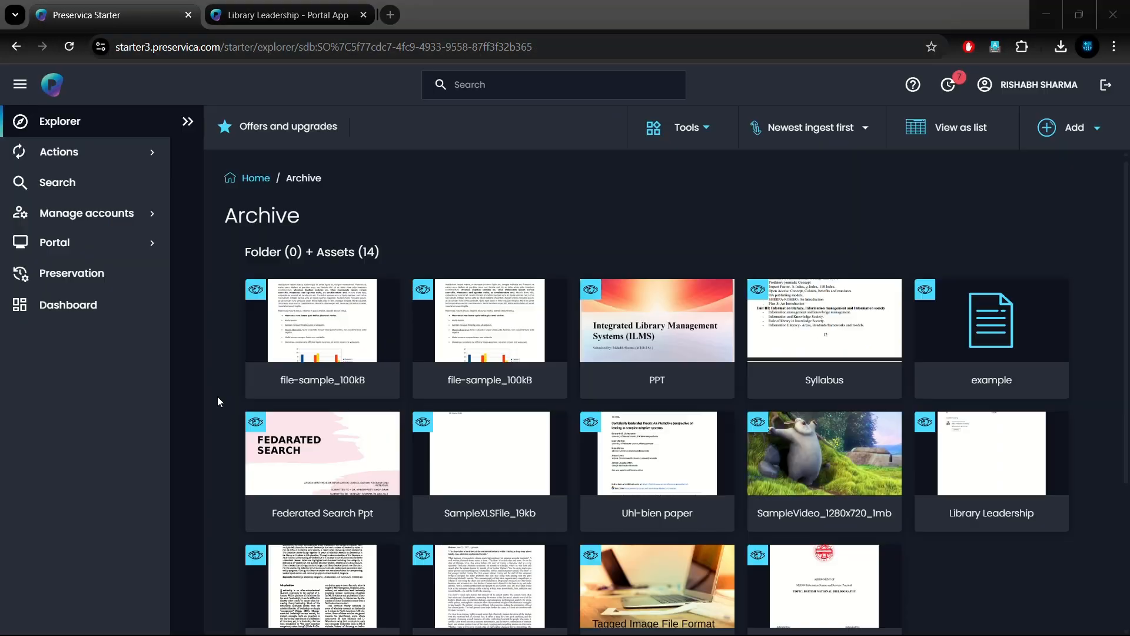
Delete the first of the two file-sample_100kB assets from the Archive folder.
scroll(217, 401, down, 2)
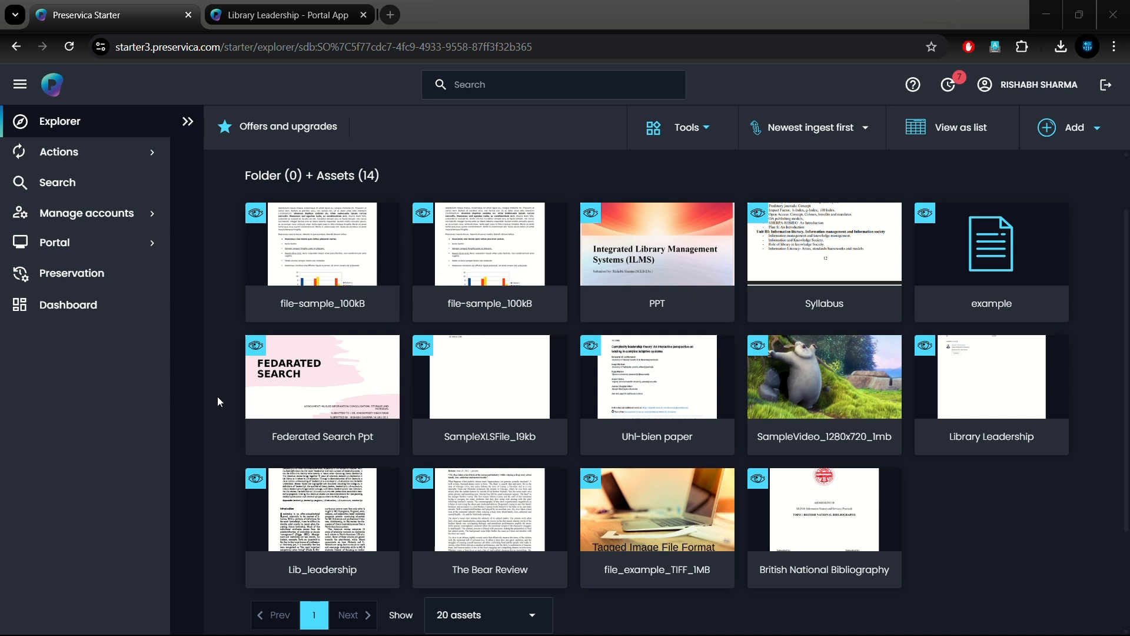
right_click(337, 252)
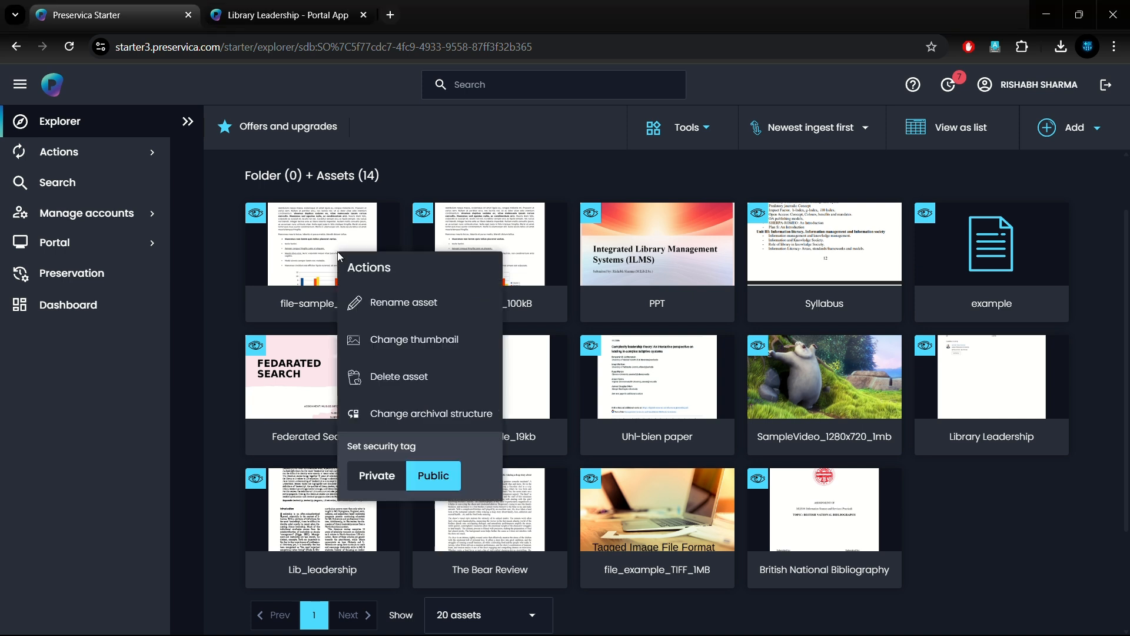
click(405, 377)
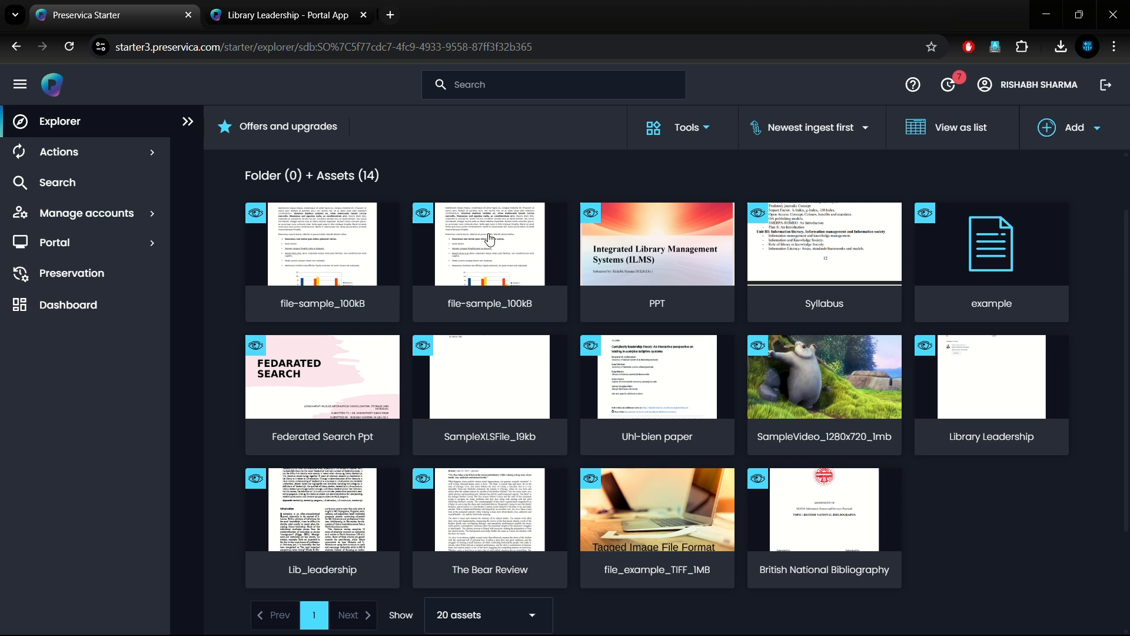
Look over the Archive assets and check the actions and security tag options offered for the PPT asset.
scroll(508, 377, down, 1)
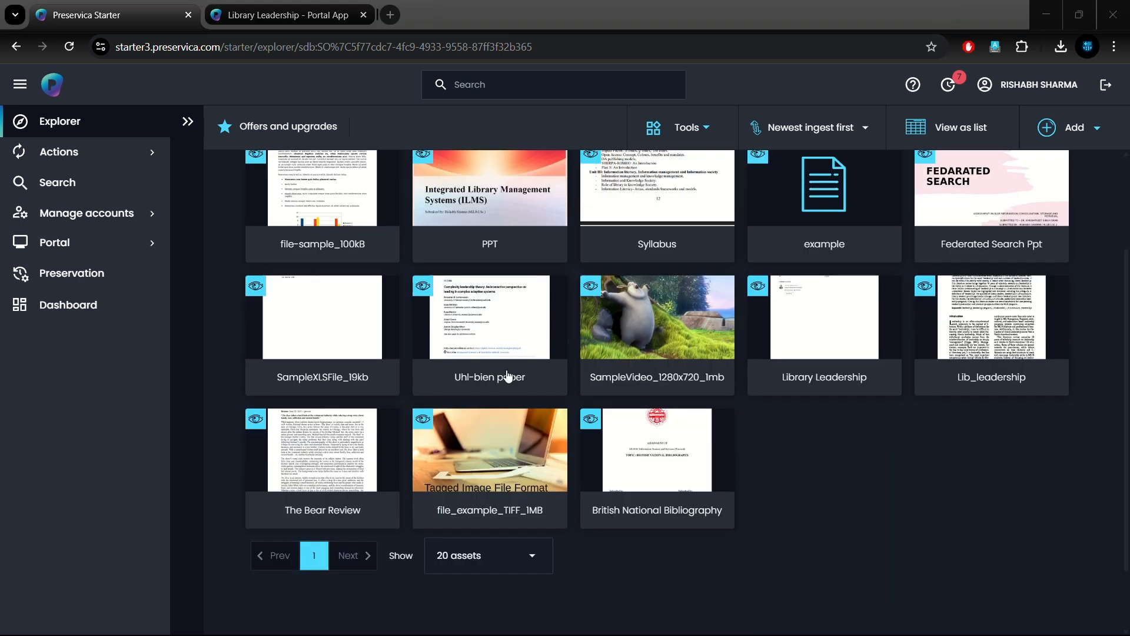
scroll(508, 377, up, 1)
right_click(475, 244)
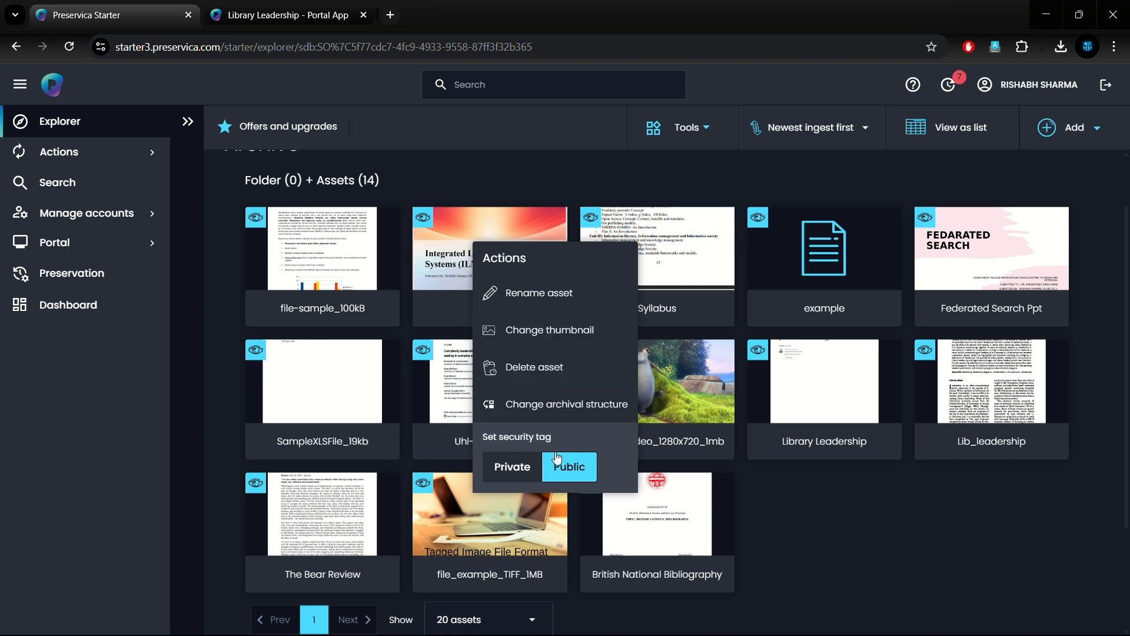
click(775, 516)
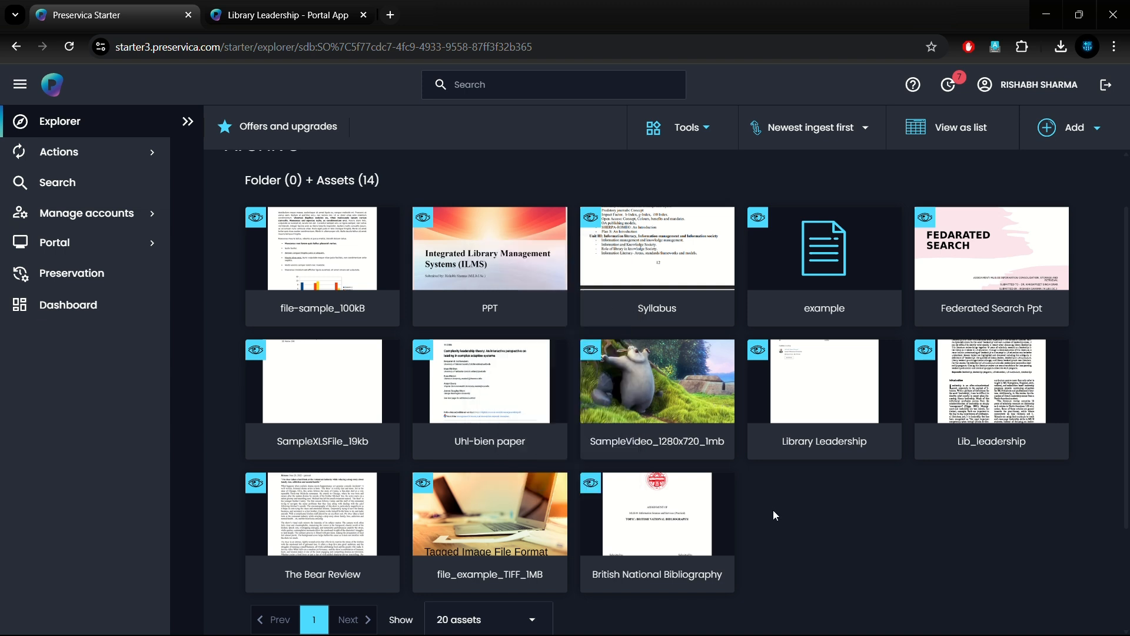
Switch to the public portal, look over the Library Leadership asset page and return to the portal homepage.
click(278, 14)
scroll(281, 352, down, 3)
scroll(282, 351, up, 3)
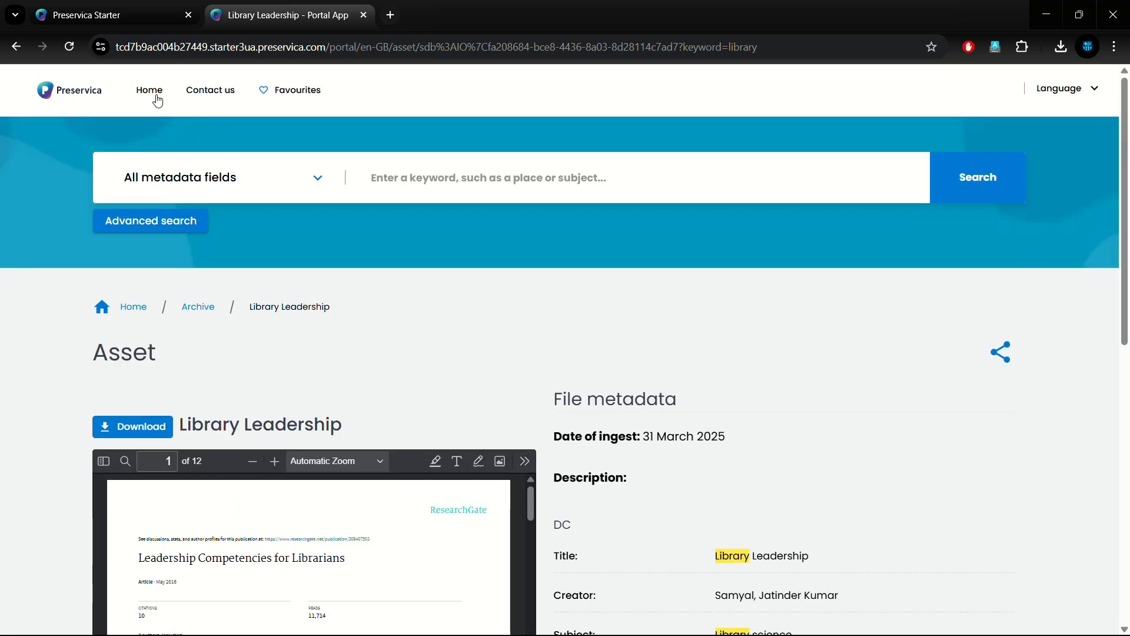
click(150, 90)
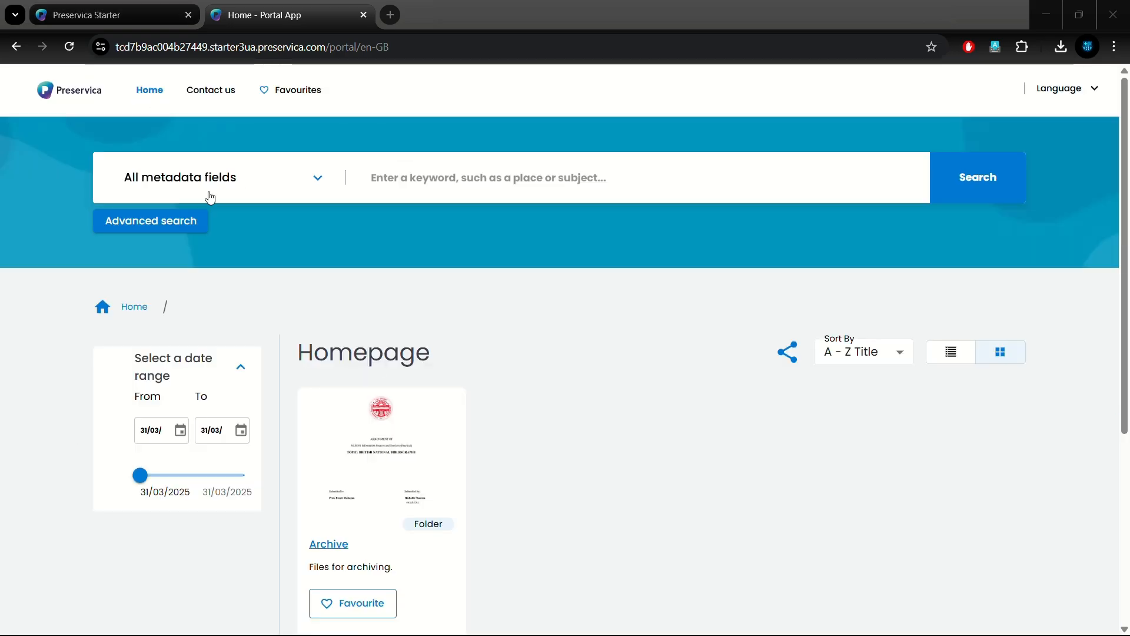
Switch back to Preservica Starter, open Style my portal and try out the header section's personalization preview.
click(140, 13)
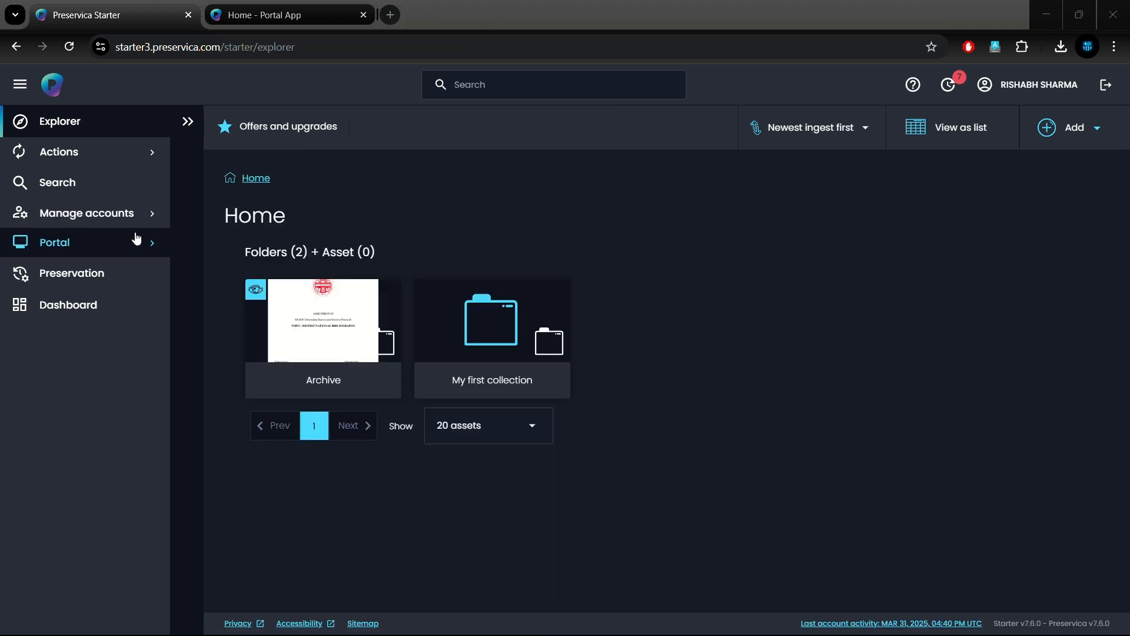
click(142, 250)
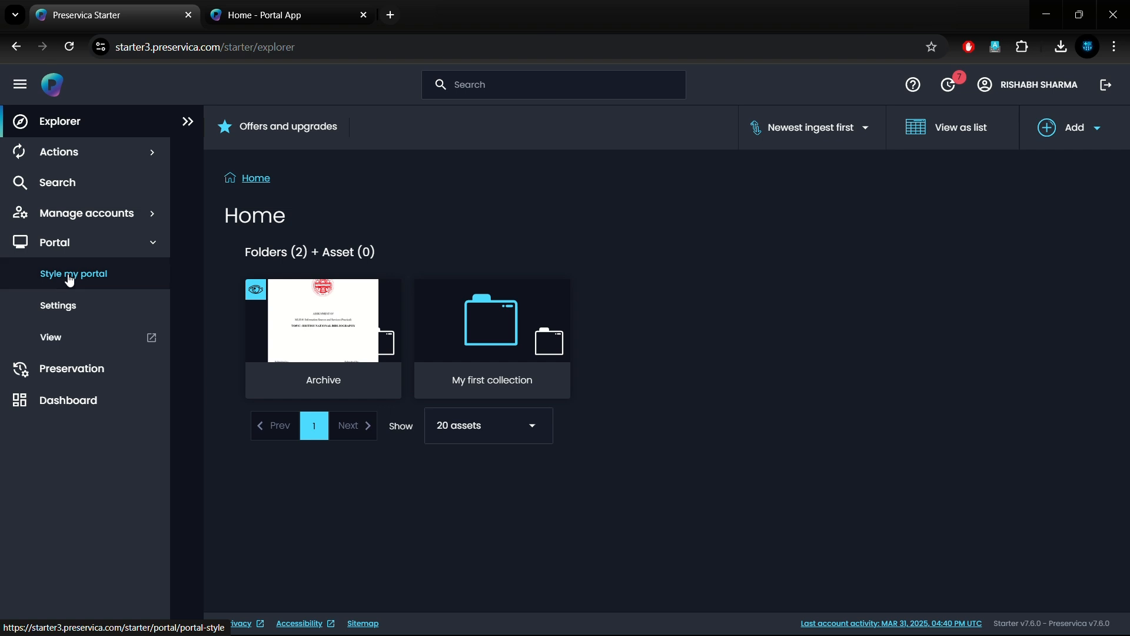
click(69, 275)
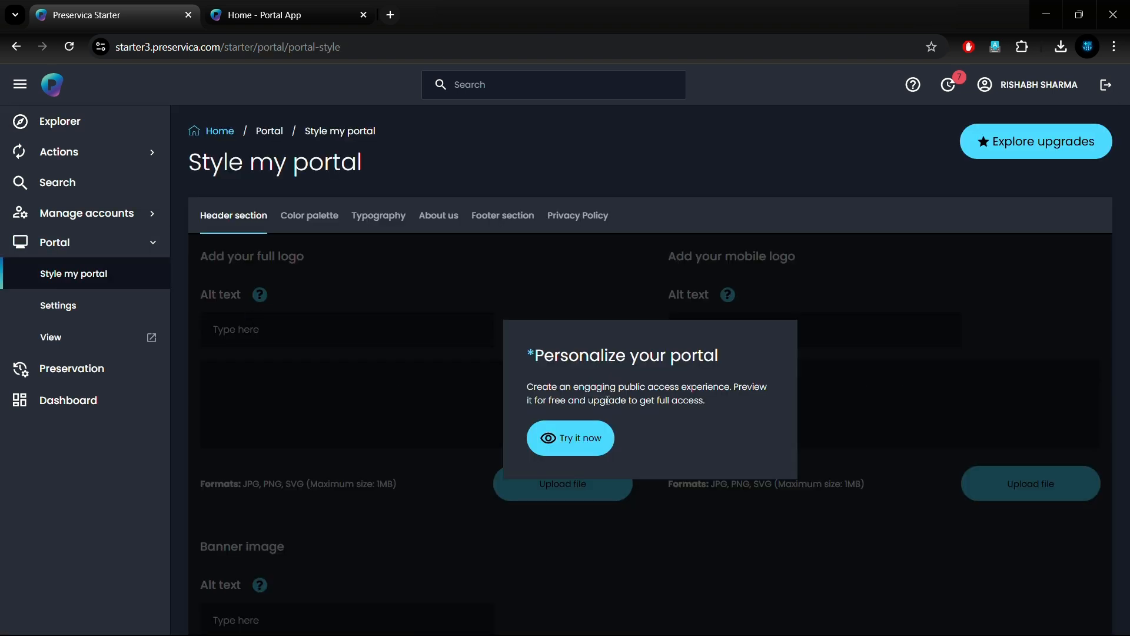
click(562, 441)
scroll(408, 510, down, 1)
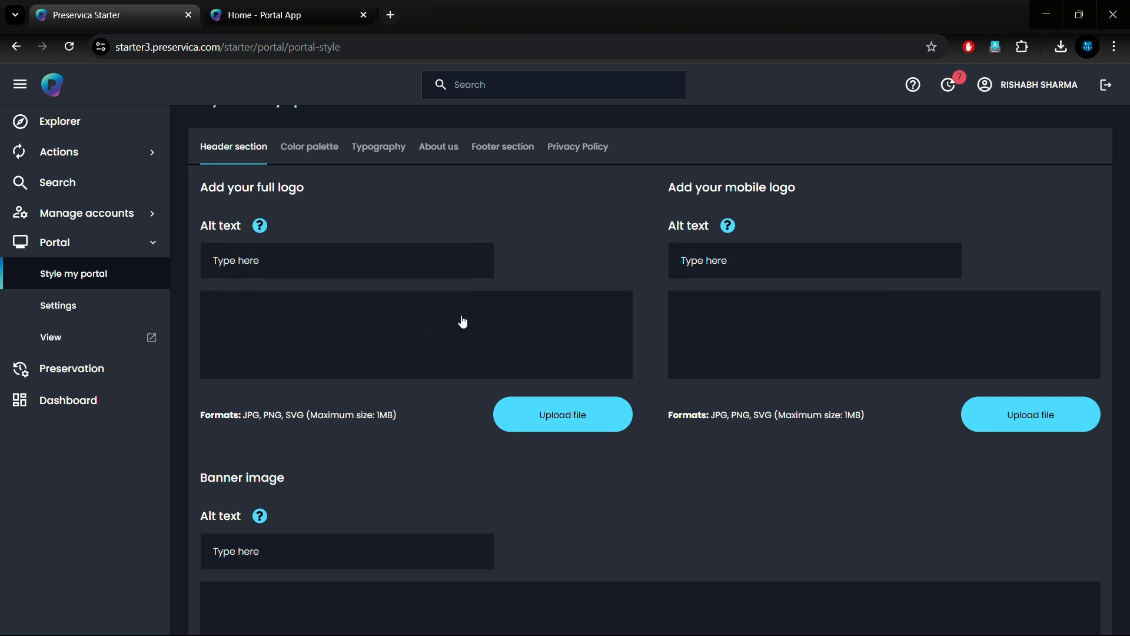
Preview the portal's color palette, and review the logo and banner image upload options in the header section.
click(323, 160)
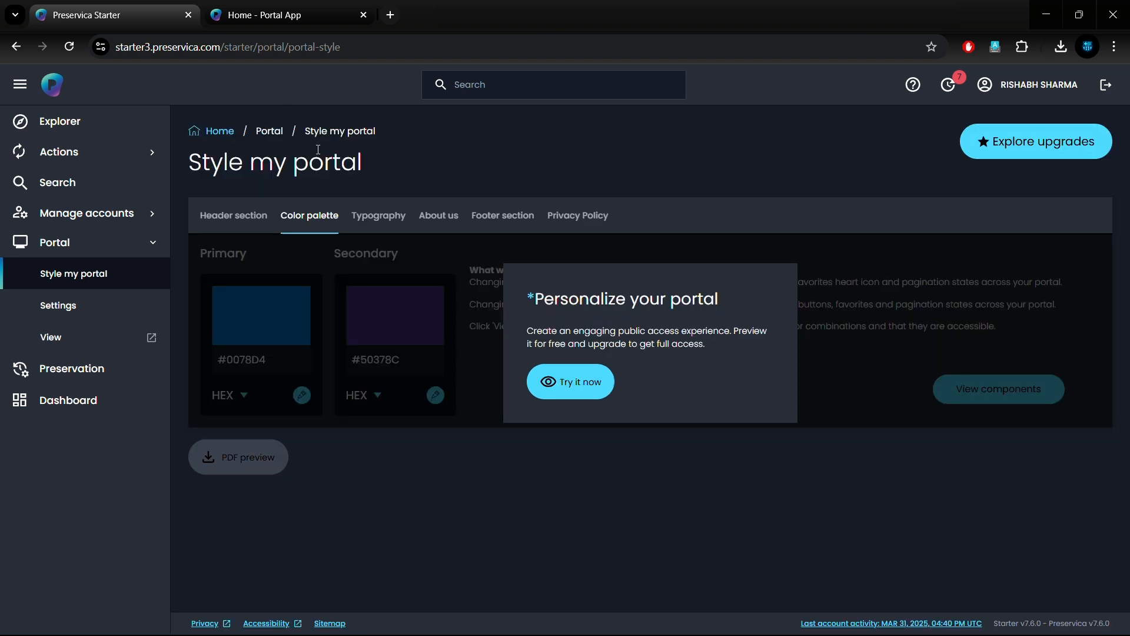
click(562, 379)
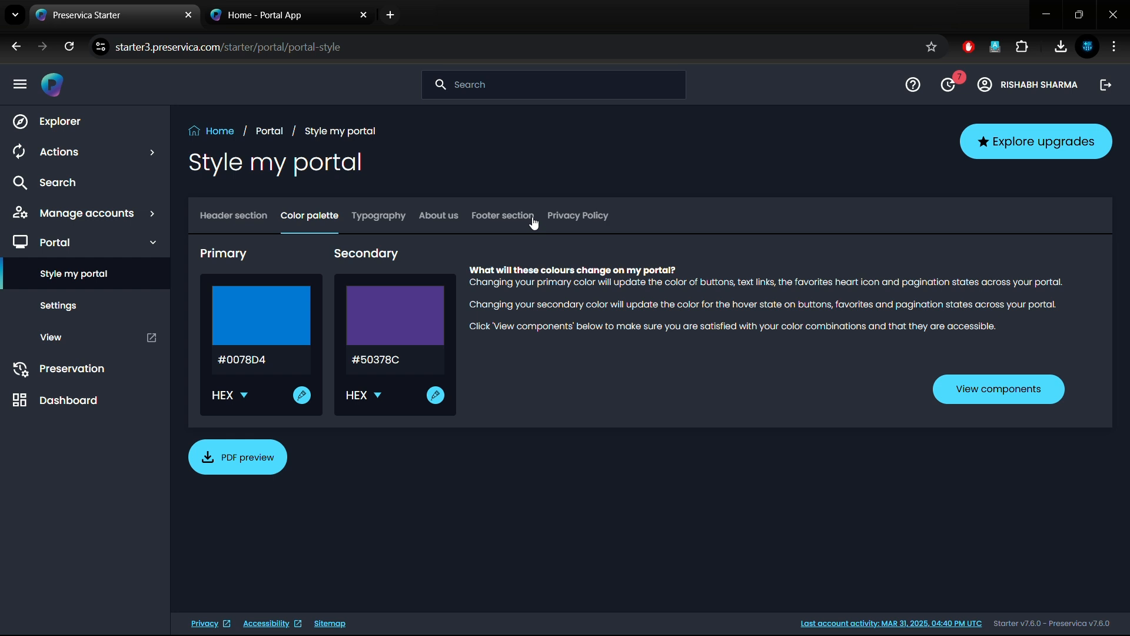
click(236, 224)
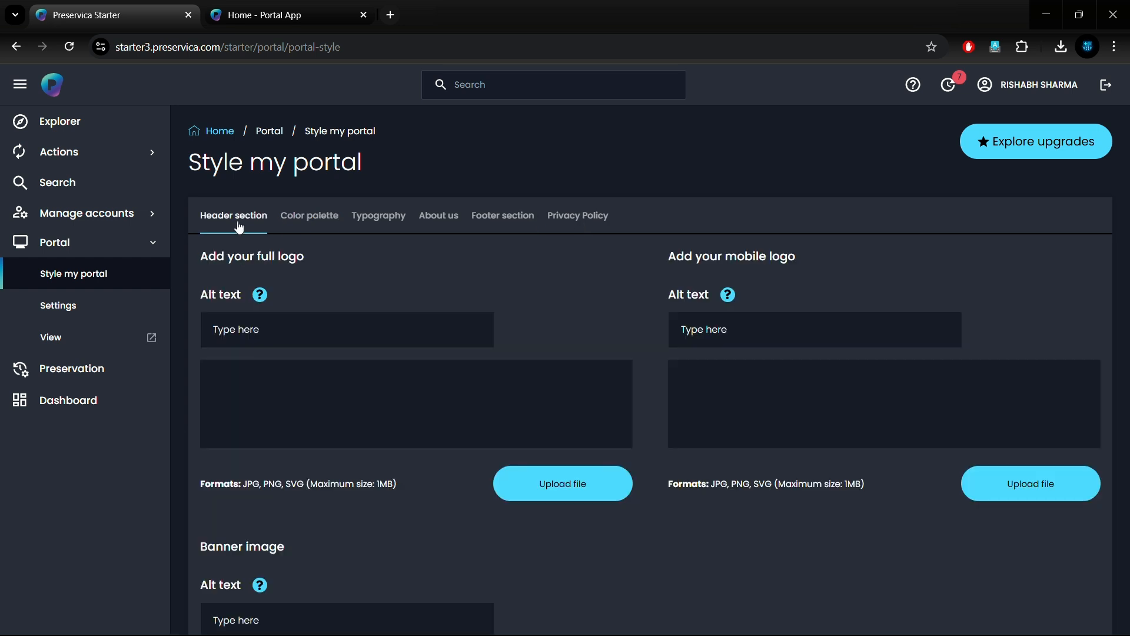
scroll(289, 362, down, 3)
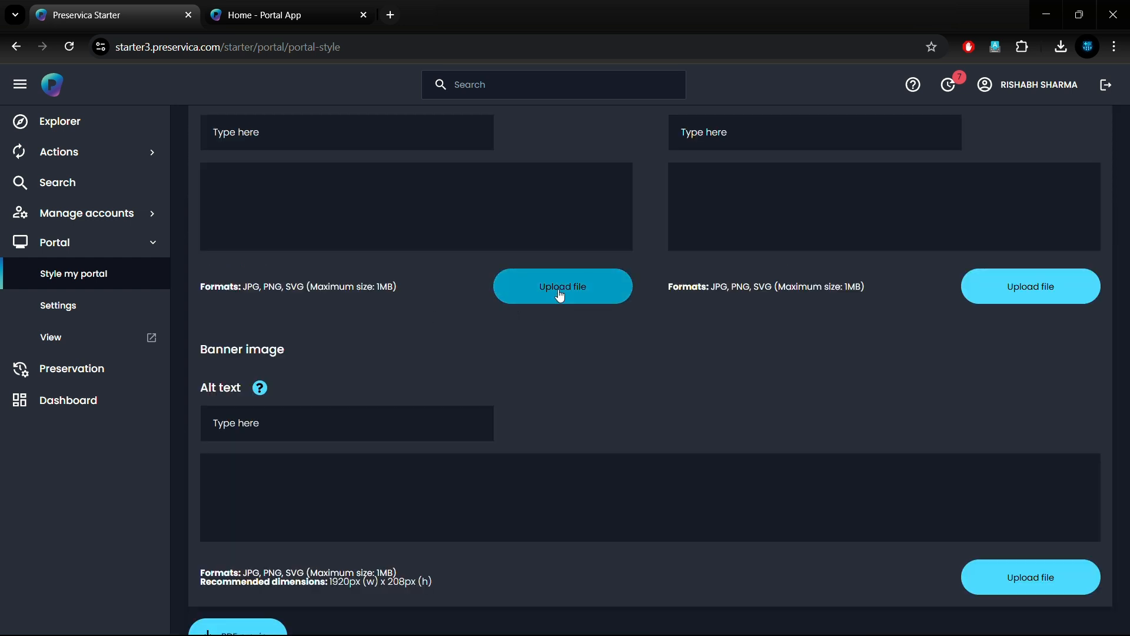
scroll(467, 425, down, 2)
scroll(467, 425, up, 10)
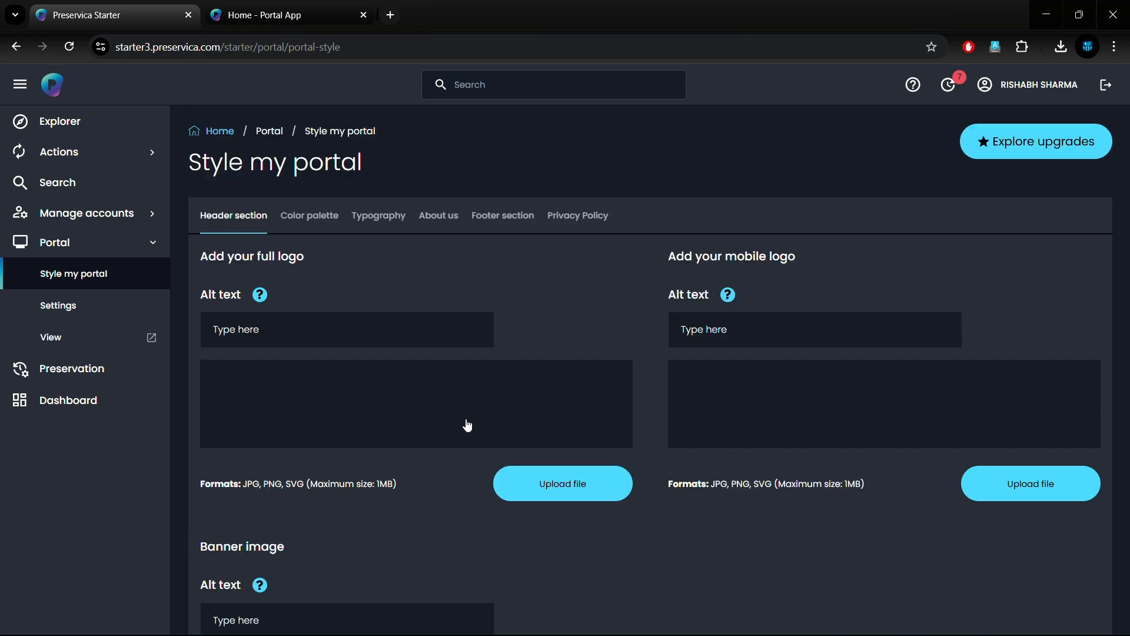
Look over the public portal's homepage header and banner, and close the portal page.
click(265, 15)
scroll(338, 407, up, 5)
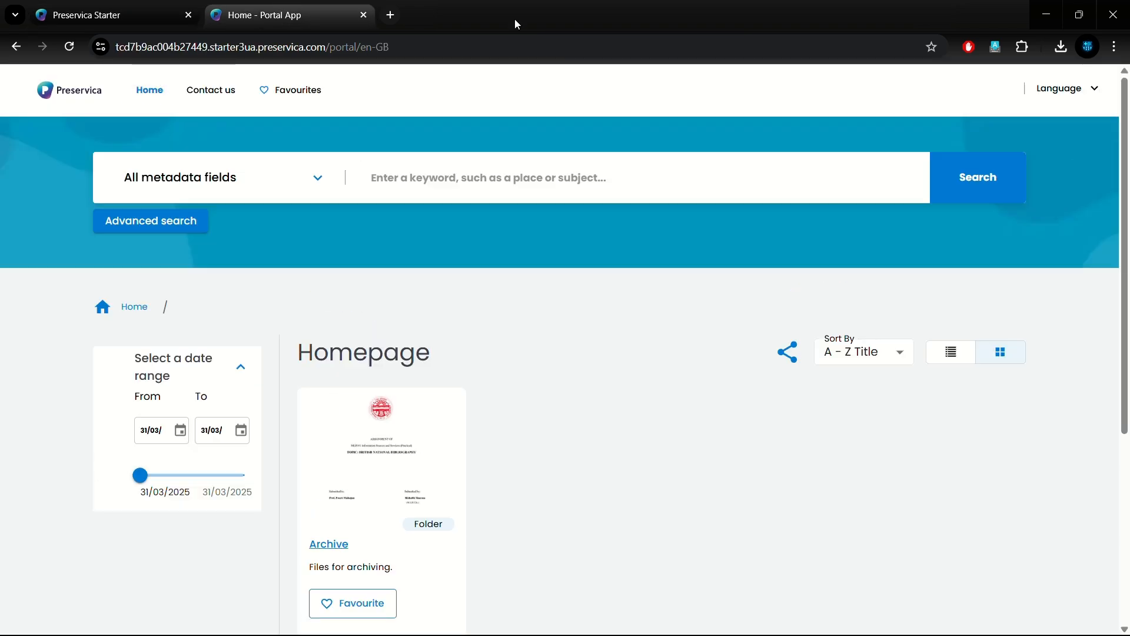
key(ctrl+w)
Review the Dashboard's storage usage, recently migrated assets, recycled items, edited metadata and repository formats chart.
click(68, 304)
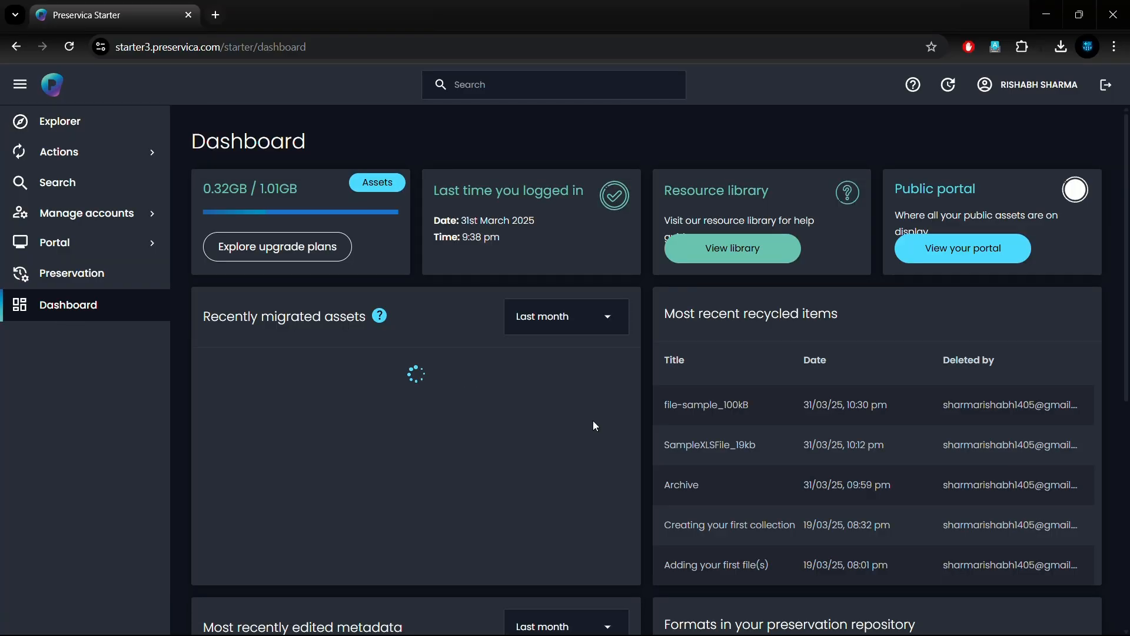
scroll(592, 420, down, 5)
scroll(592, 420, up, 5)
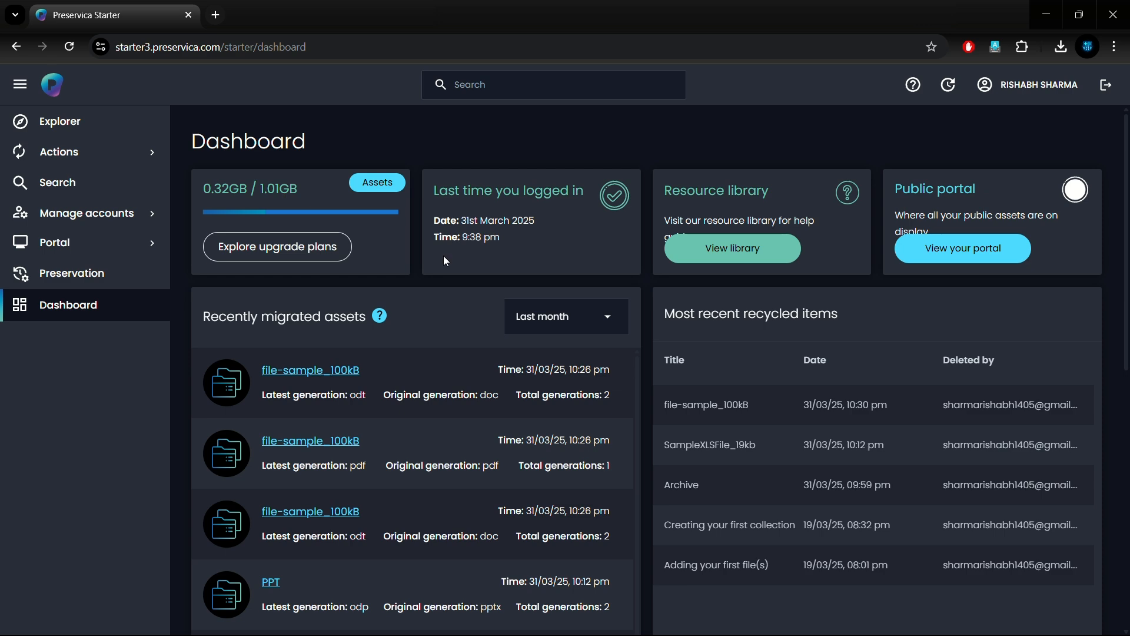
scroll(515, 334, down, 8)
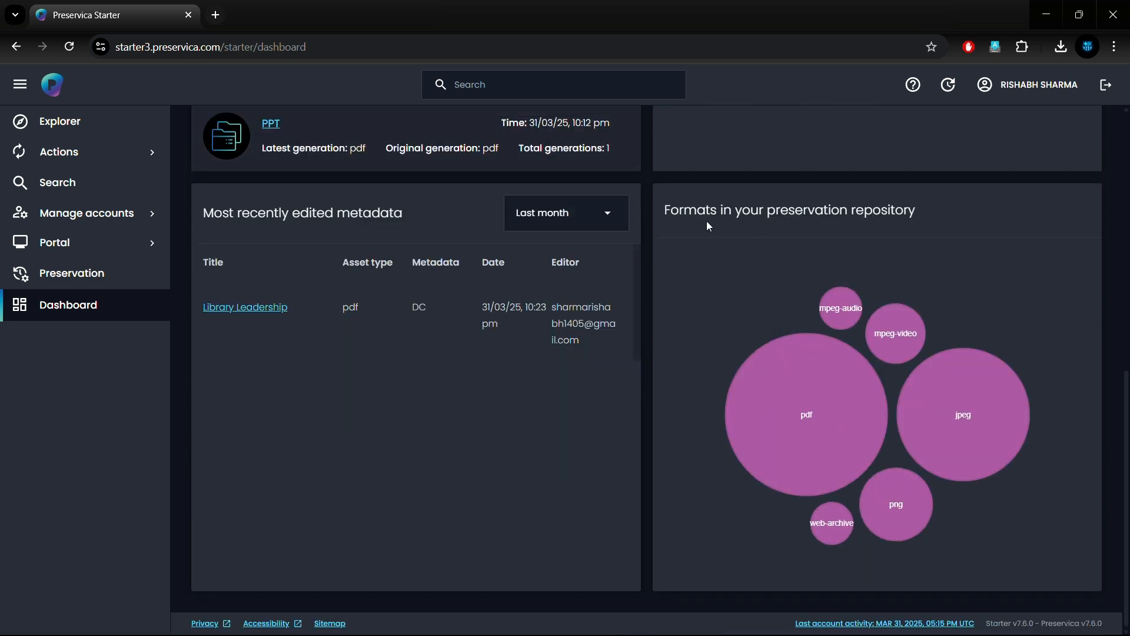
mouse_move(807, 406)
scroll(652, 321, up, 8)
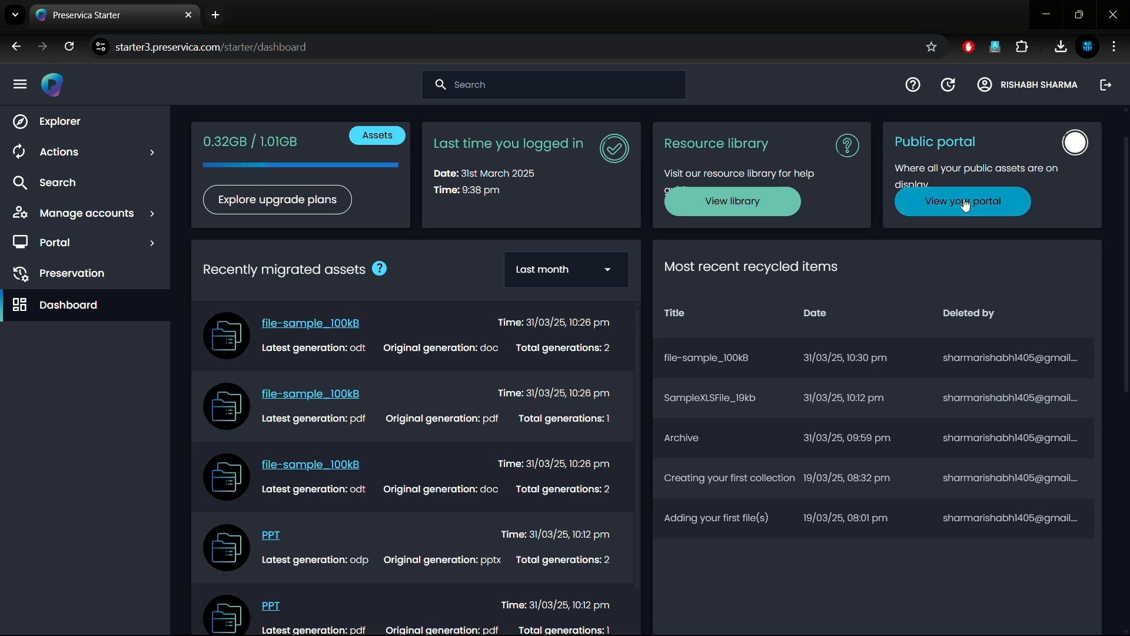
Launch the public portal from the Dashboard and close its page again.
click(965, 203)
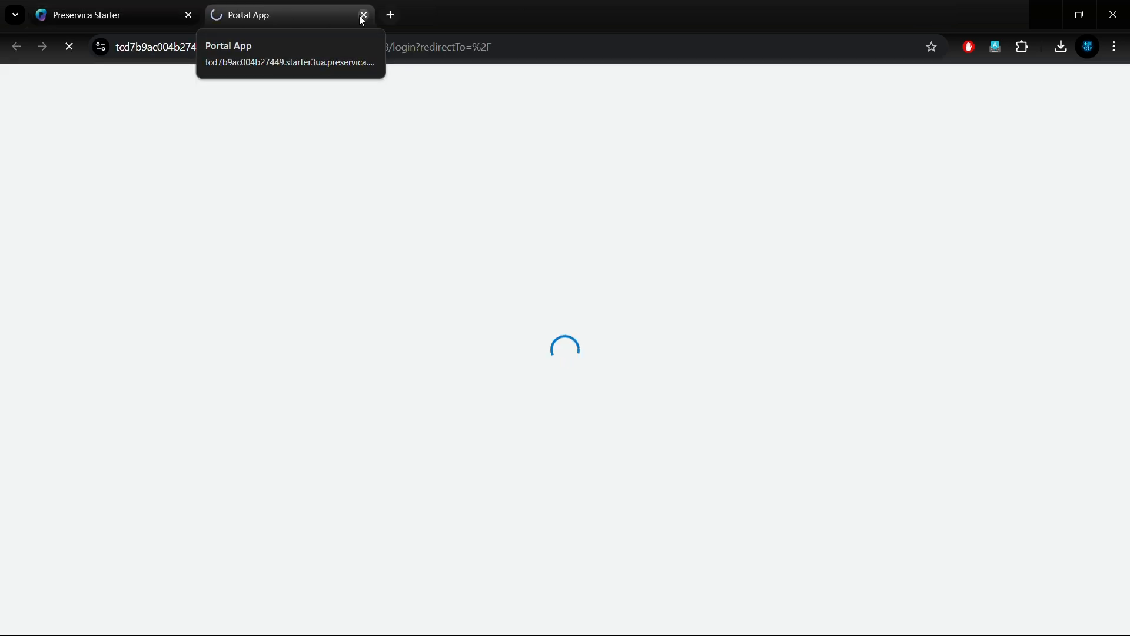
scroll(382, 370, down, 5)
scroll(382, 370, up, 5)
key(ctrl+w)
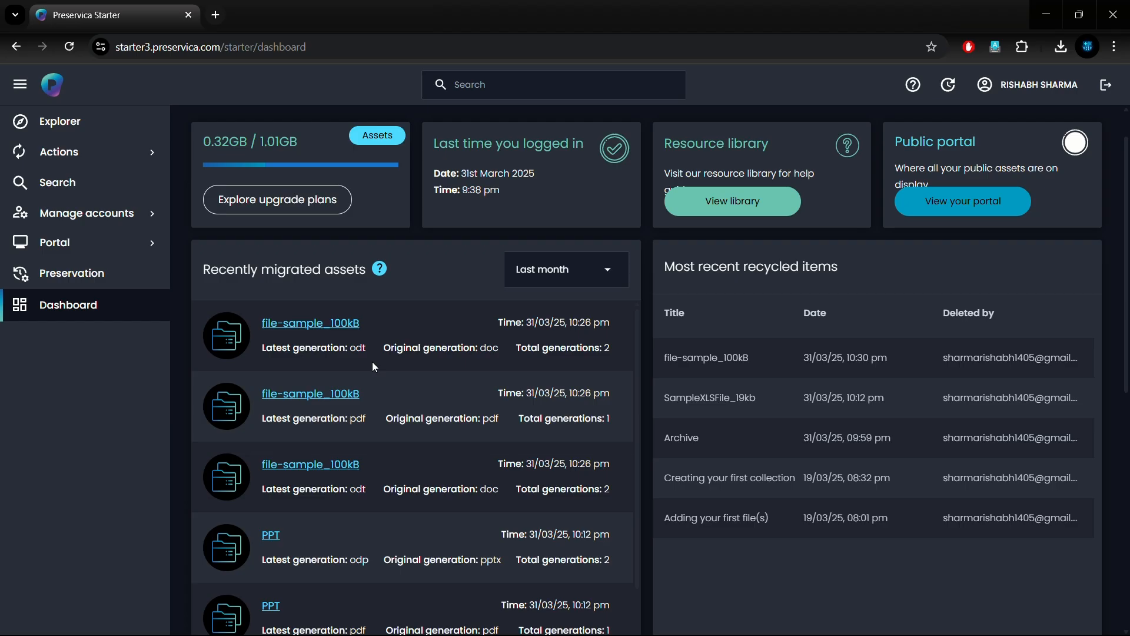
Expand Explorer's folder tree, review the deleted items in the recycle bin and reopen the Archive folder.
click(94, 134)
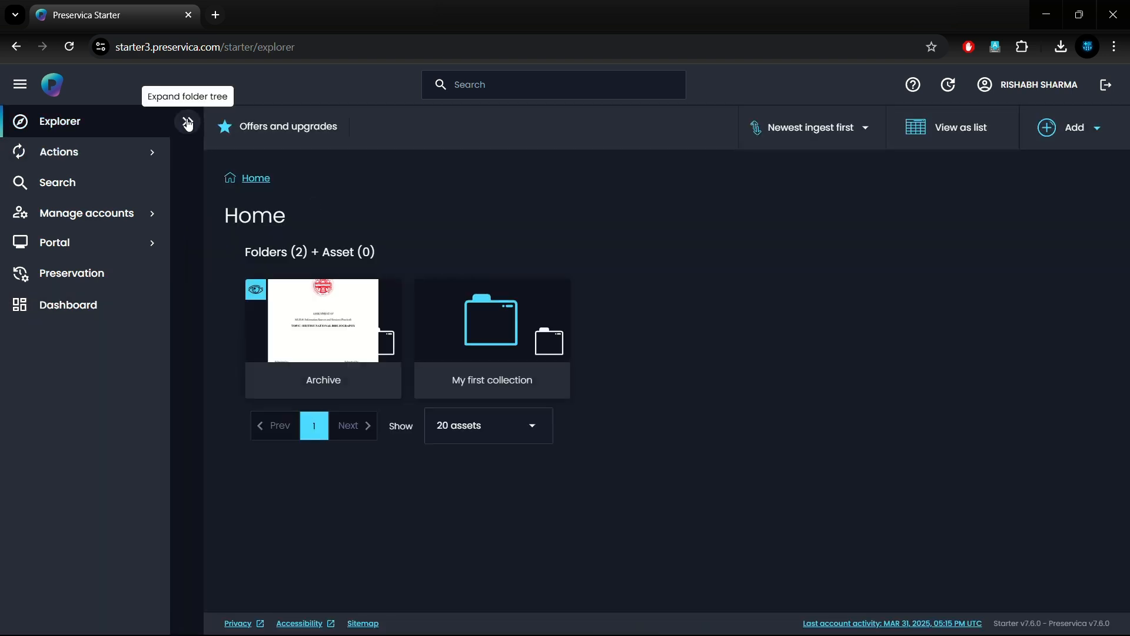
click(186, 123)
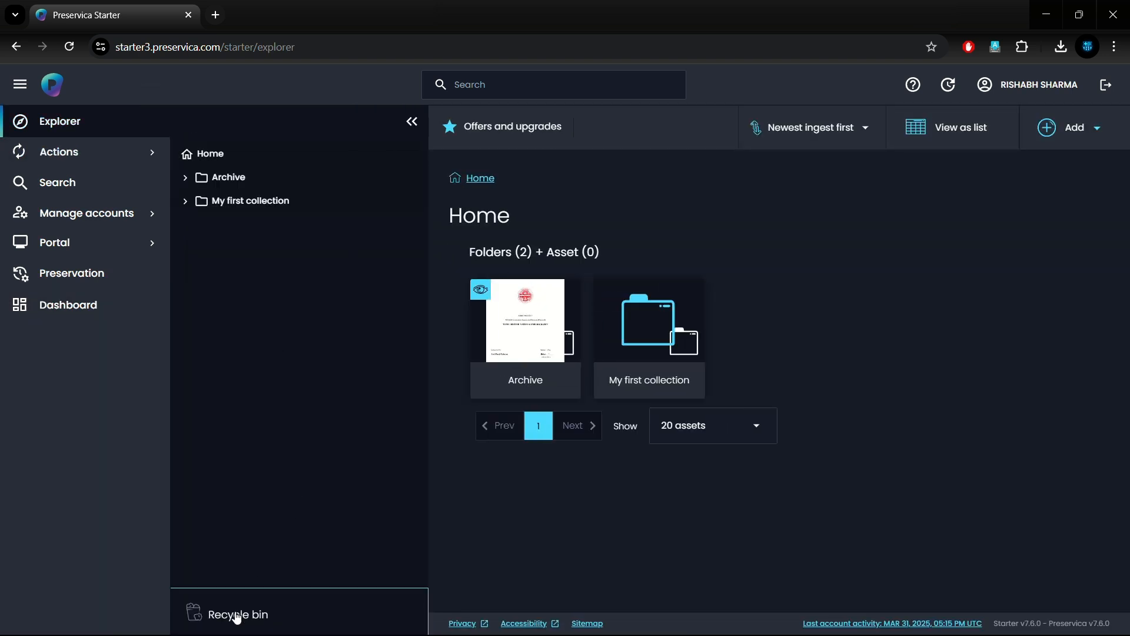
click(236, 614)
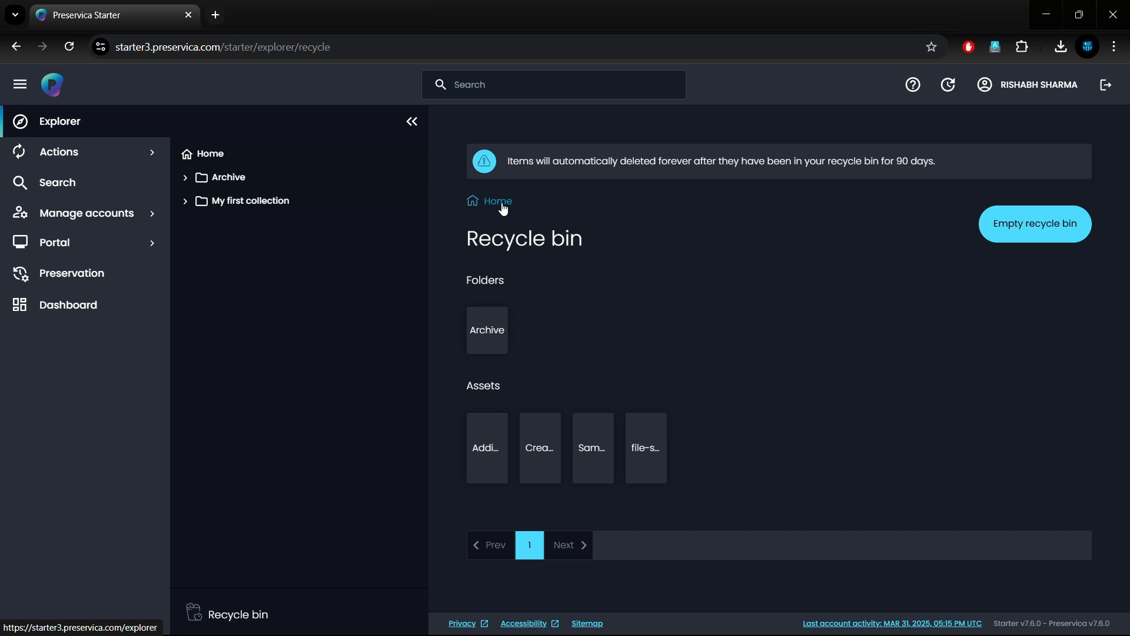
click(225, 179)
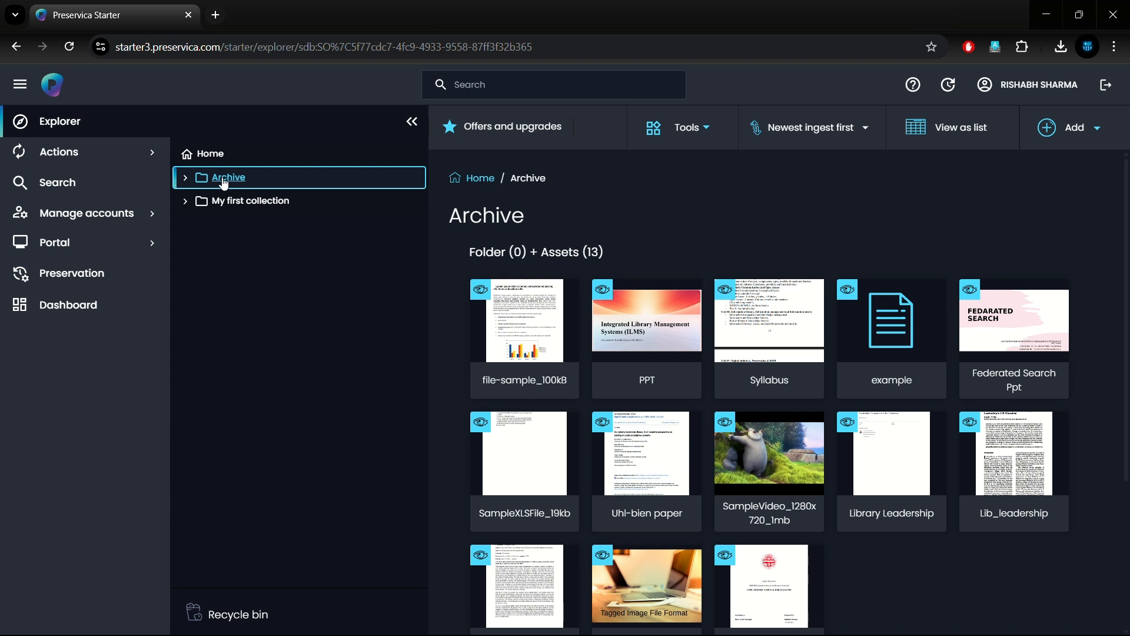
Expand the Portal options to reach the public portal view.
click(89, 242)
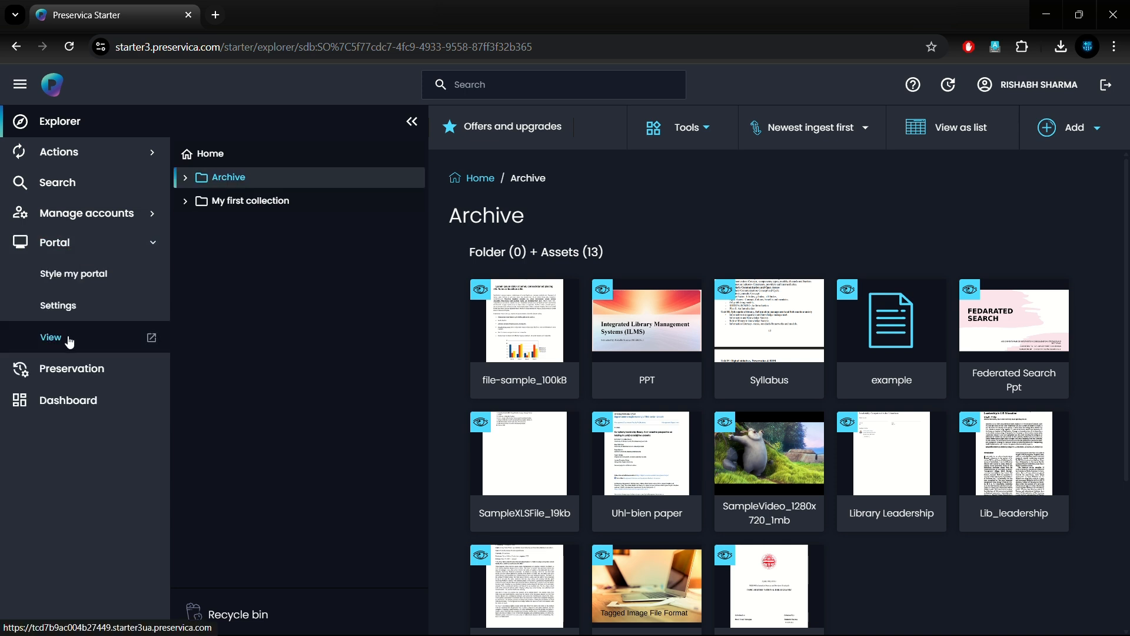